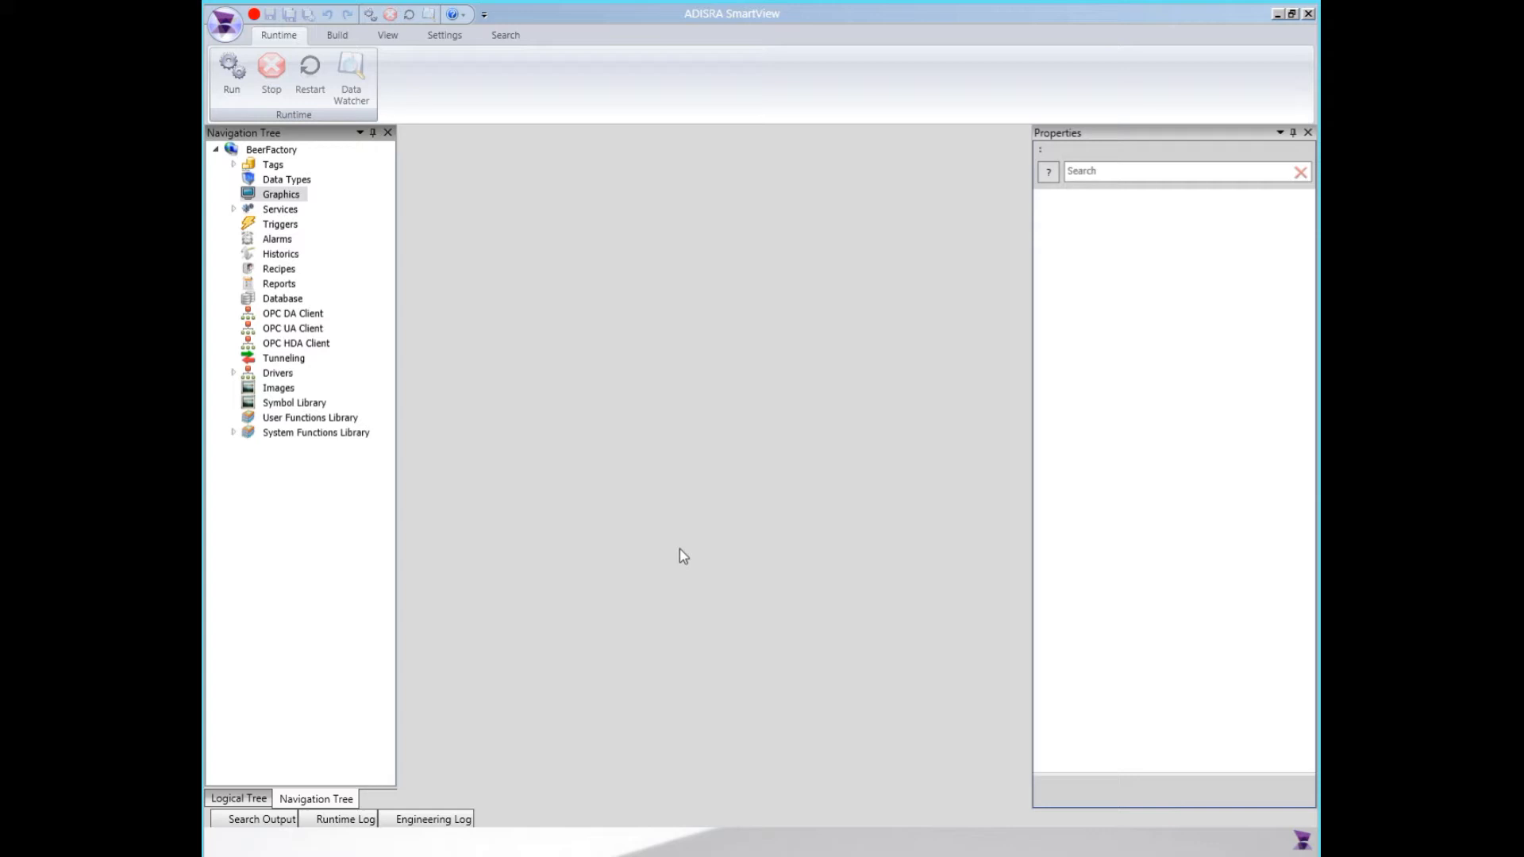
# Step: Create a new graphics document under Graphics in the BeerFactory project
pyautogui.rightClick(276, 195)
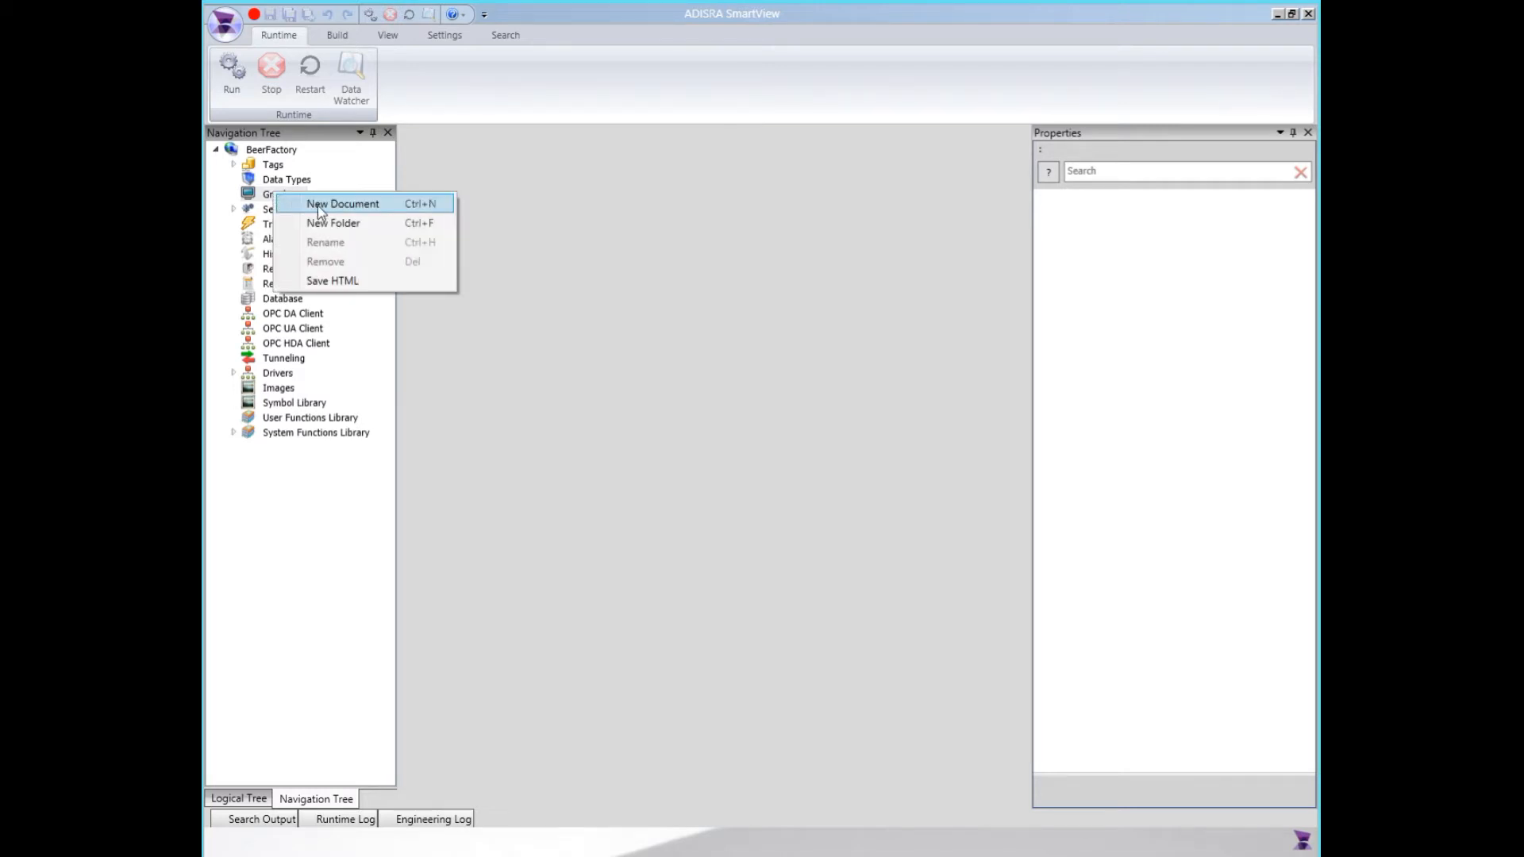
pyautogui.click(317, 206)
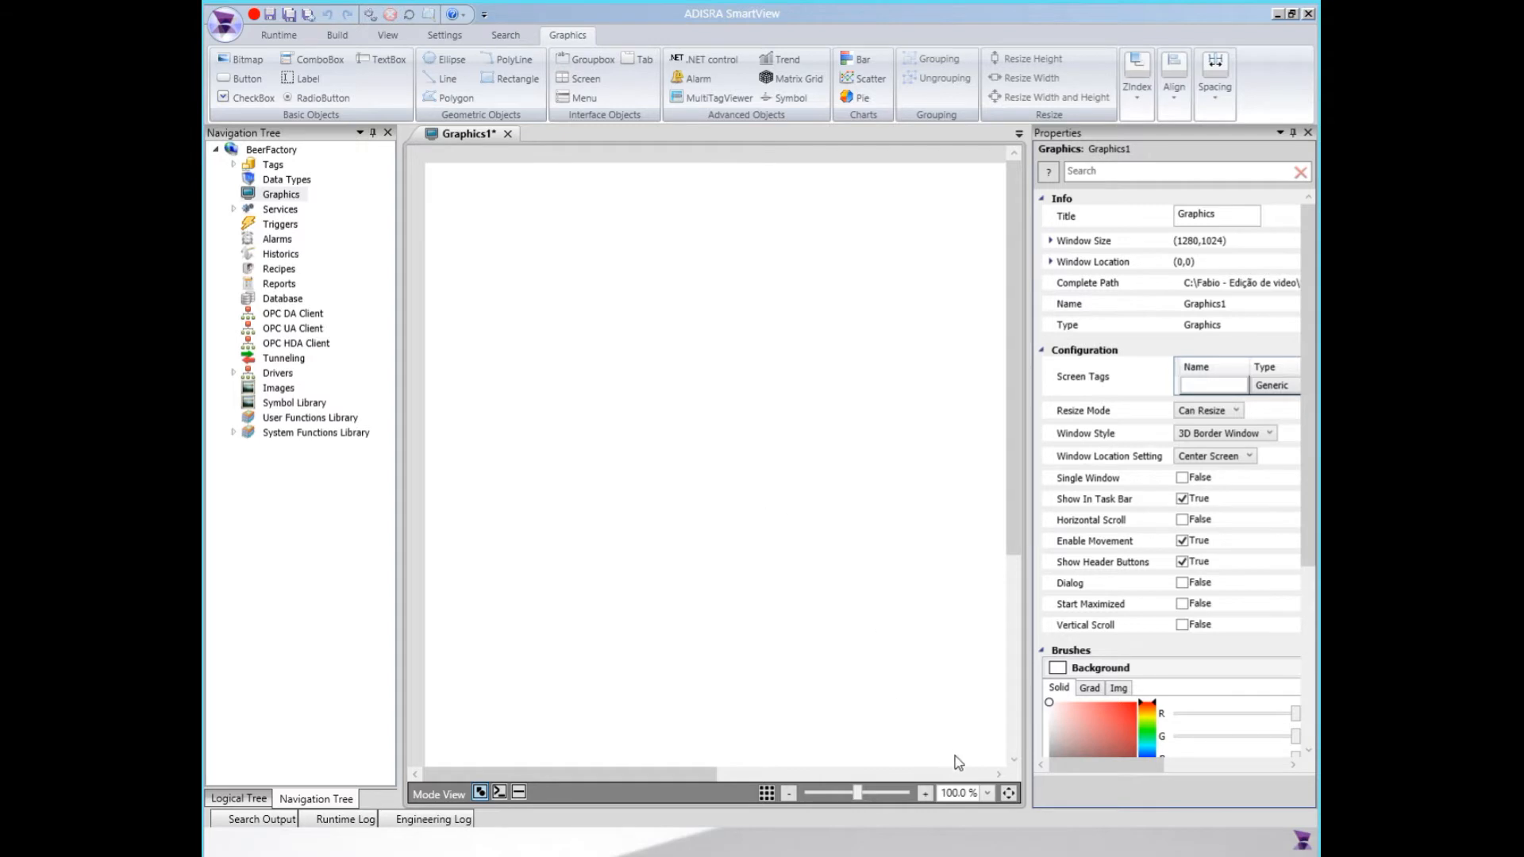
# Step: Draw a rectangle about 1280 by 181 across the full width of the page's upper edge
pyautogui.click(989, 793)
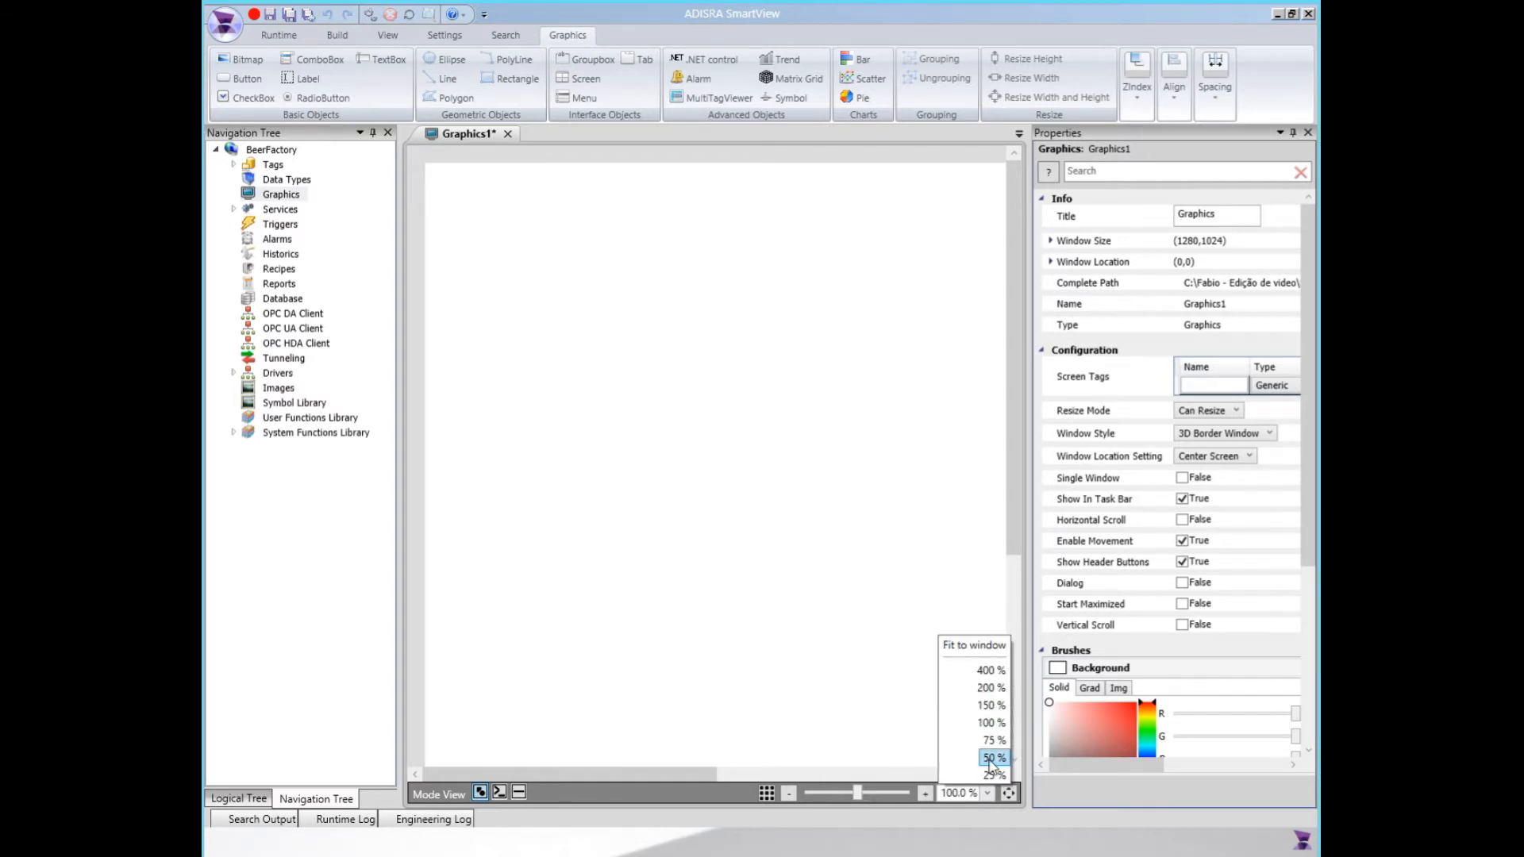
pyautogui.click(991, 757)
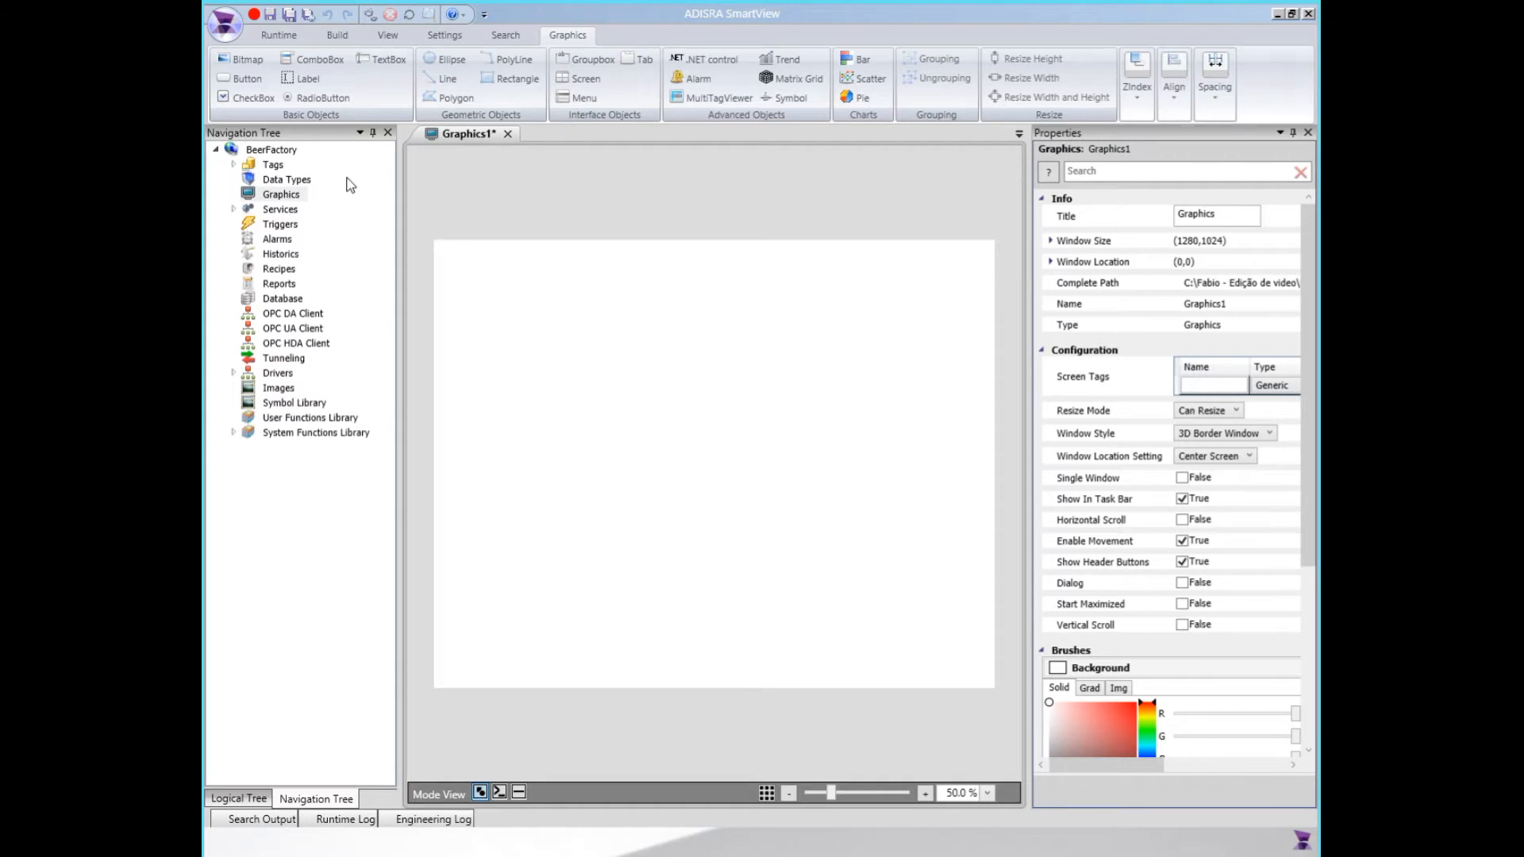
pyautogui.click(510, 78)
pyautogui.moveTo(434, 241); pyautogui.dragTo(993, 319)
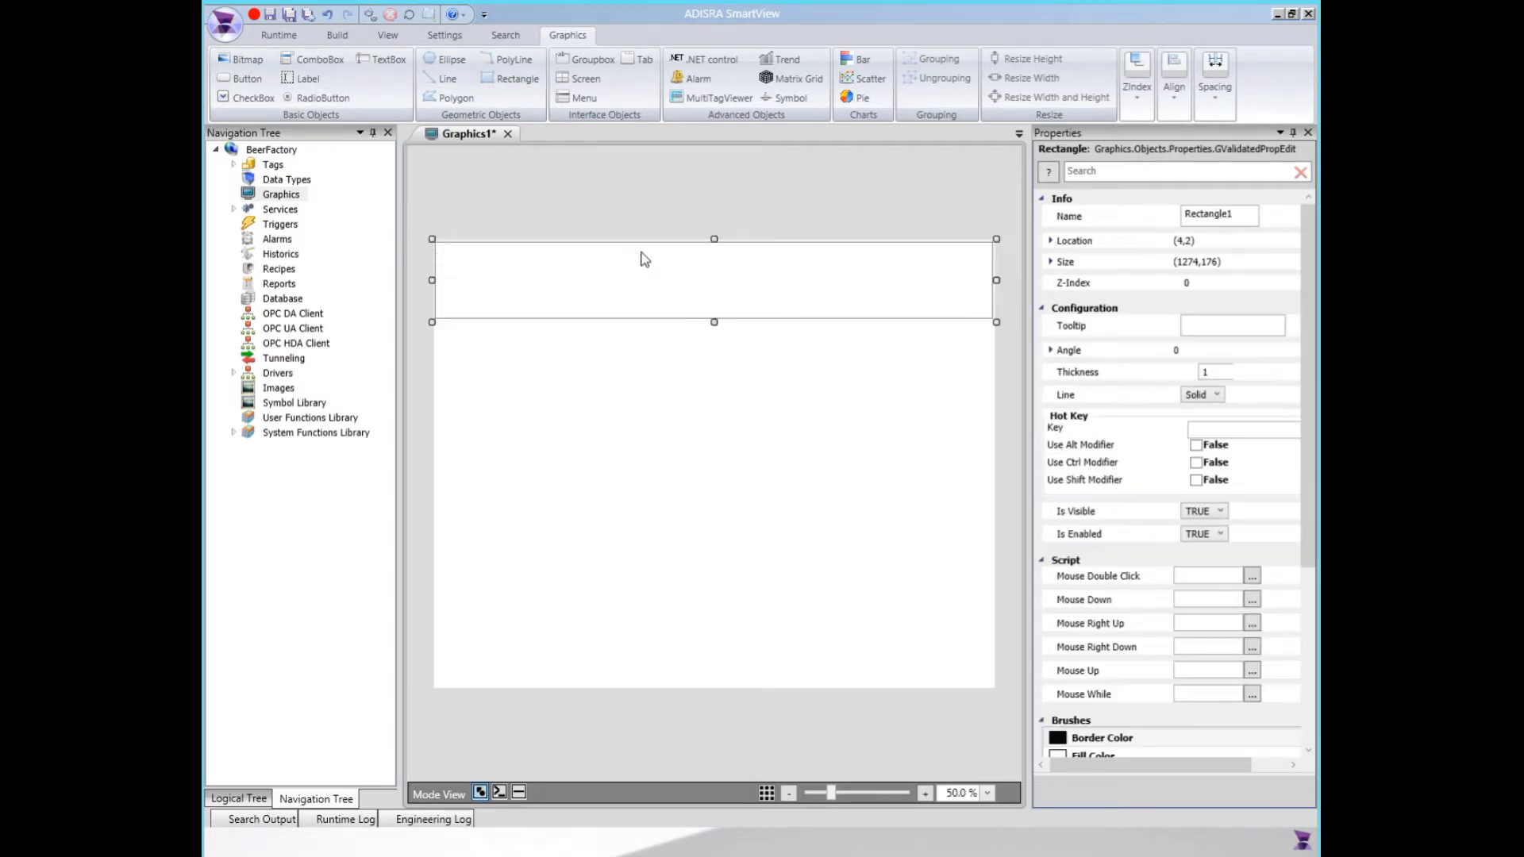
pyautogui.moveTo(716, 235); pyautogui.dragTo(670, 230)
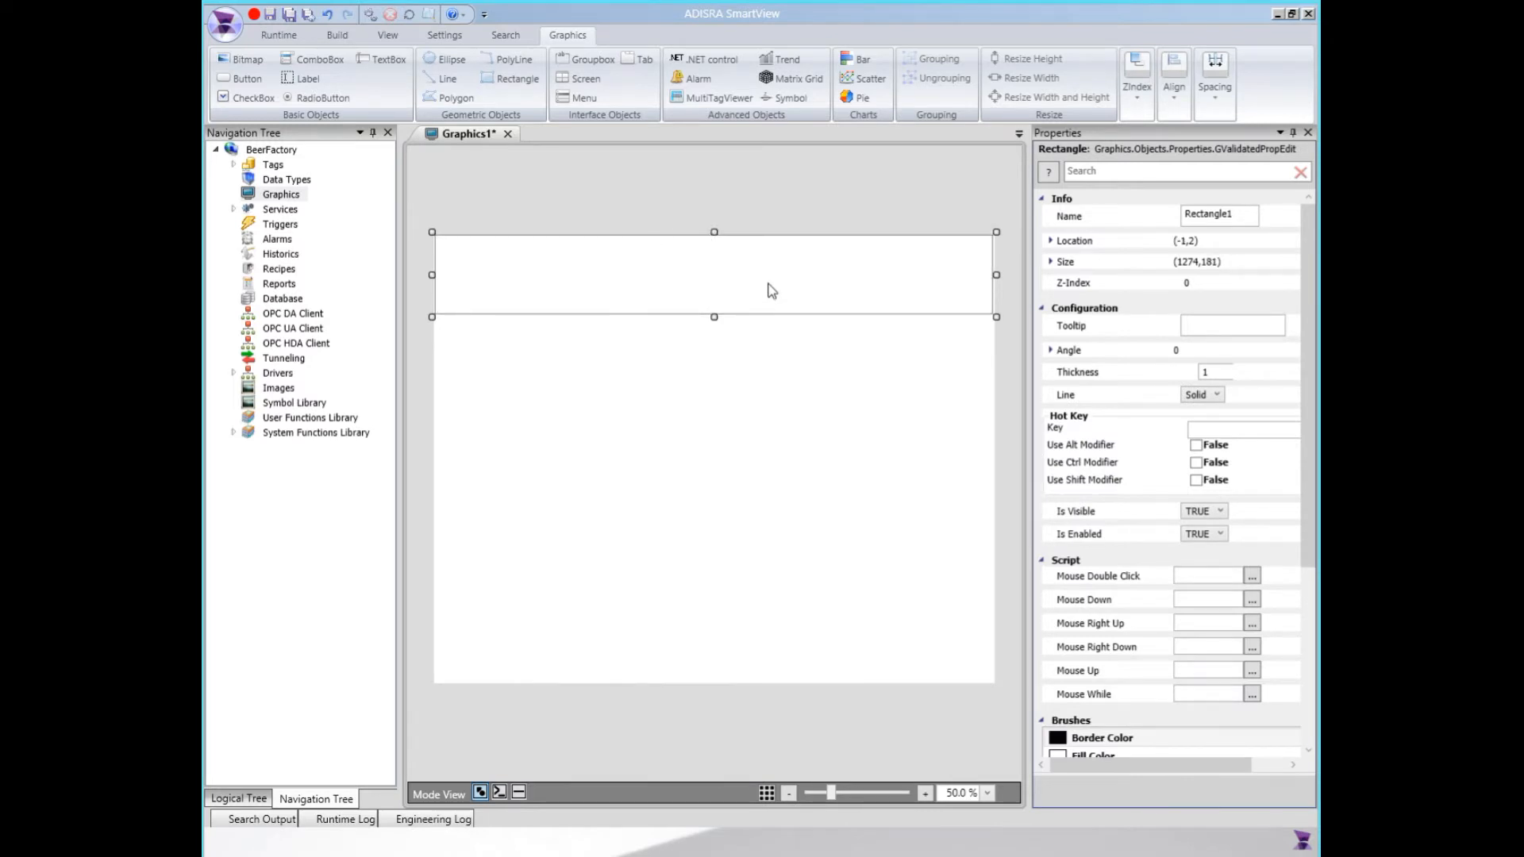
pyautogui.moveTo(997, 274); pyautogui.dragTo(1002, 275)
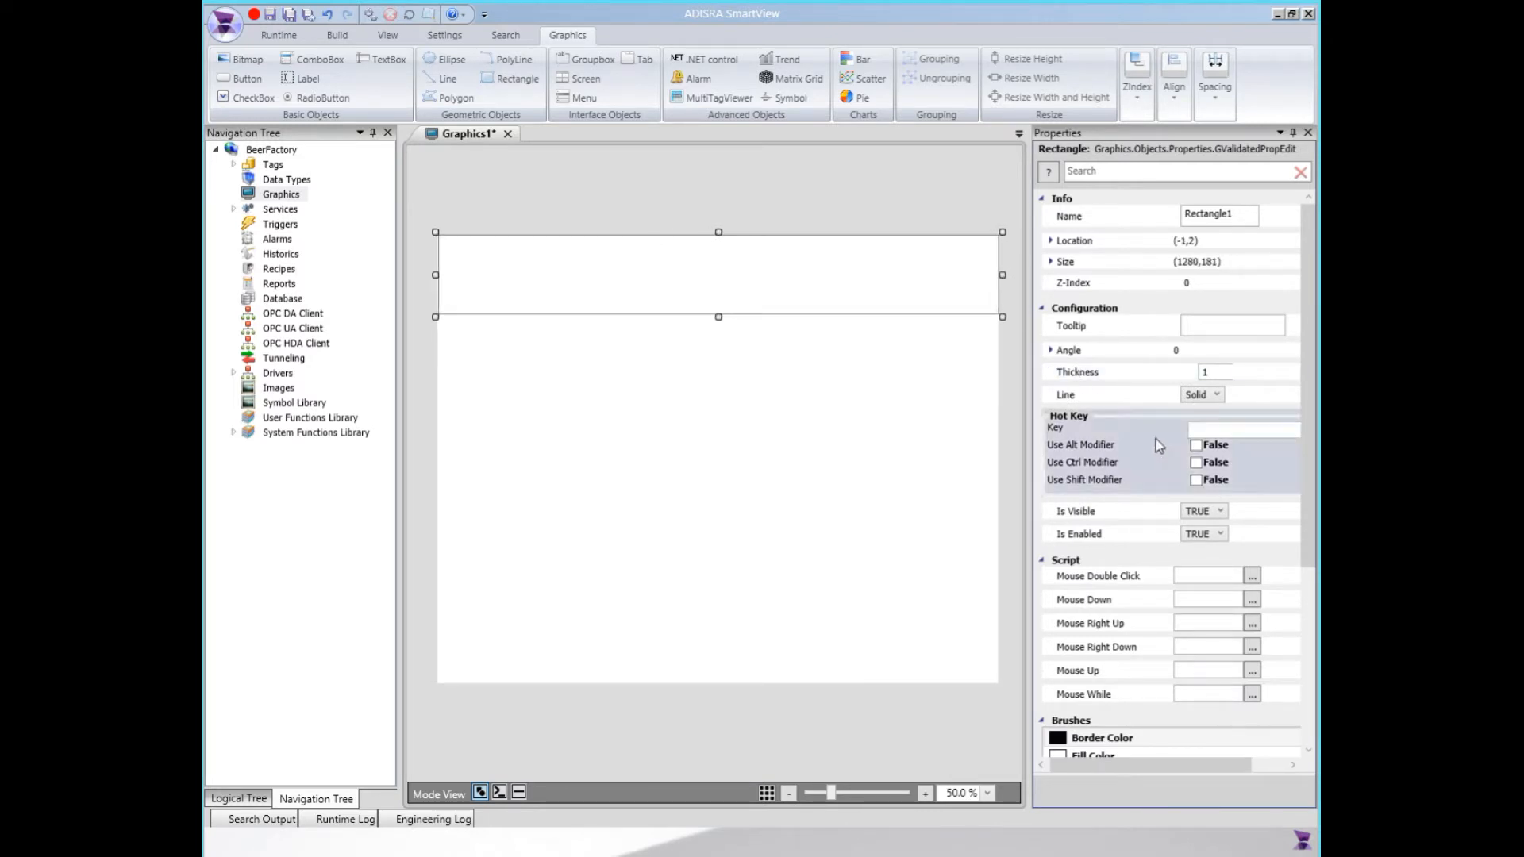
# Step: Fill the header rectangle with a solid salmon red and shorten it from below into a slimmer band
pyautogui.scroll(-6, 1111, 555)
pyautogui.click(1093, 484)
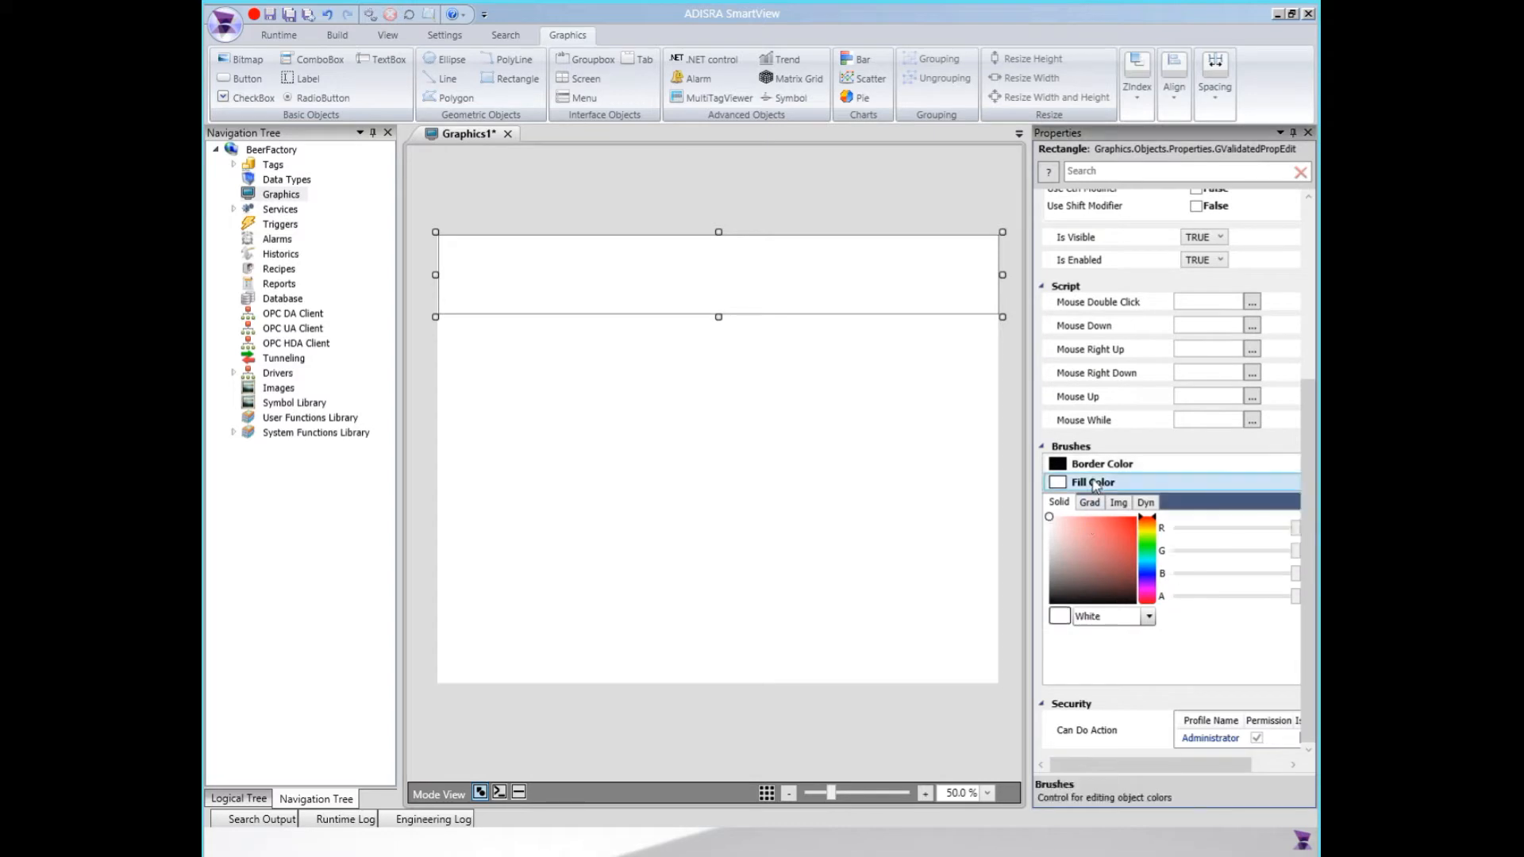
pyautogui.click(1100, 465)
pyautogui.scroll(4, 1279, 429)
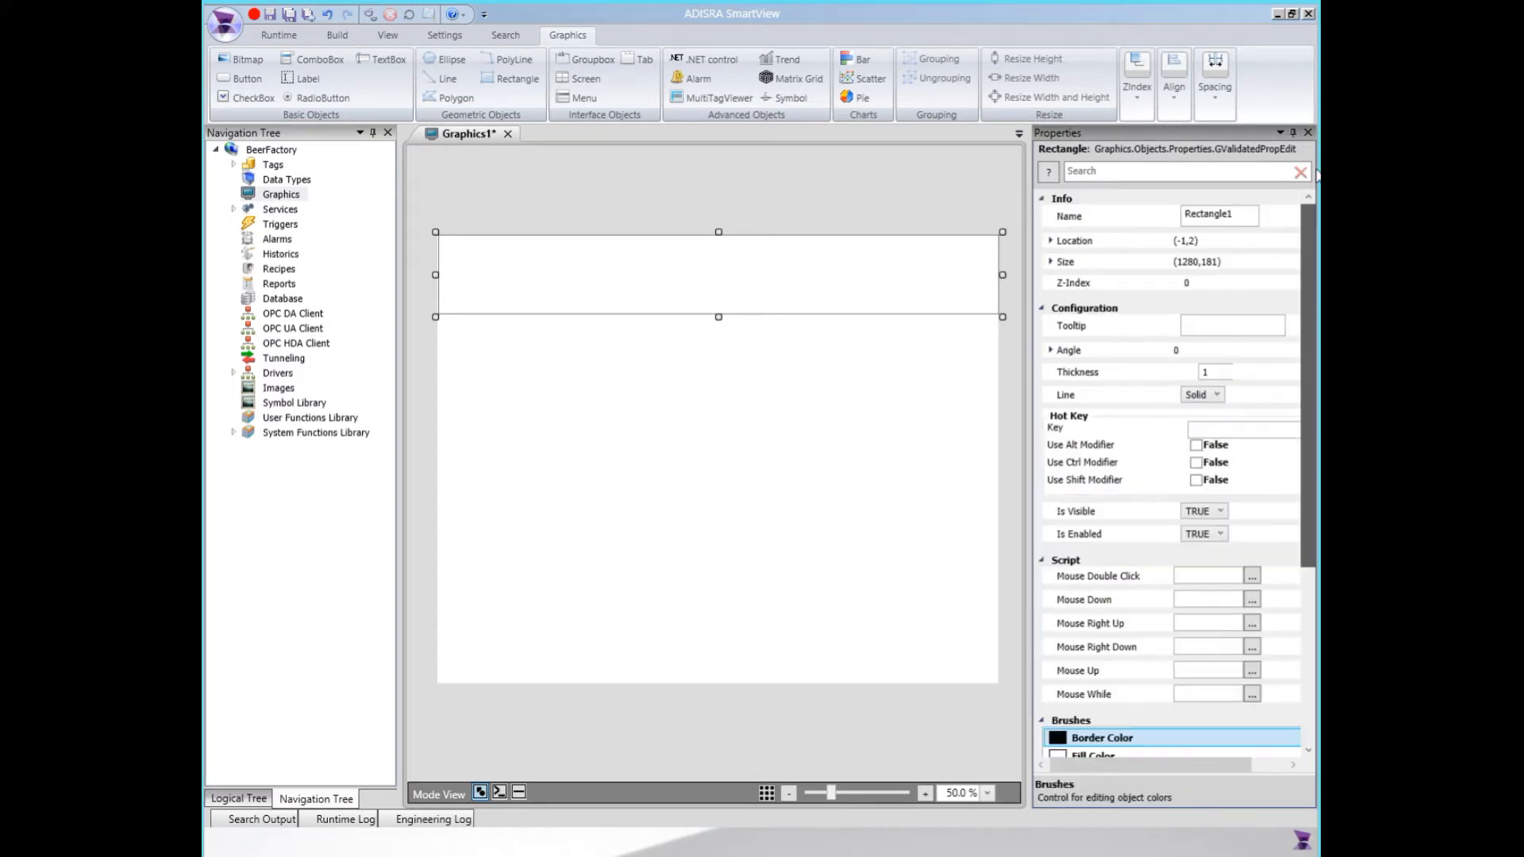
pyautogui.scroll(-4, 1279, 429)
pyautogui.click(1105, 484)
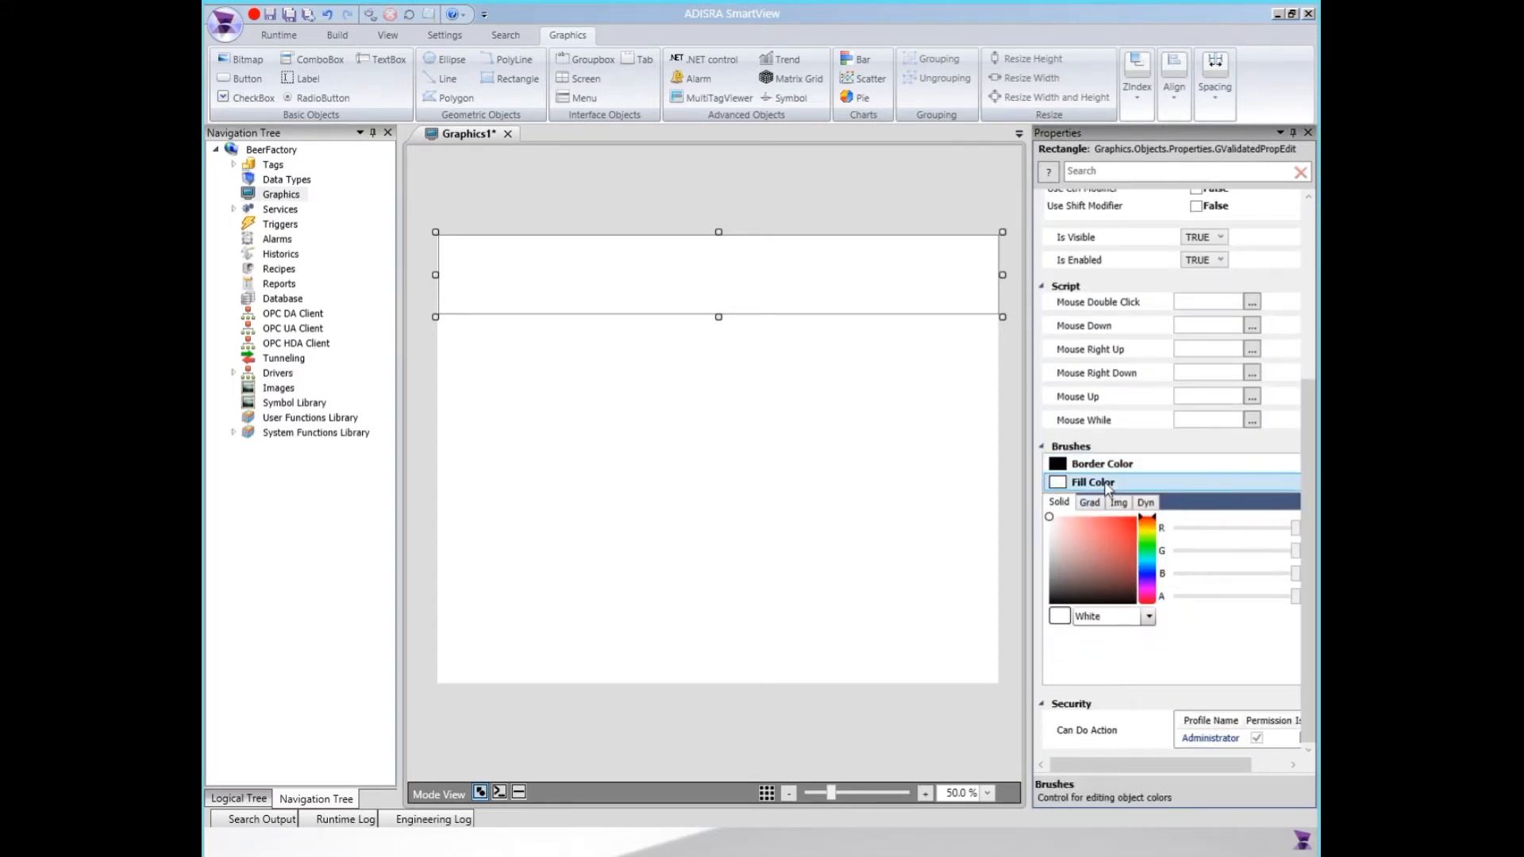
pyautogui.moveTo(1079, 531); pyautogui.dragTo(1103, 528)
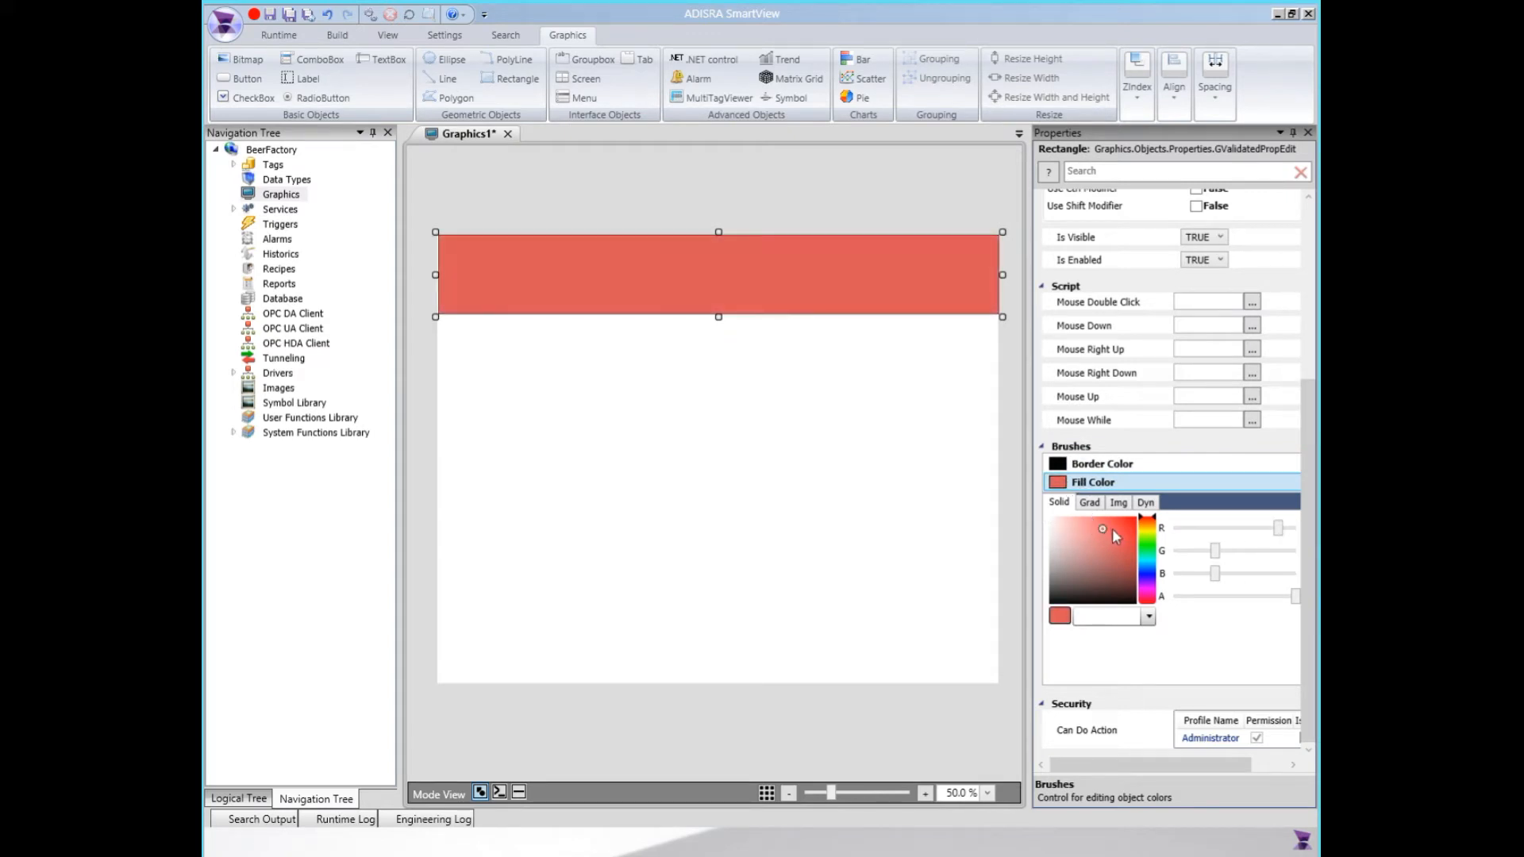
pyautogui.moveTo(702, 319); pyautogui.dragTo(703, 285)
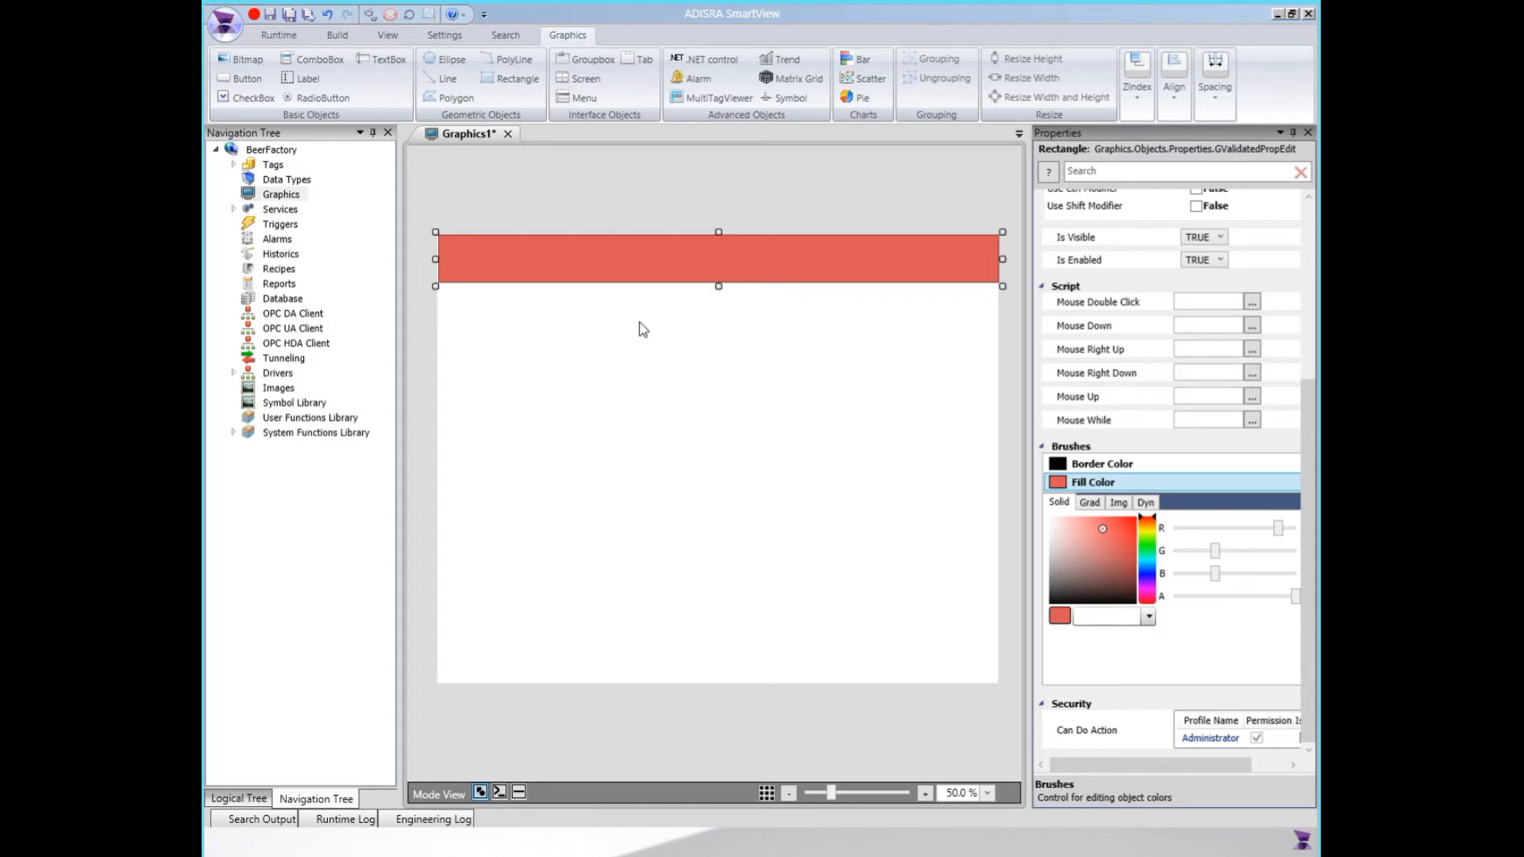
pyautogui.moveTo(716, 299)
pyautogui.mouseDown()
pyautogui.moveTo(713, 332)
pyautogui.moveTo(719, 282)
pyautogui.mouseUp()
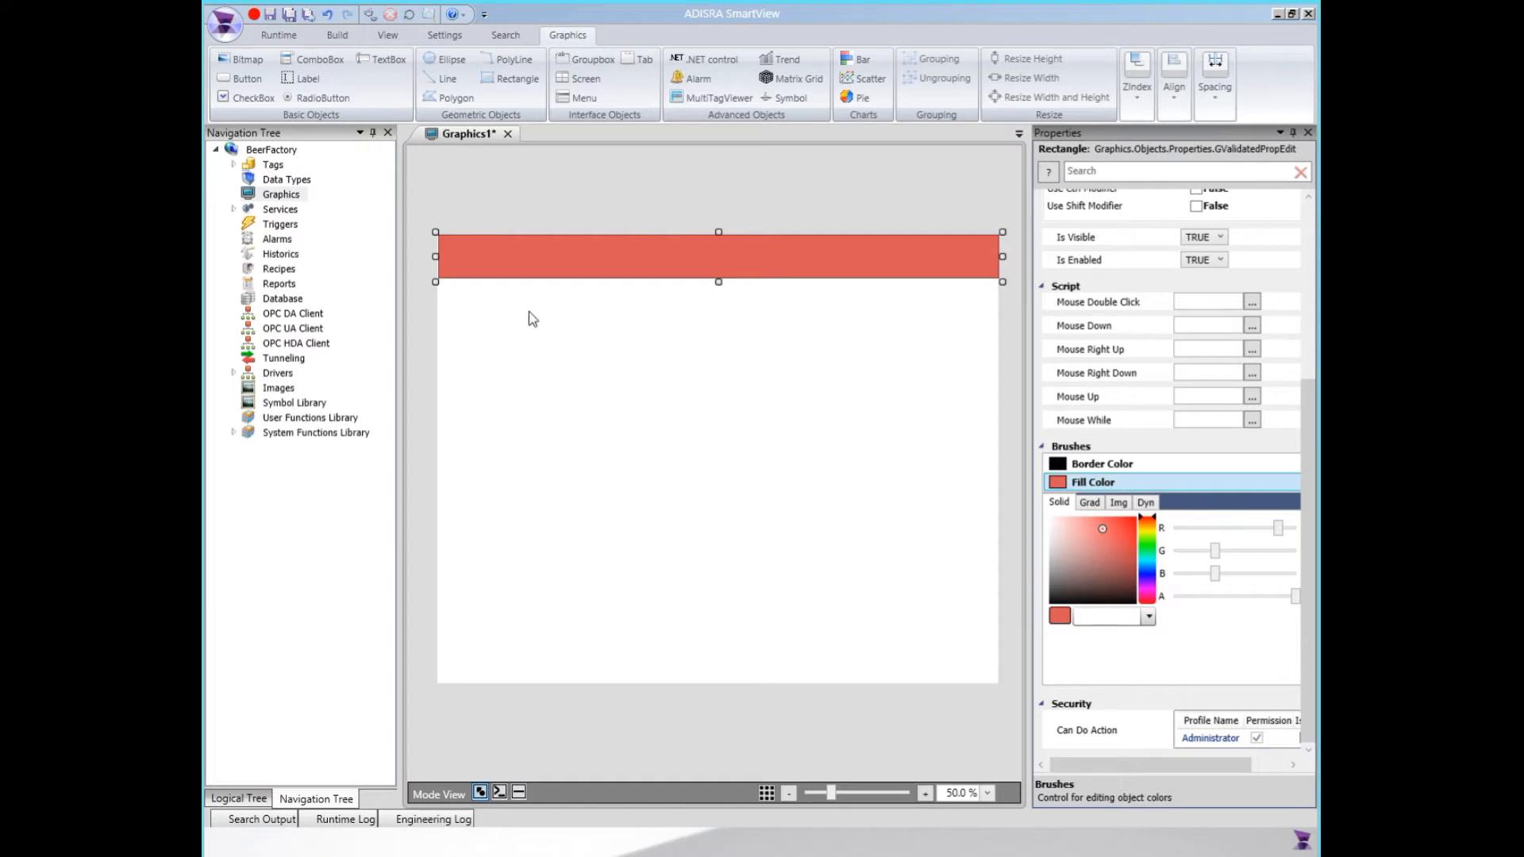
# Step: Draw a narrow sidebar rectangle along the page's left edge from the header to the bottom, filled with solid dark brownish grey
pyautogui.click(510, 79)
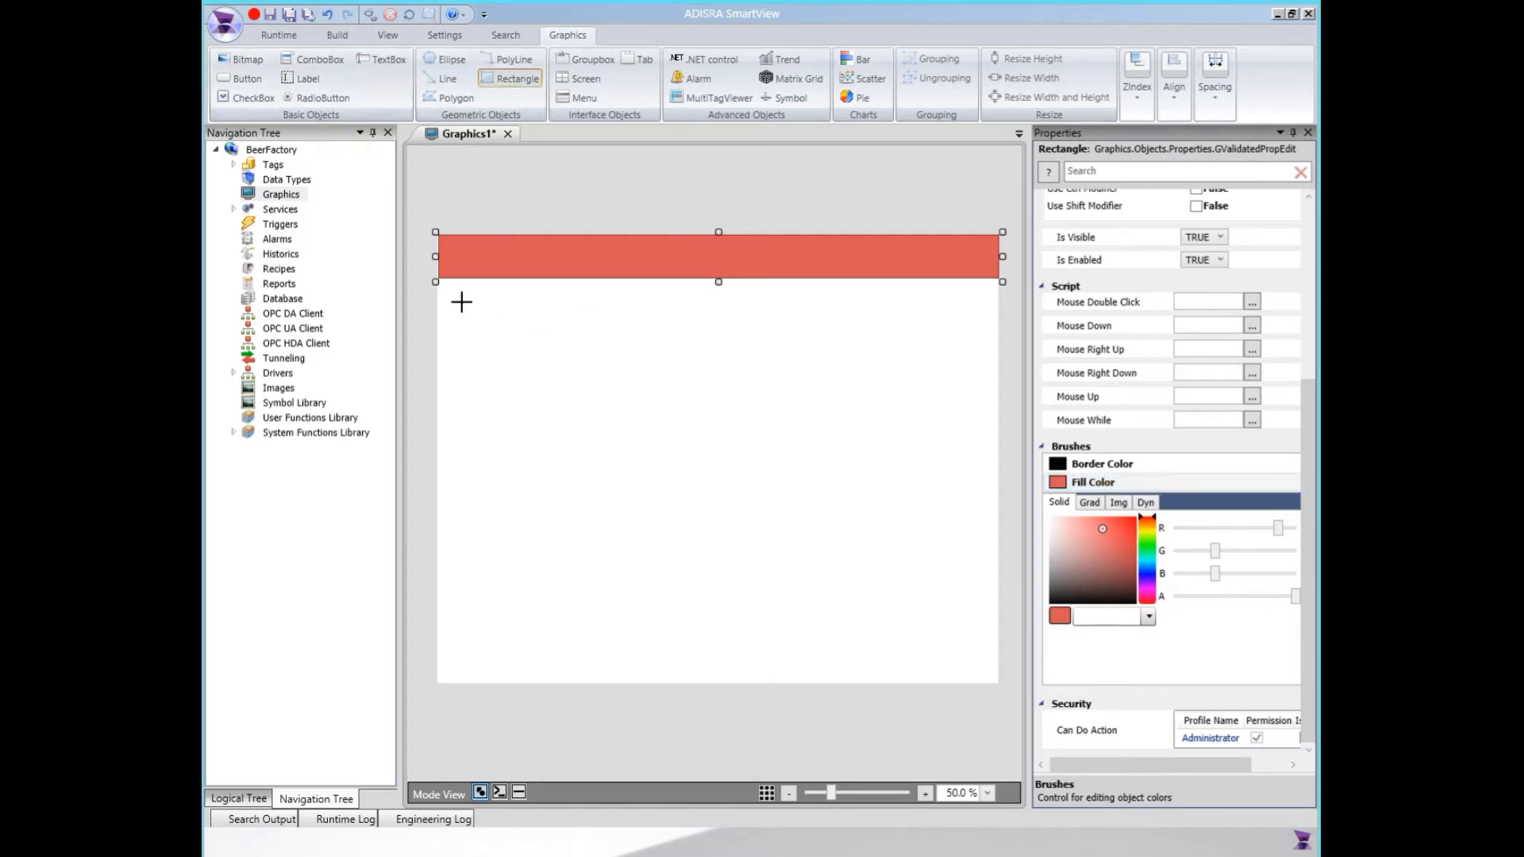
pyautogui.moveTo(489, 281)
pyautogui.mouseDown()
pyautogui.moveTo(438, 541)
pyautogui.moveTo(430, 691)
pyautogui.mouseUp()
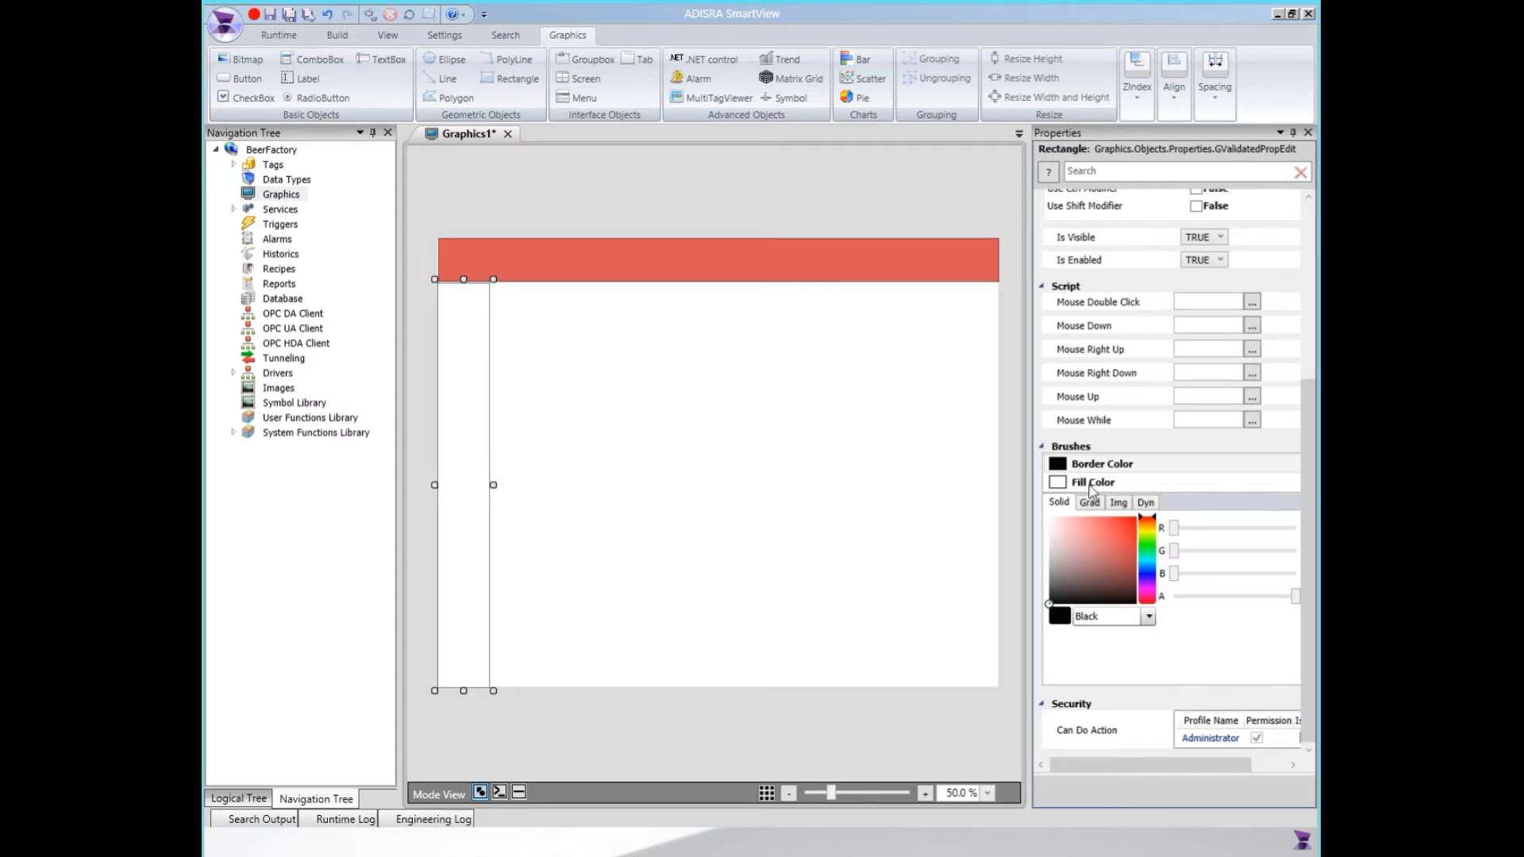
pyautogui.click(1090, 484)
pyautogui.click(1064, 573)
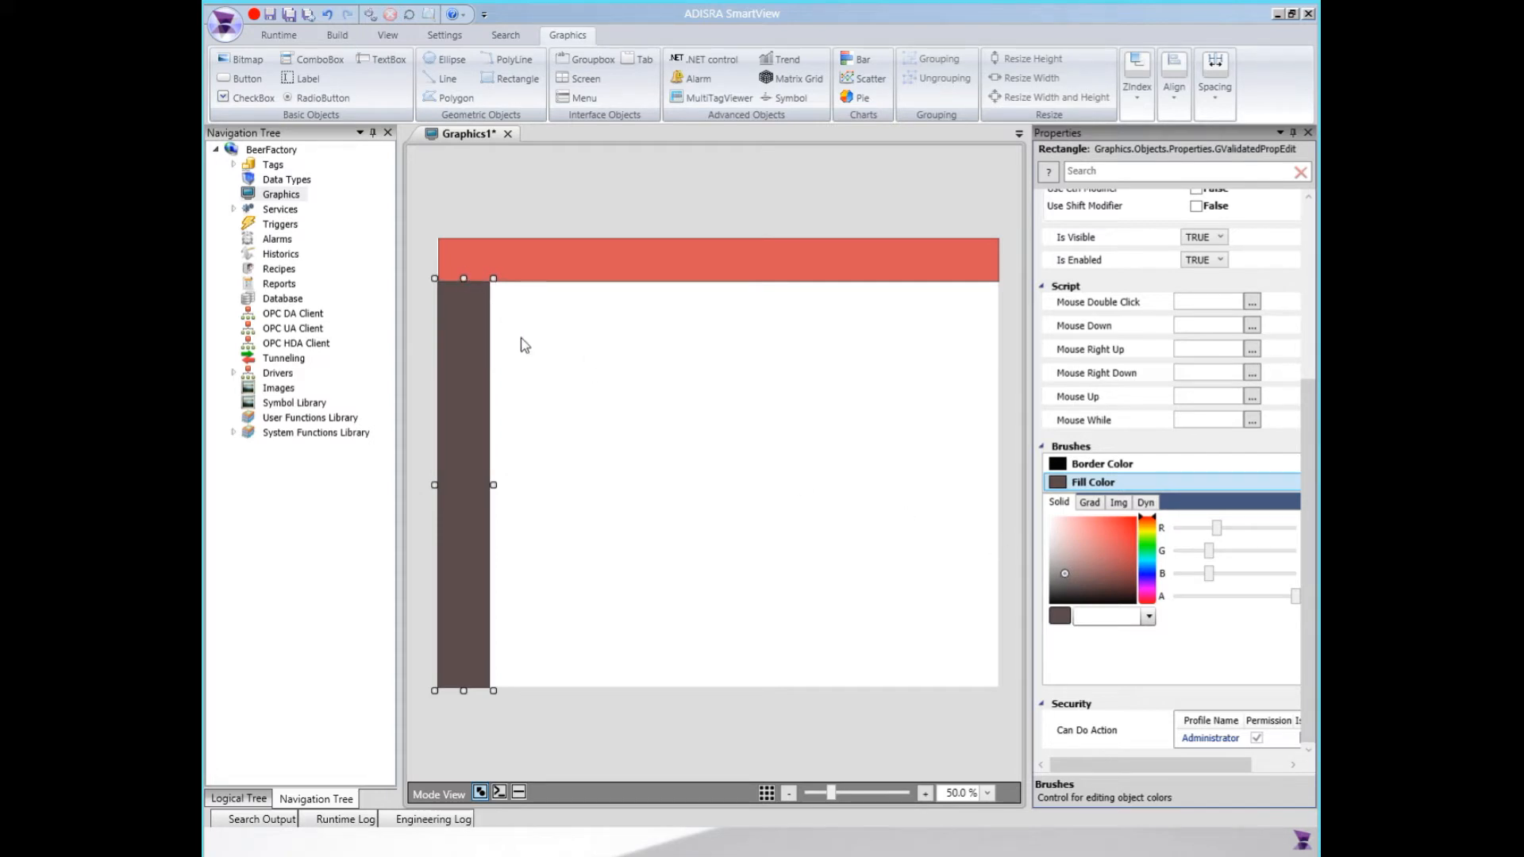
pyautogui.click(542, 365)
pyautogui.click(476, 338)
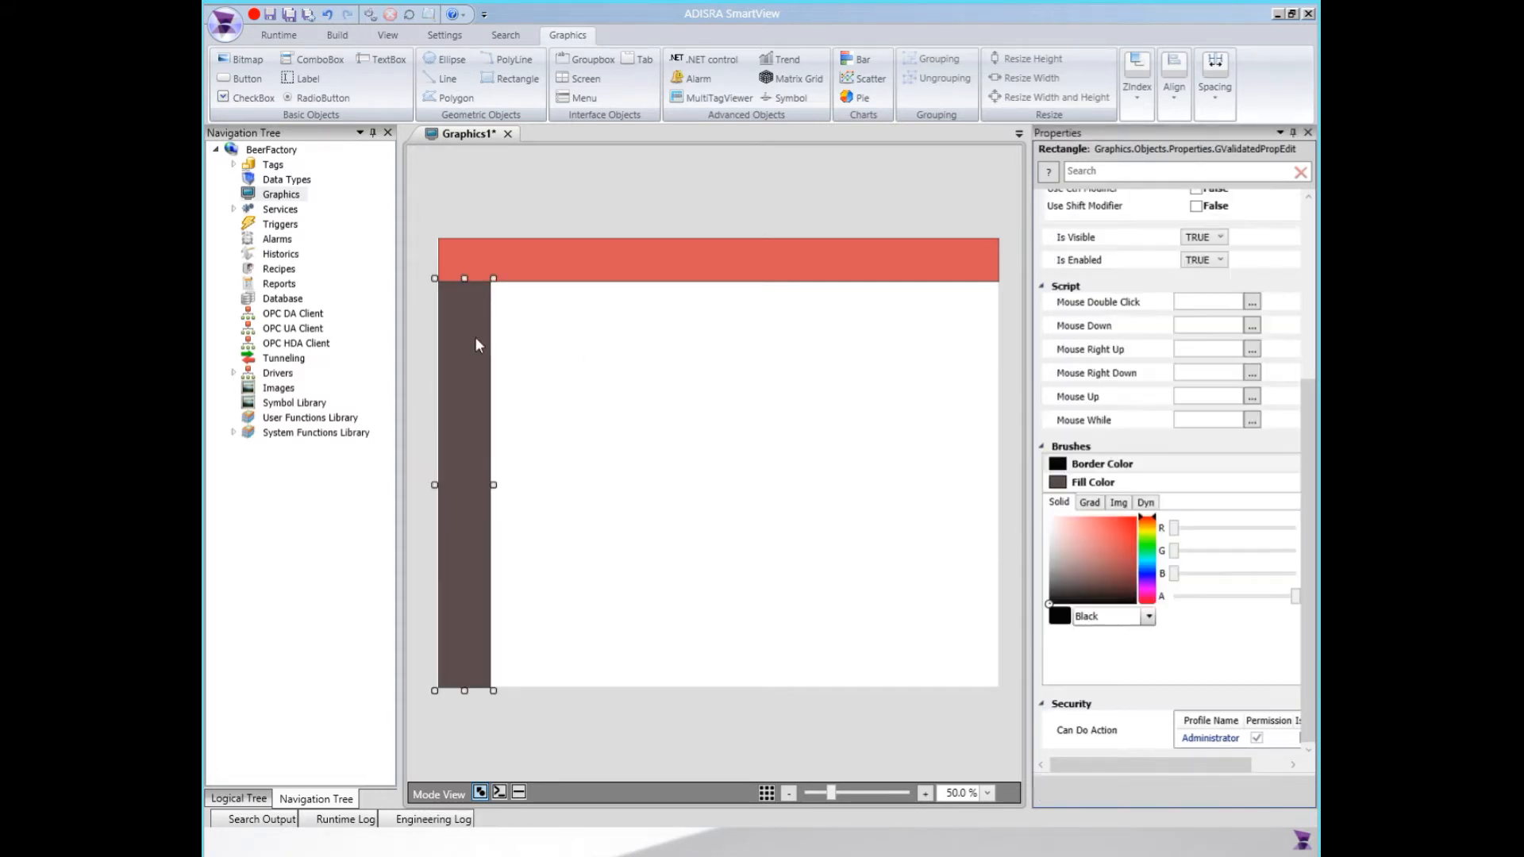
# Step: Draw a circle about 88 by 88 at the upper end of the dark sidebar, nudged slightly away from the header
pyautogui.click(446, 61)
pyautogui.moveTo(449, 294); pyautogui.dragTo(484, 357)
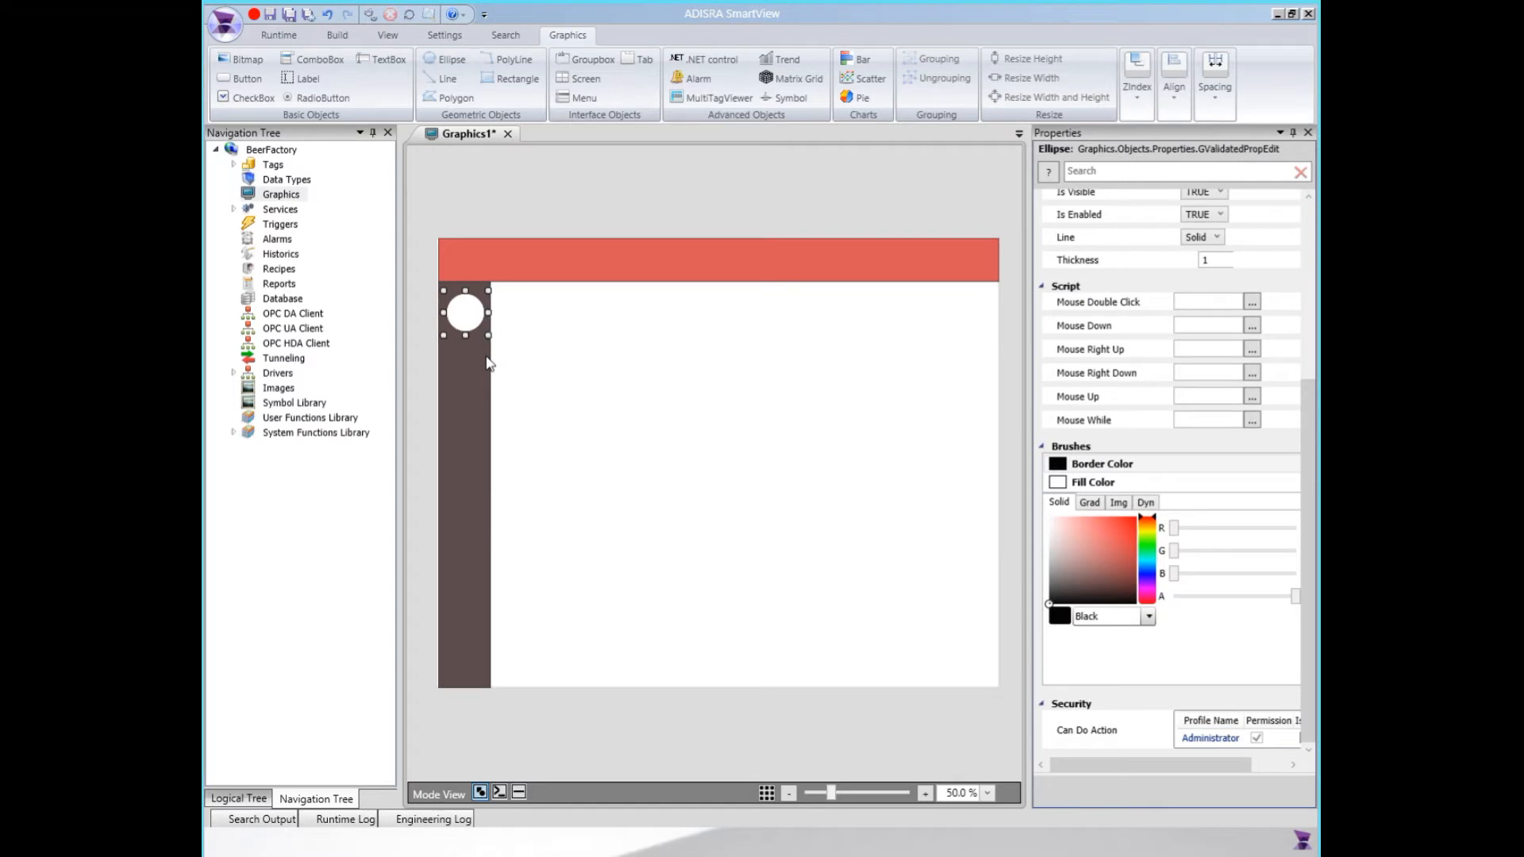
pyautogui.press('Down')
pyautogui.press('Down')
pyautogui.press('Down')
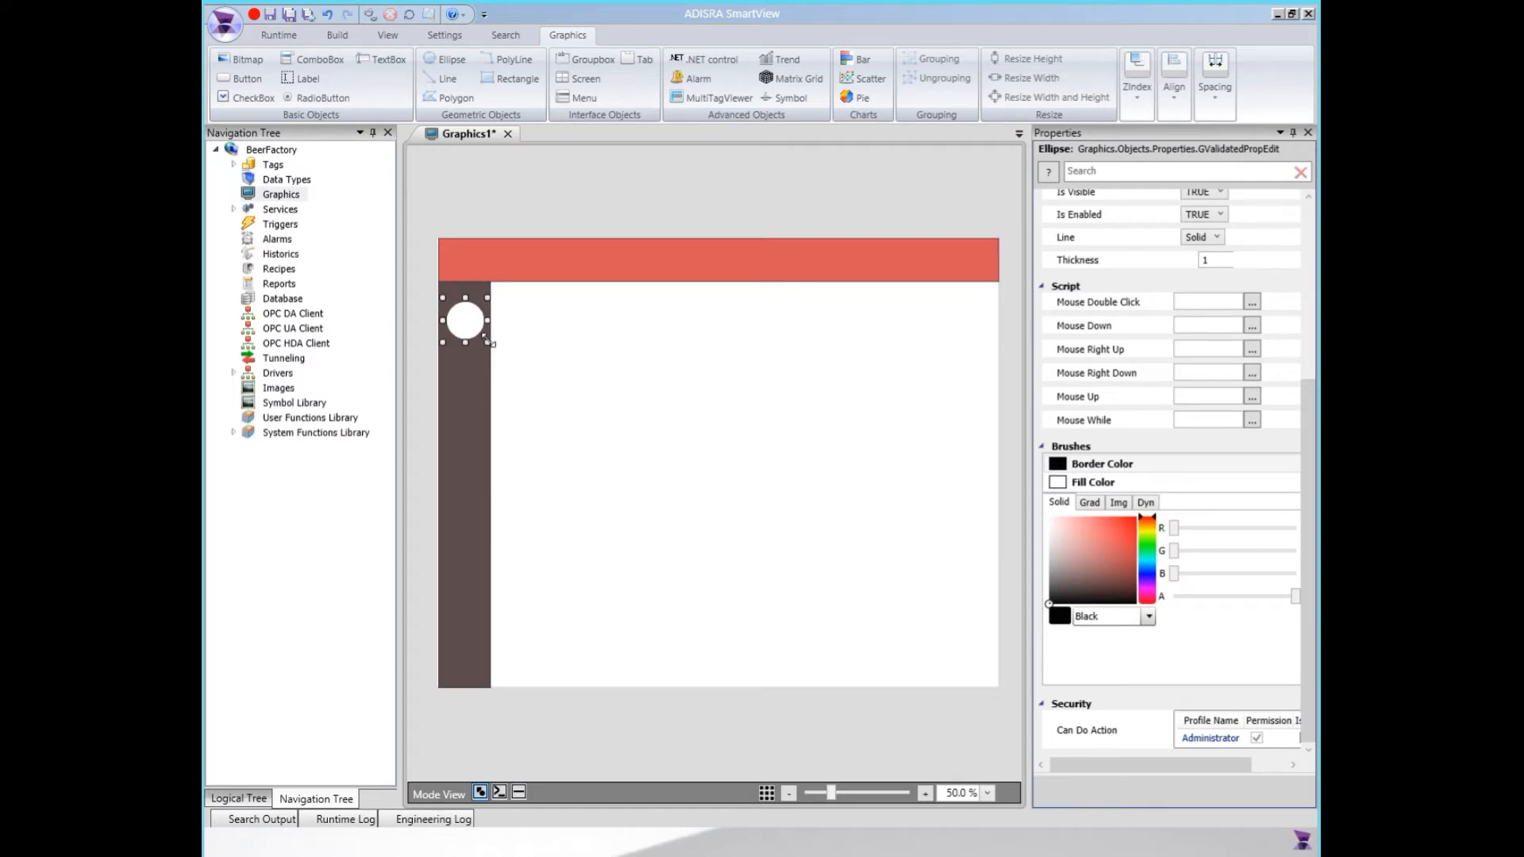
pyautogui.click(534, 323)
# Step: Duplicate the sidebar circle and place the copy directly below the original, aligned with it
pyautogui.click(467, 331)
pyautogui.hotkey('ctrl', 'v')
pyautogui.press('Left')
pyautogui.press('Left')
pyautogui.press('Left')
pyautogui.press('Left')
pyautogui.press('Down')
pyautogui.press('Down')
pyautogui.press('Down')
pyautogui.press('Down')
pyautogui.press('Down')
pyautogui.press('Down')
pyautogui.press('Down')
pyautogui.press('Down')
pyautogui.press('Down')
pyautogui.press('Down')
pyautogui.press('Down')
pyautogui.press('Down')
pyautogui.press('Down')
pyautogui.press('Down')
pyautogui.press('Down')
pyautogui.press('Down')
pyautogui.press('Down')
pyautogui.press('Down')
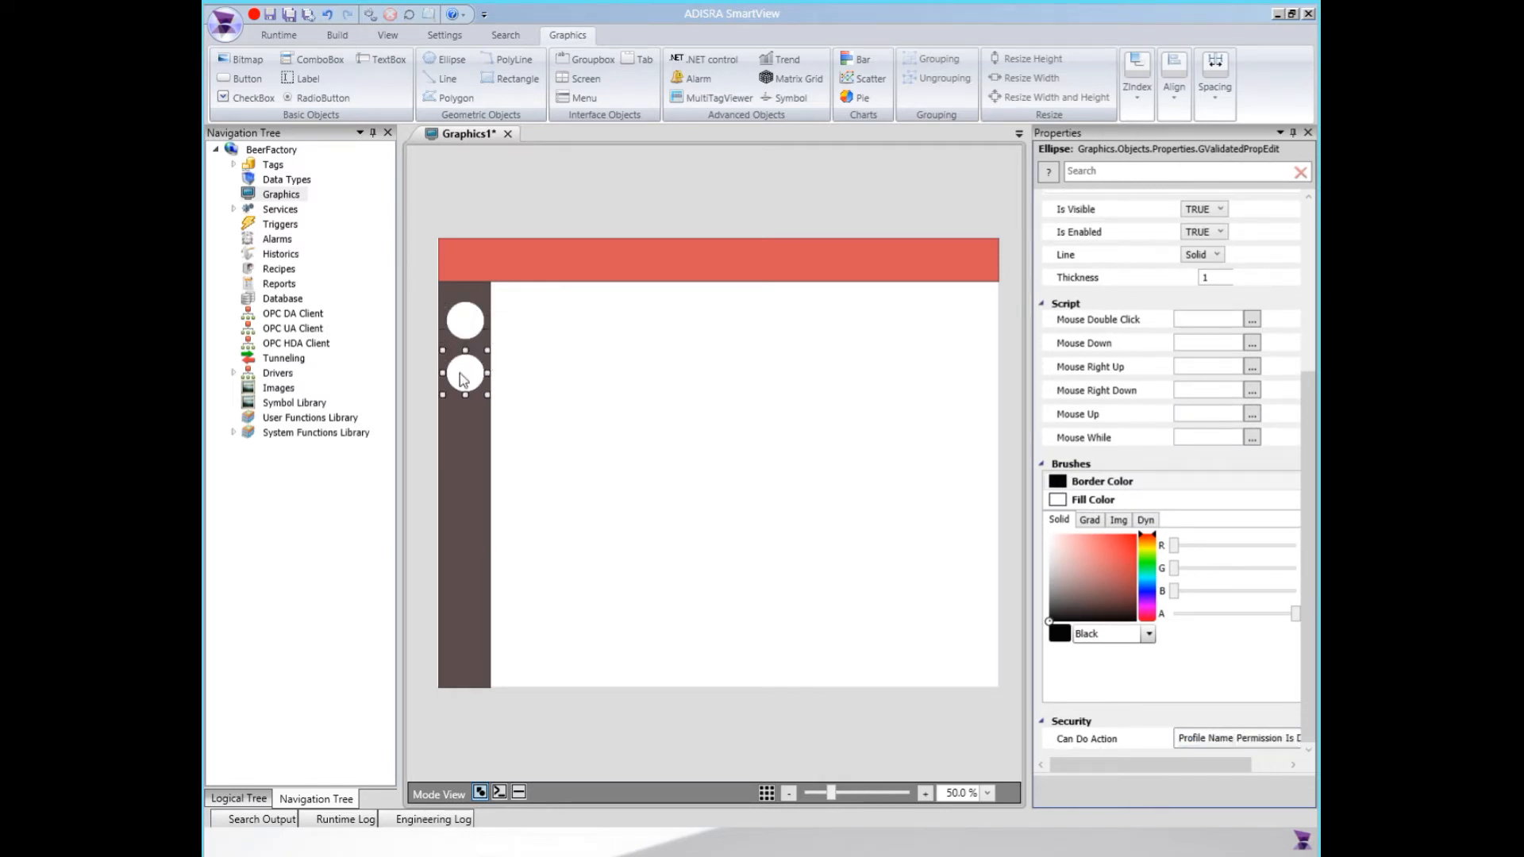
# Step: Paste a third circle into the sidebar and move it directly below the second one
pyautogui.hotkey('ctrl', 'v')
pyautogui.press('Left')
pyautogui.press('Left')
pyautogui.press('Left')
pyautogui.press('Left')
pyautogui.press('Down')
pyautogui.press('Down')
pyautogui.press('Down')
pyautogui.press('Down')
pyautogui.press('Down')
pyautogui.press('Down')
pyautogui.press('Down')
pyautogui.press('Down')
pyautogui.press('Down')
pyautogui.press('Down')
pyautogui.press('Down')
pyautogui.press('Down')
pyautogui.press('Down')
pyautogui.press('Down')
pyautogui.press('Down')
pyautogui.press('Down')
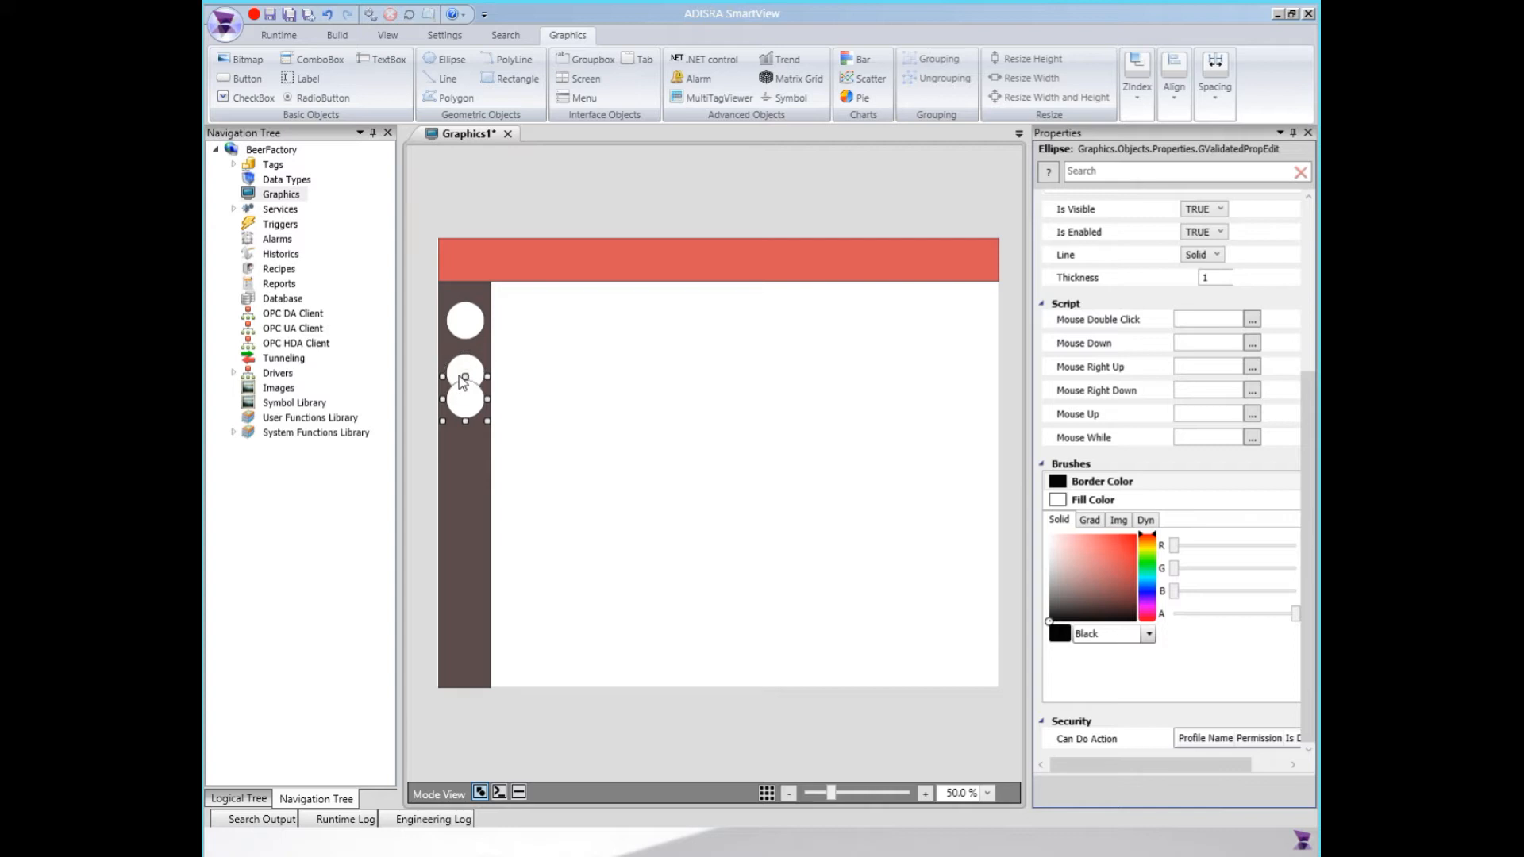
pyautogui.press('Down')
pyautogui.press('Down')
pyautogui.press('Down')
pyautogui.press('Down')
pyautogui.press('Down')
pyautogui.press('Down')
# Step: Paste a fourth circle into the sidebar and move it directly below the third one
pyautogui.hotkey('ctrl', 'v')
pyautogui.press('Left')
pyautogui.press('Left')
pyautogui.press('Left')
pyautogui.press('Left')
pyautogui.press('Down')
pyautogui.press('Down')
pyautogui.press('Down')
pyautogui.press('Down')
pyautogui.press('Down')
pyautogui.press('Down')
pyautogui.press('Down')
pyautogui.press('Down')
pyautogui.press('Down')
pyautogui.press('Down')
pyautogui.press('Down')
pyautogui.press('Down')
pyautogui.press('Down')
pyautogui.press('Down')
pyautogui.press('Down')
pyautogui.press('Down')
pyautogui.press('Down')
pyautogui.press('Down')
pyautogui.press('Down')
pyautogui.press('Down')
pyautogui.press('Down')
pyautogui.press('Down')
pyautogui.press('Down')
pyautogui.press('Down')
pyautogui.press('Down')
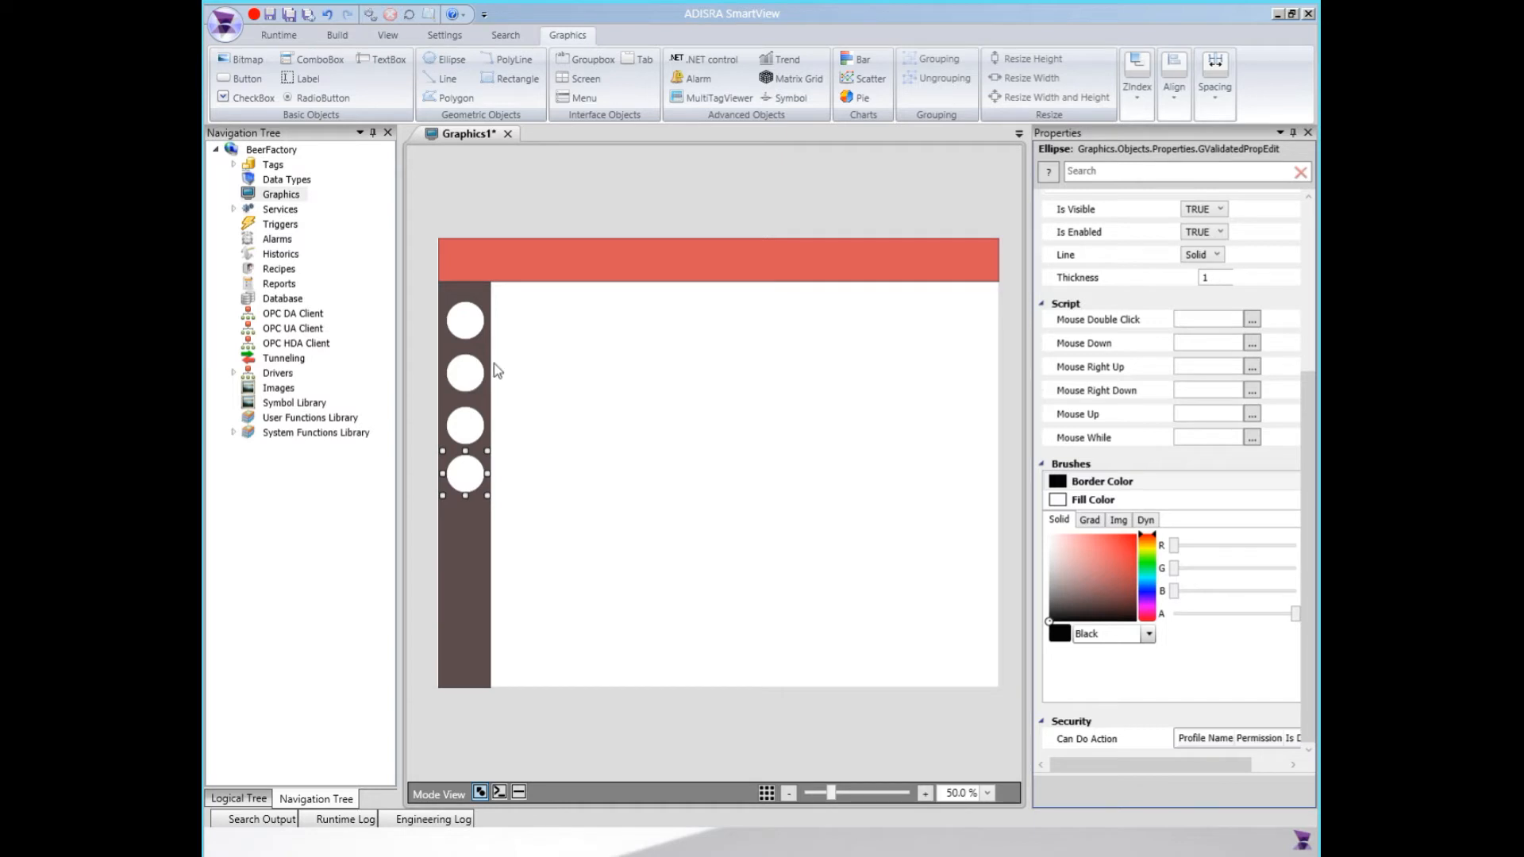
pyautogui.click(520, 354)
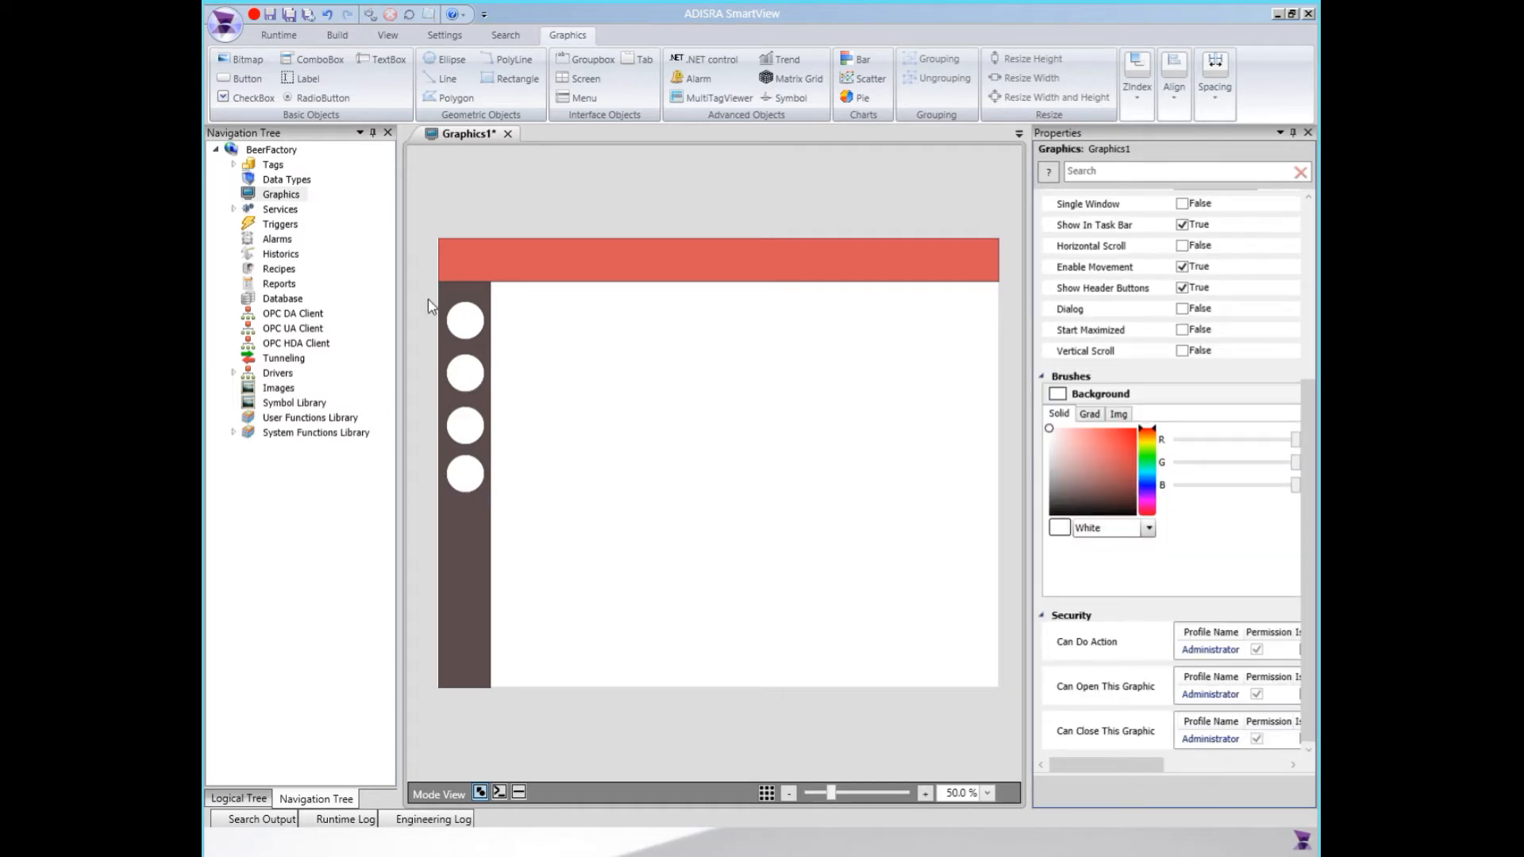
# Step: Make the vertical spacing between the four sidebar circles equal
pyautogui.moveTo(429, 293); pyautogui.dragTo(517, 512)
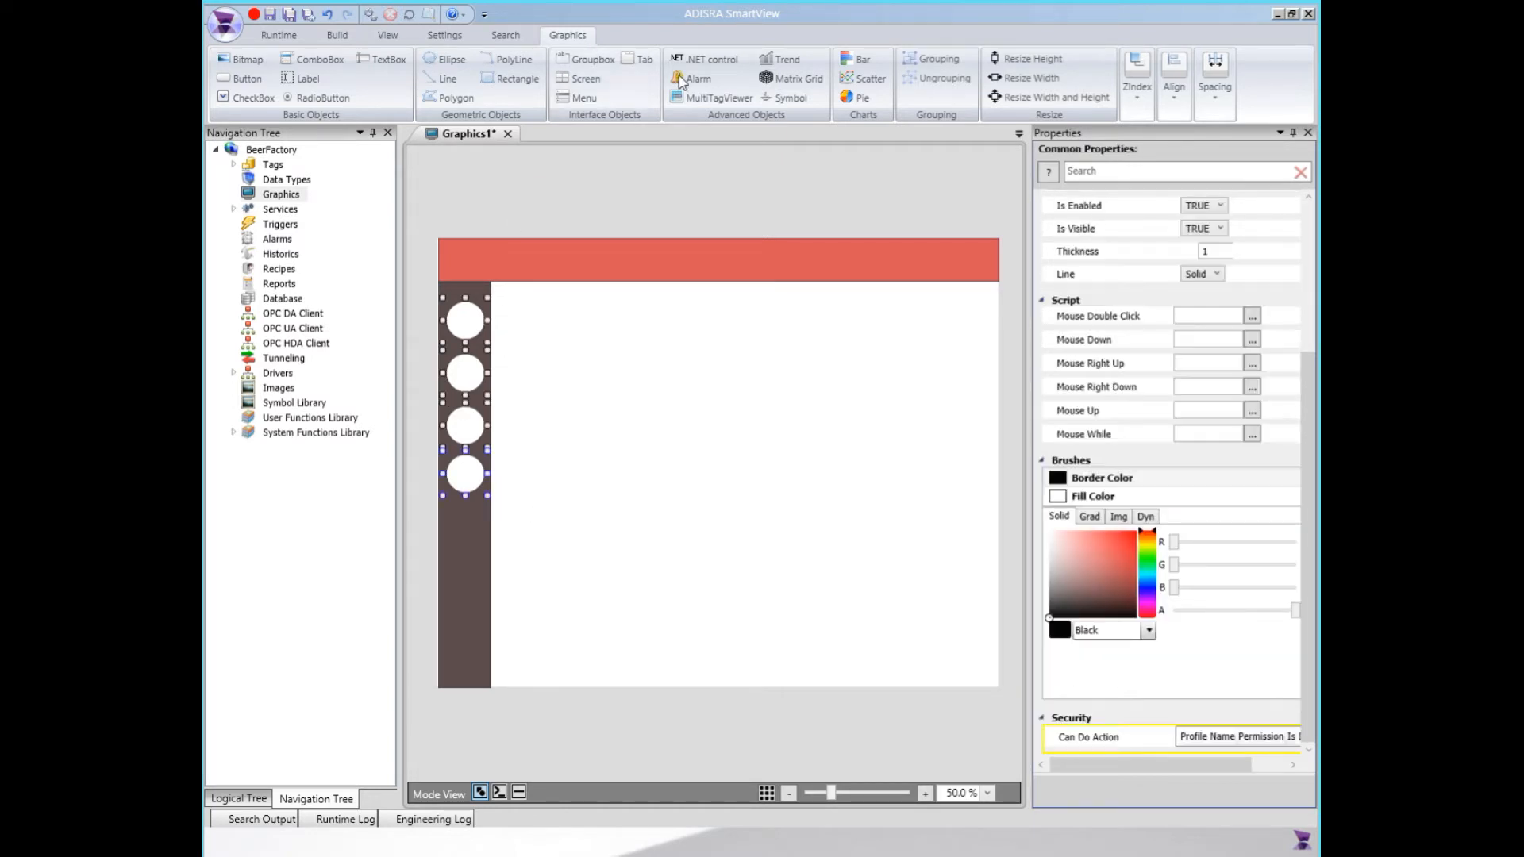
pyautogui.click(1222, 107)
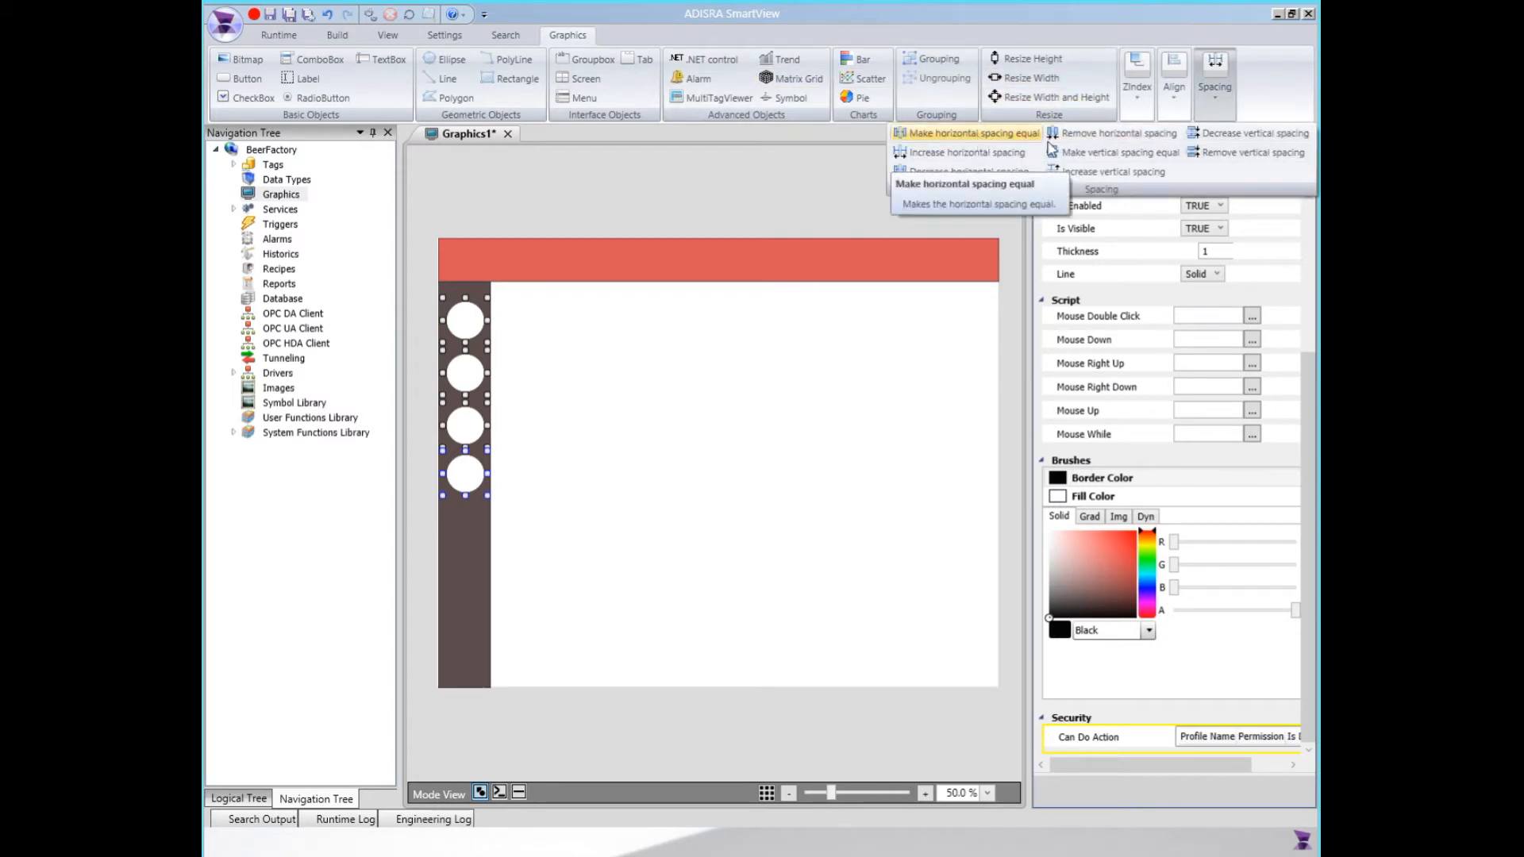
pyautogui.click(1111, 152)
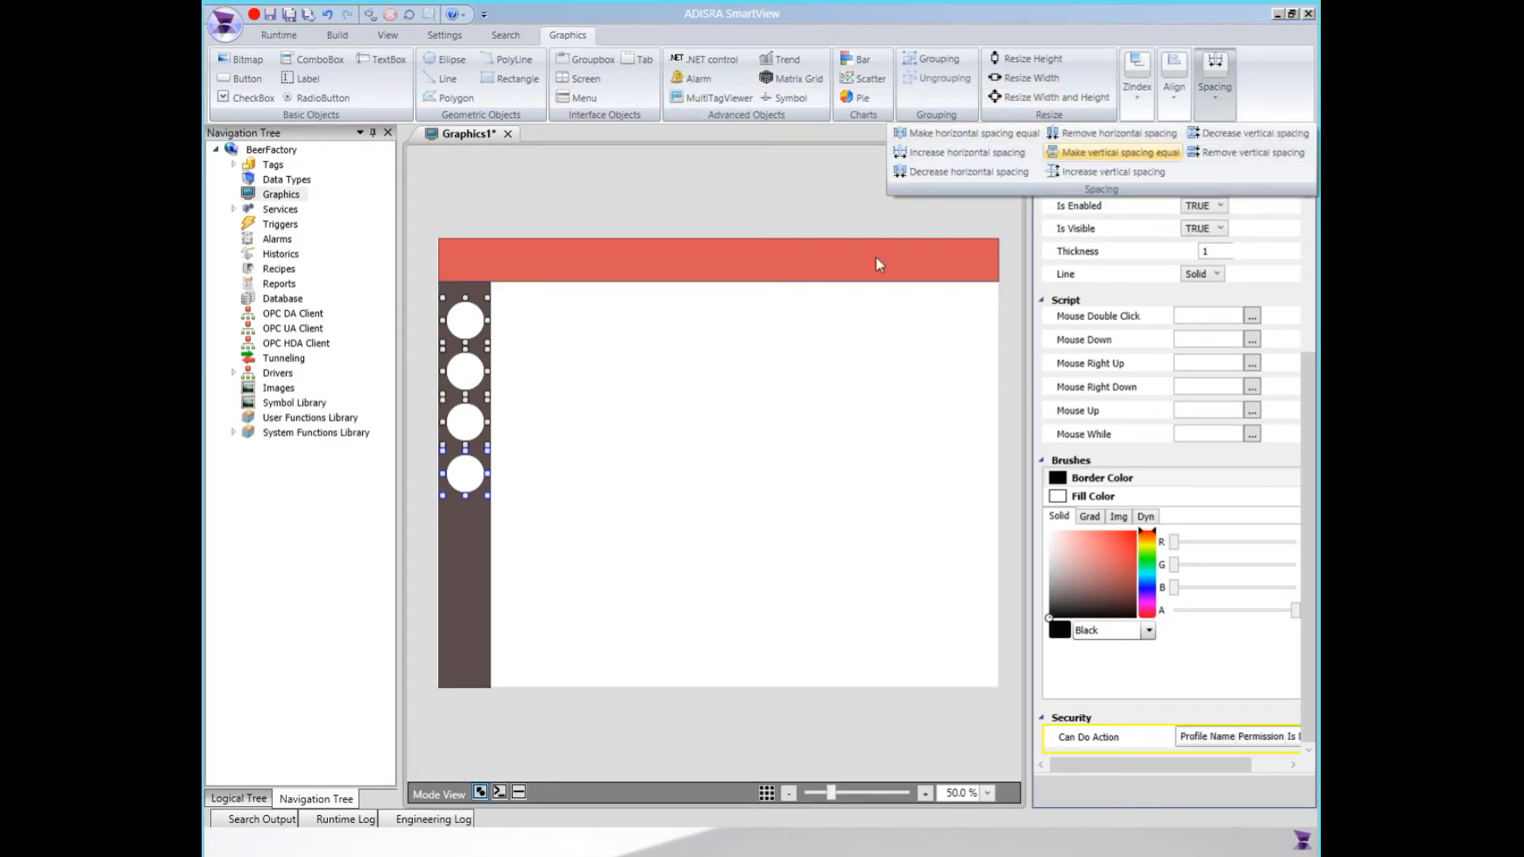
pyautogui.click(427, 354)
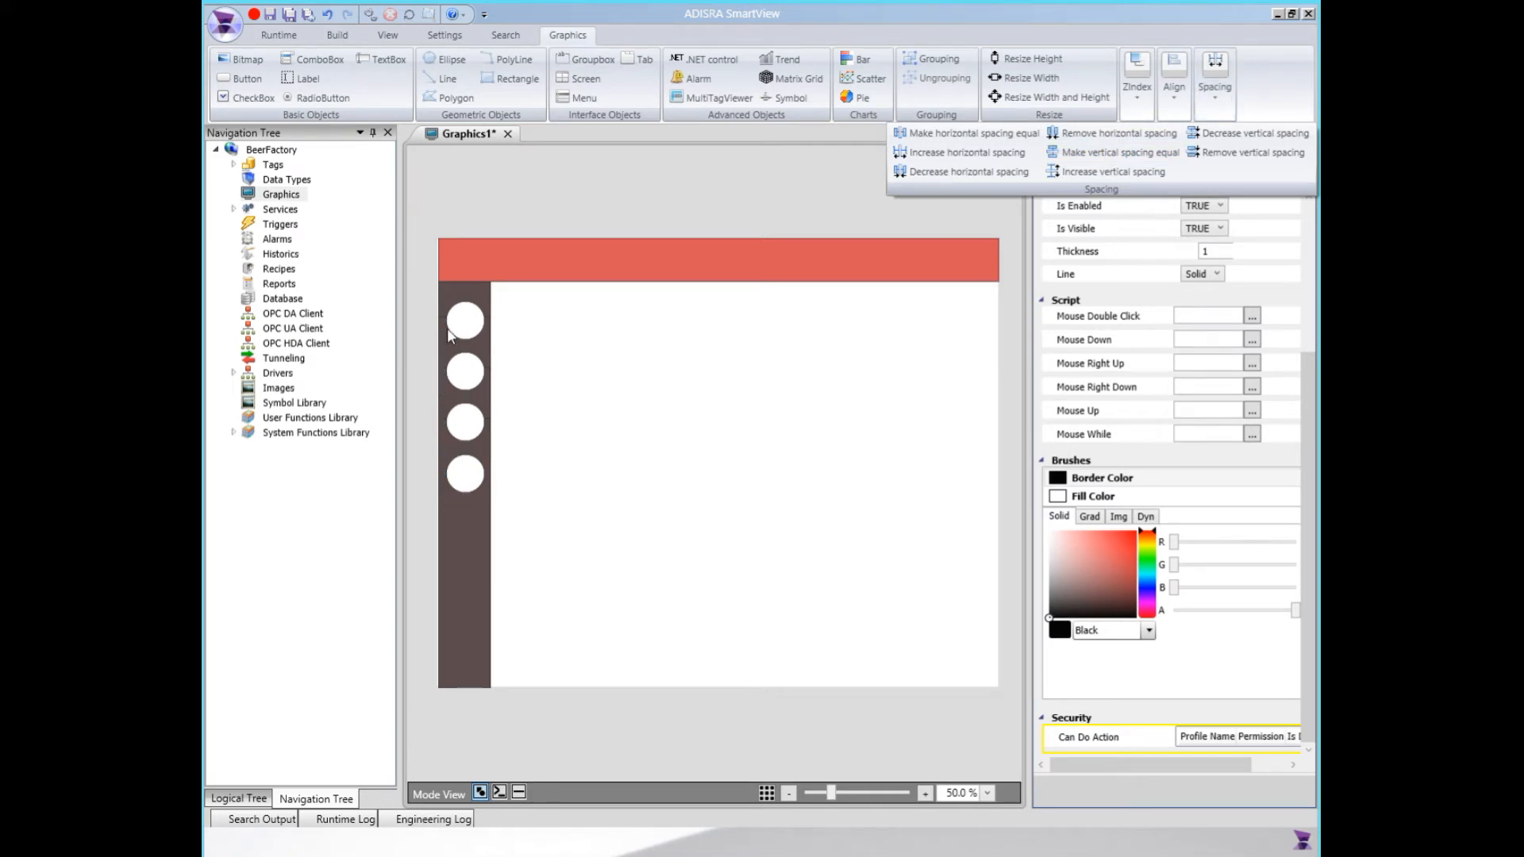
# Step: Insert a Screen object about 1158 by 920 filling the blank area beside the sidebar and below the header
pyautogui.click(472, 325)
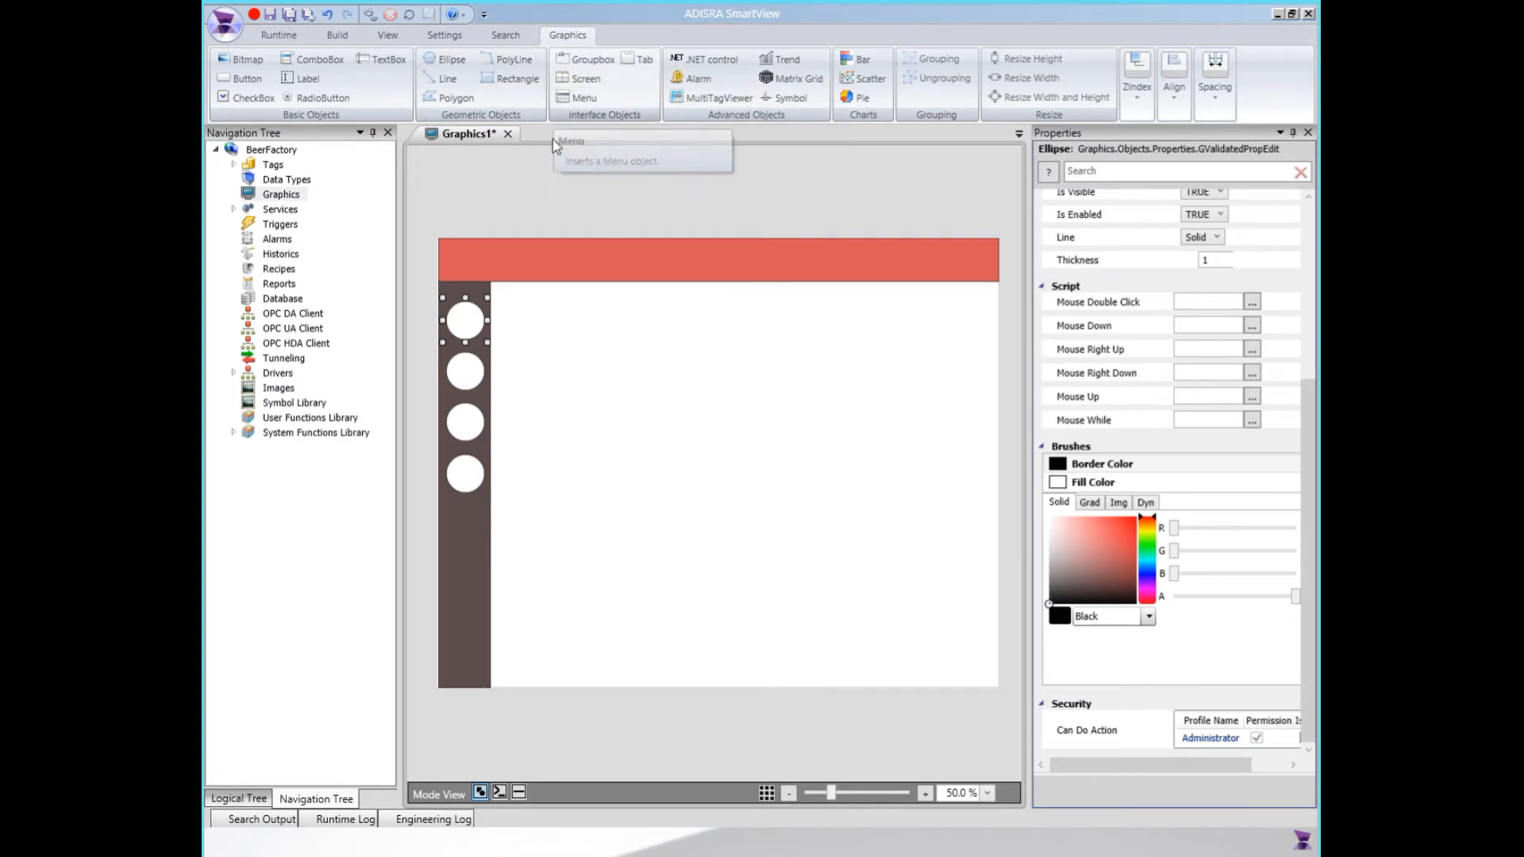
pyautogui.click(586, 80)
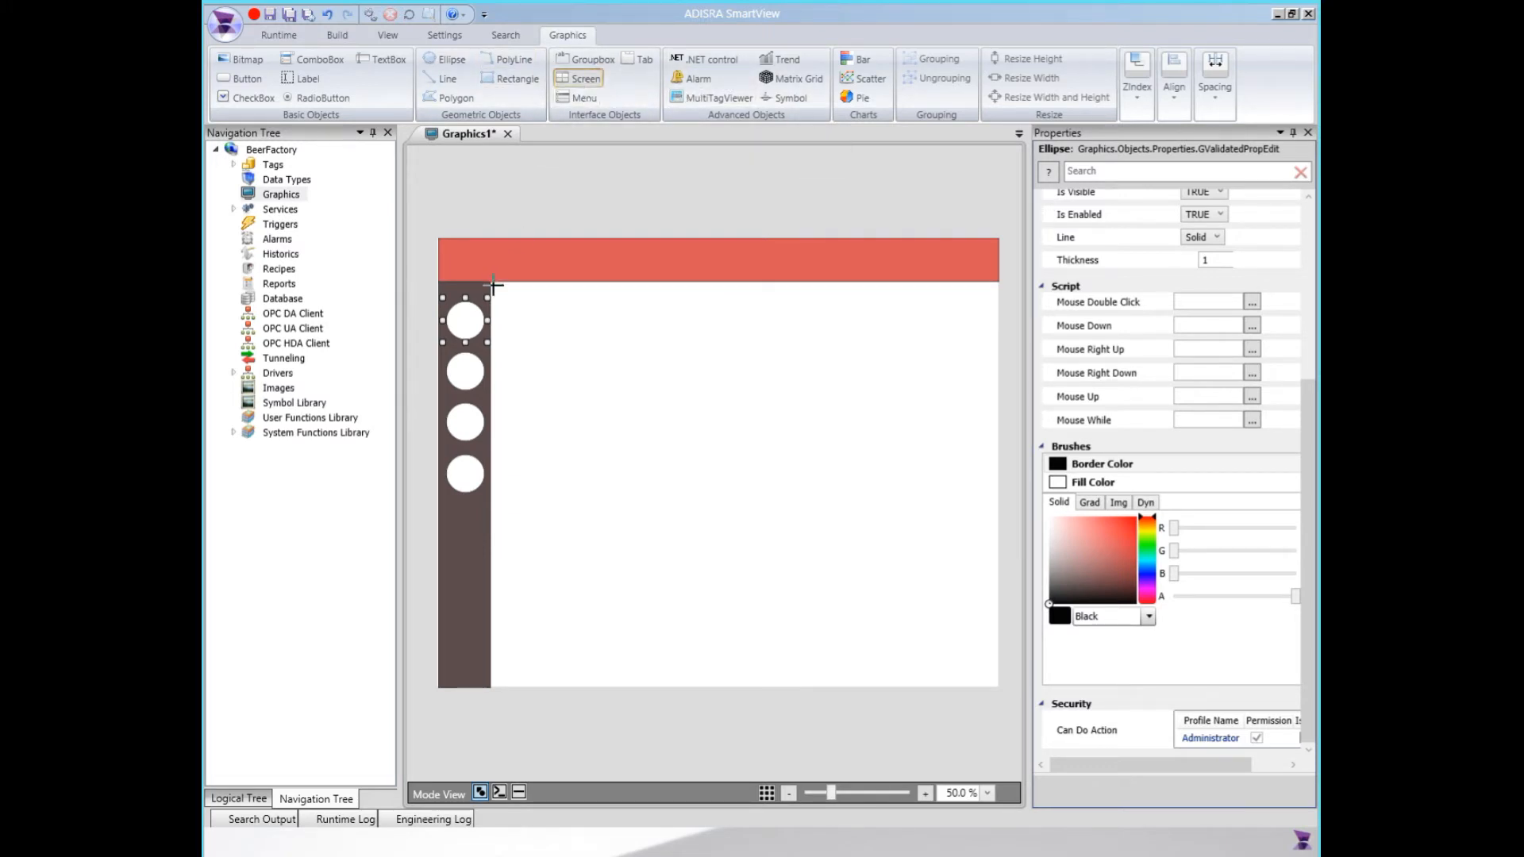
pyautogui.moveTo(491, 281); pyautogui.dragTo(998, 685)
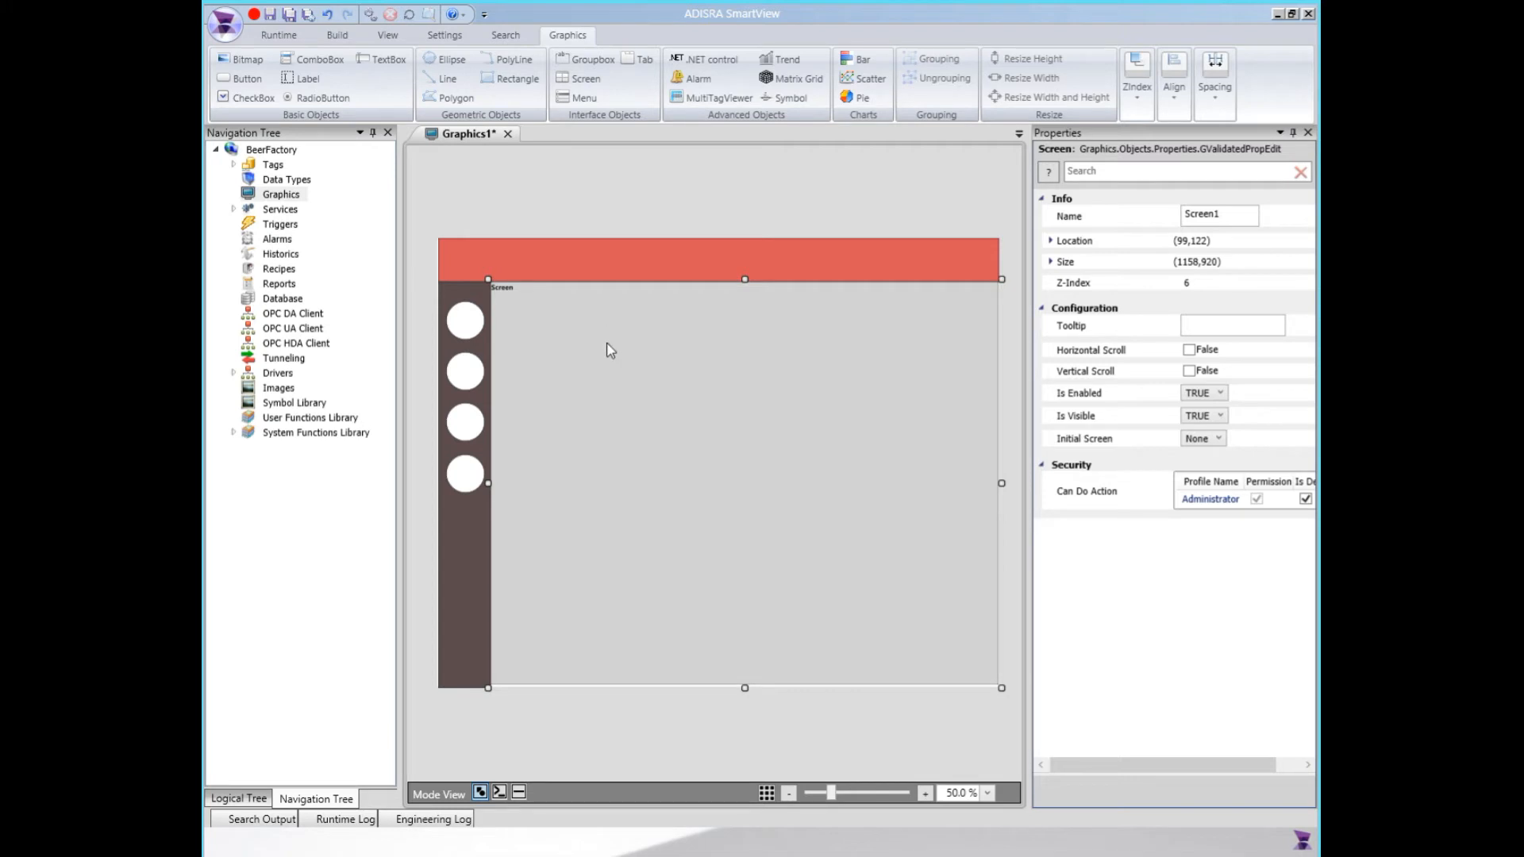
# Step: Rename the Screen object as contentScreen
pyautogui.click(461, 319)
pyautogui.click(637, 355)
pyautogui.click(1193, 222)
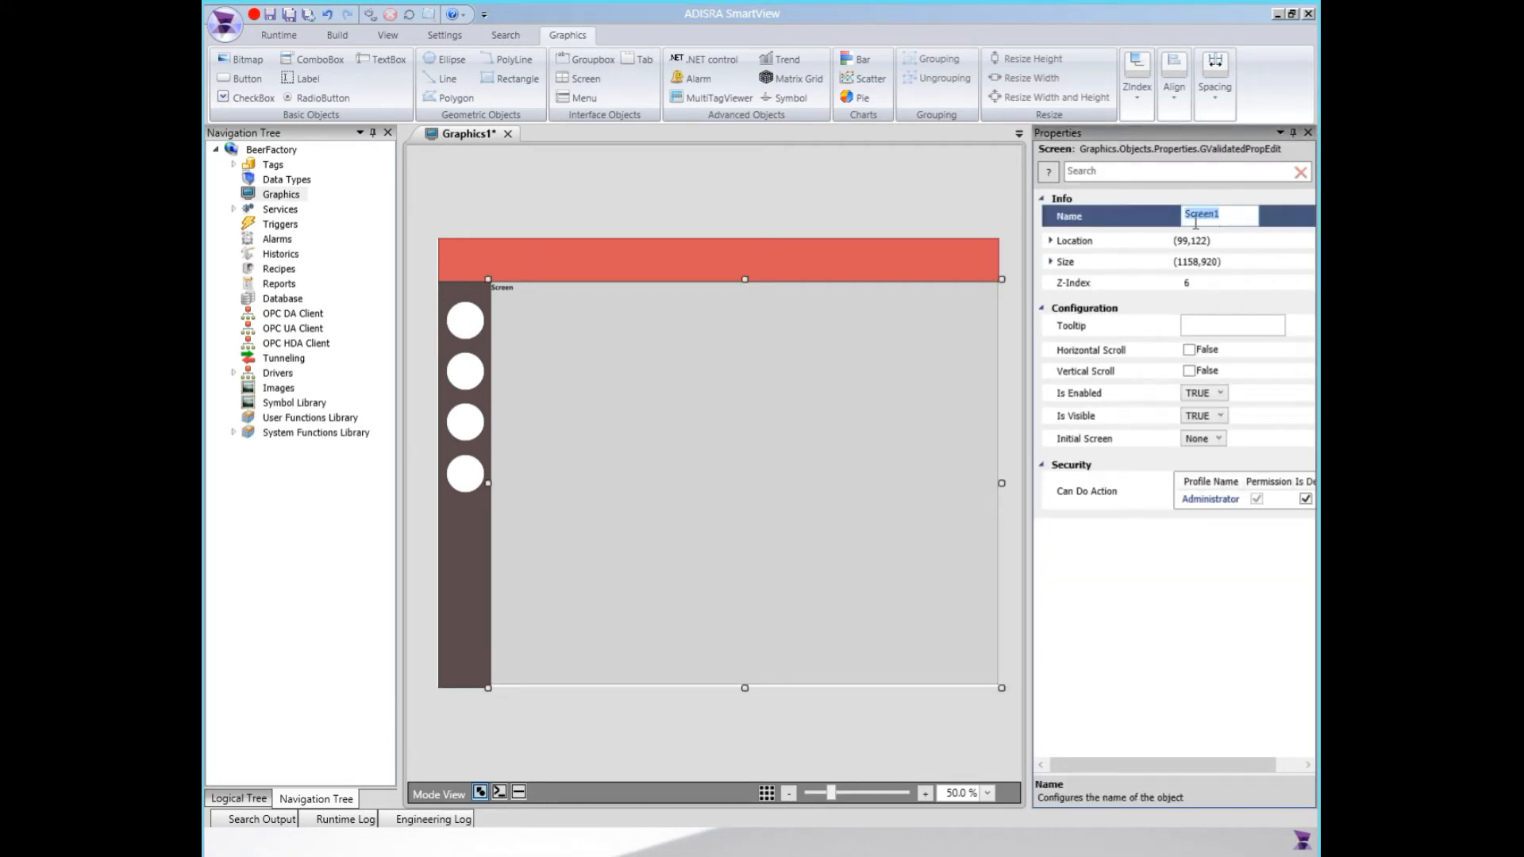
pyautogui.write('content')
pyautogui.doubleClick(1202, 212)
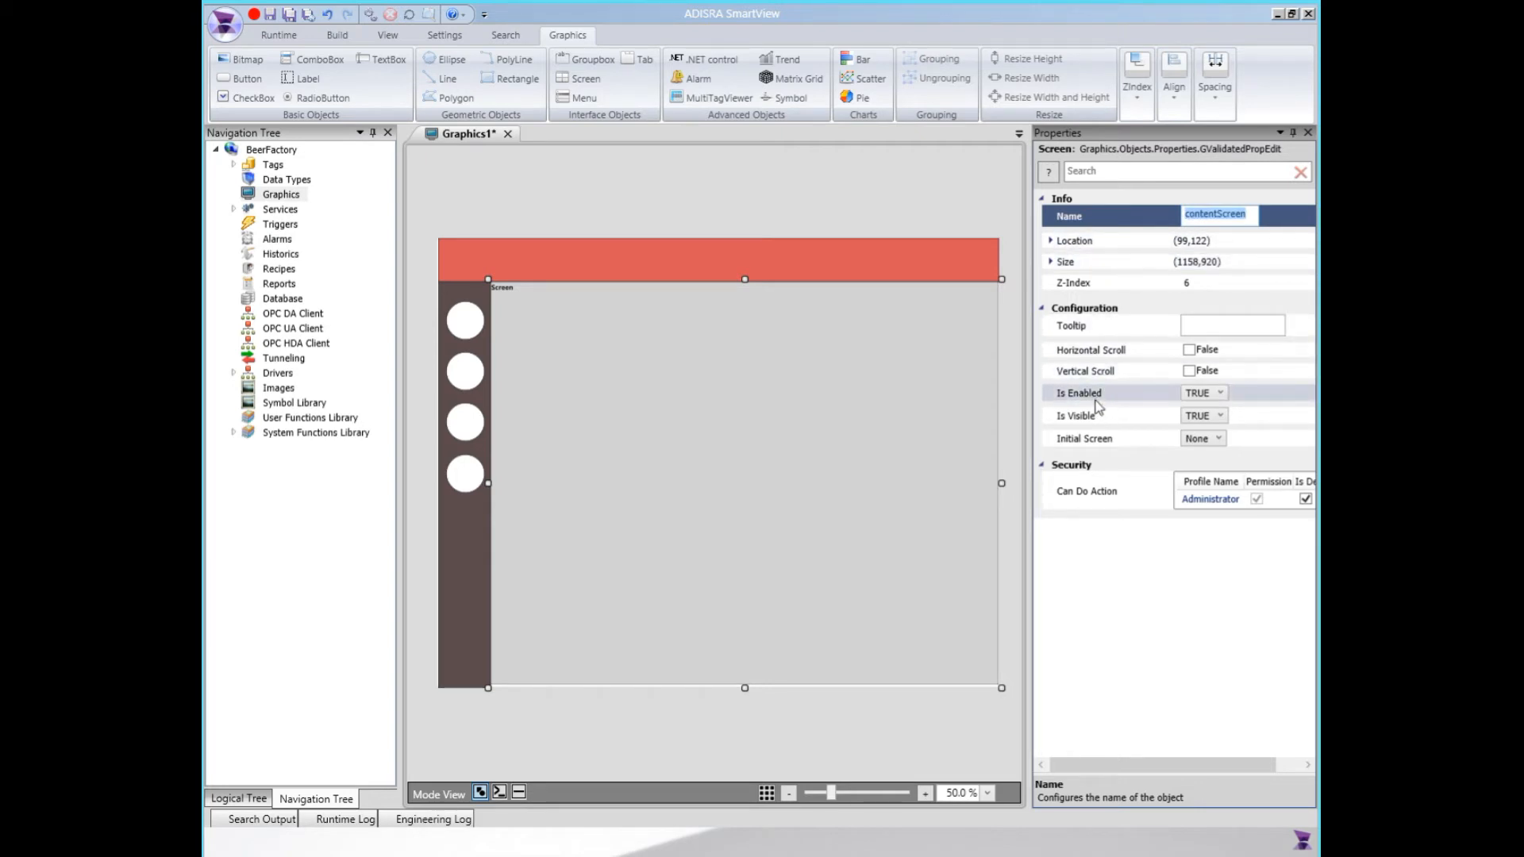
# Step: Check the Initial Screen choices of the contentScreen object, keeping None
pyautogui.click(1212, 442)
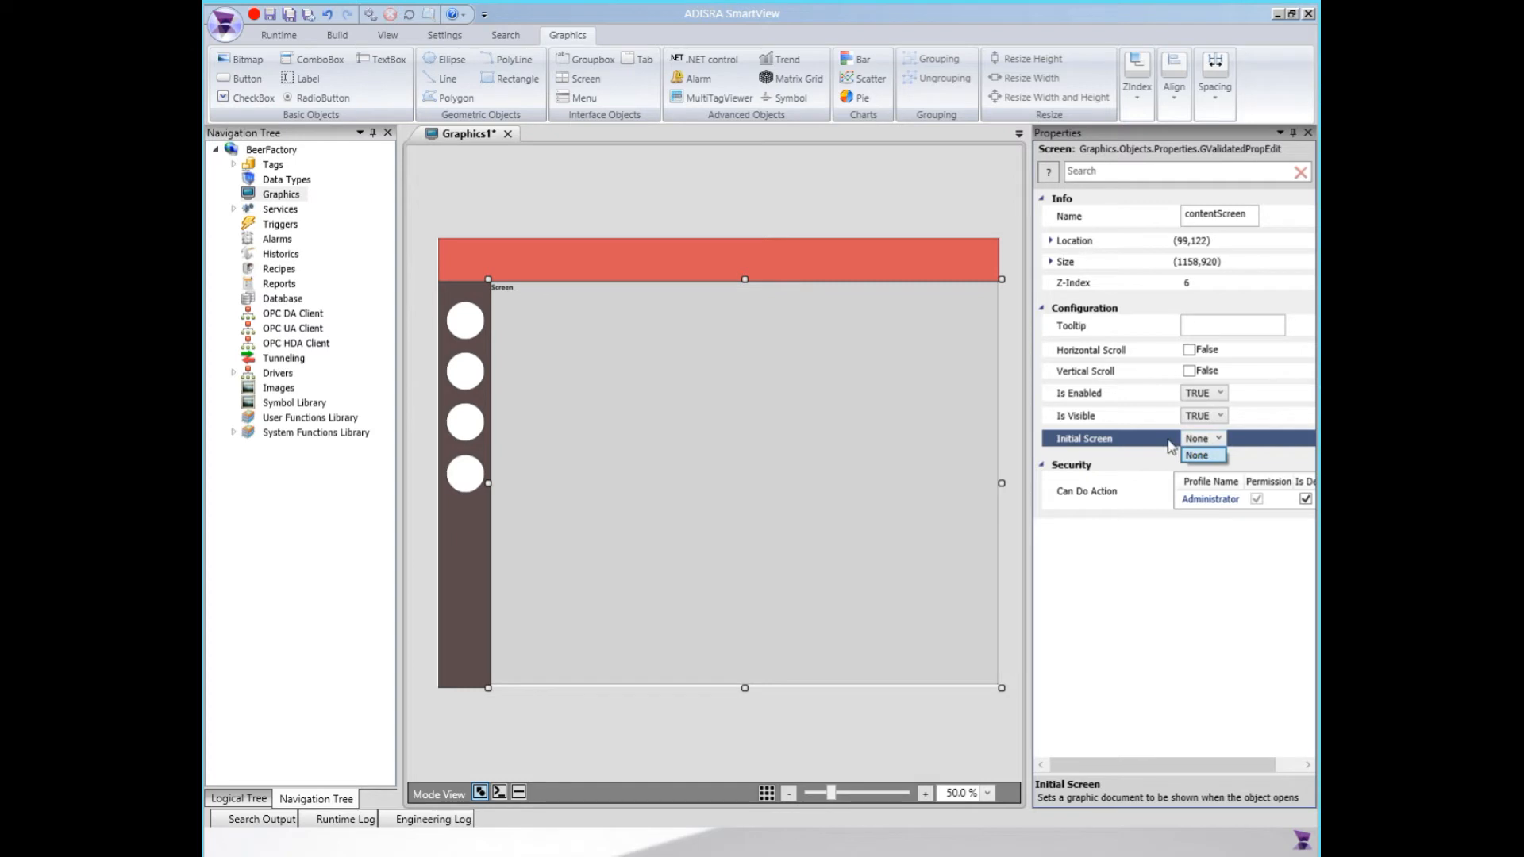
pyautogui.click(1197, 454)
pyautogui.click(458, 321)
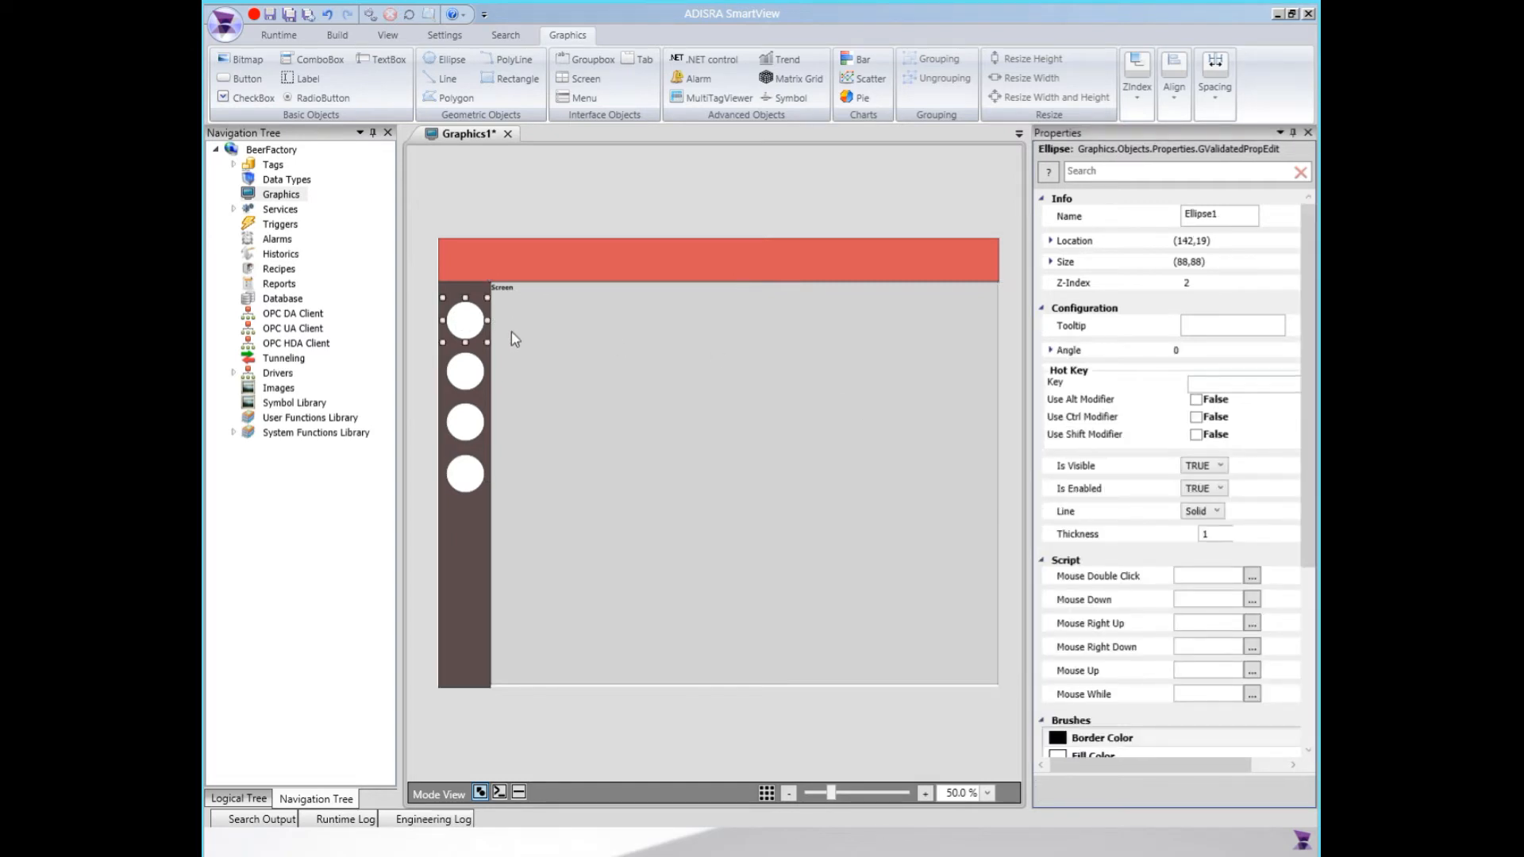
pyautogui.click(670, 370)
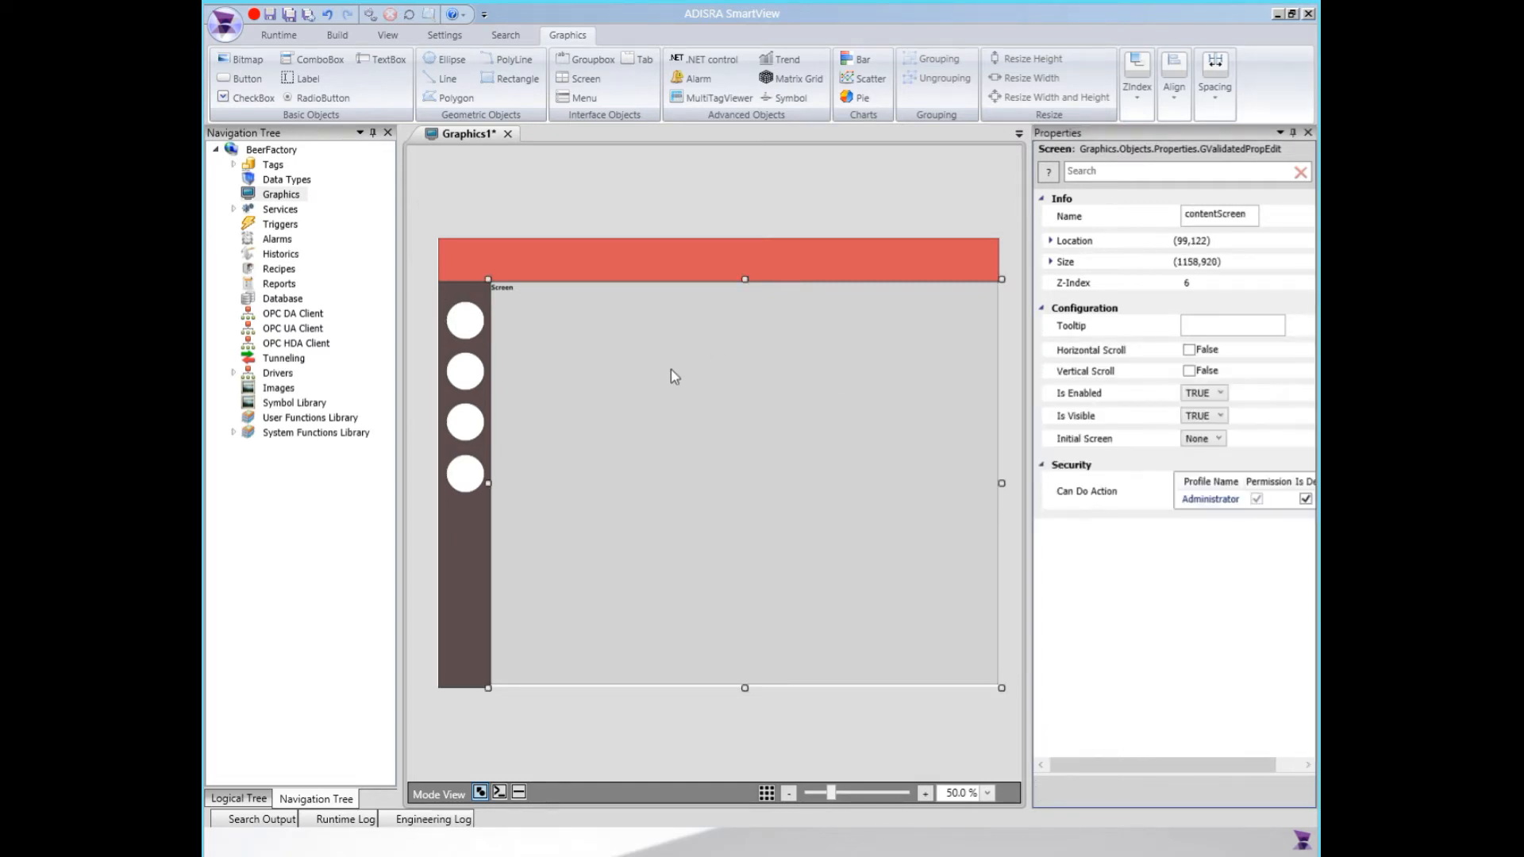
# Step: Create a new graphics document and set its title to Storage
pyautogui.click(470, 325)
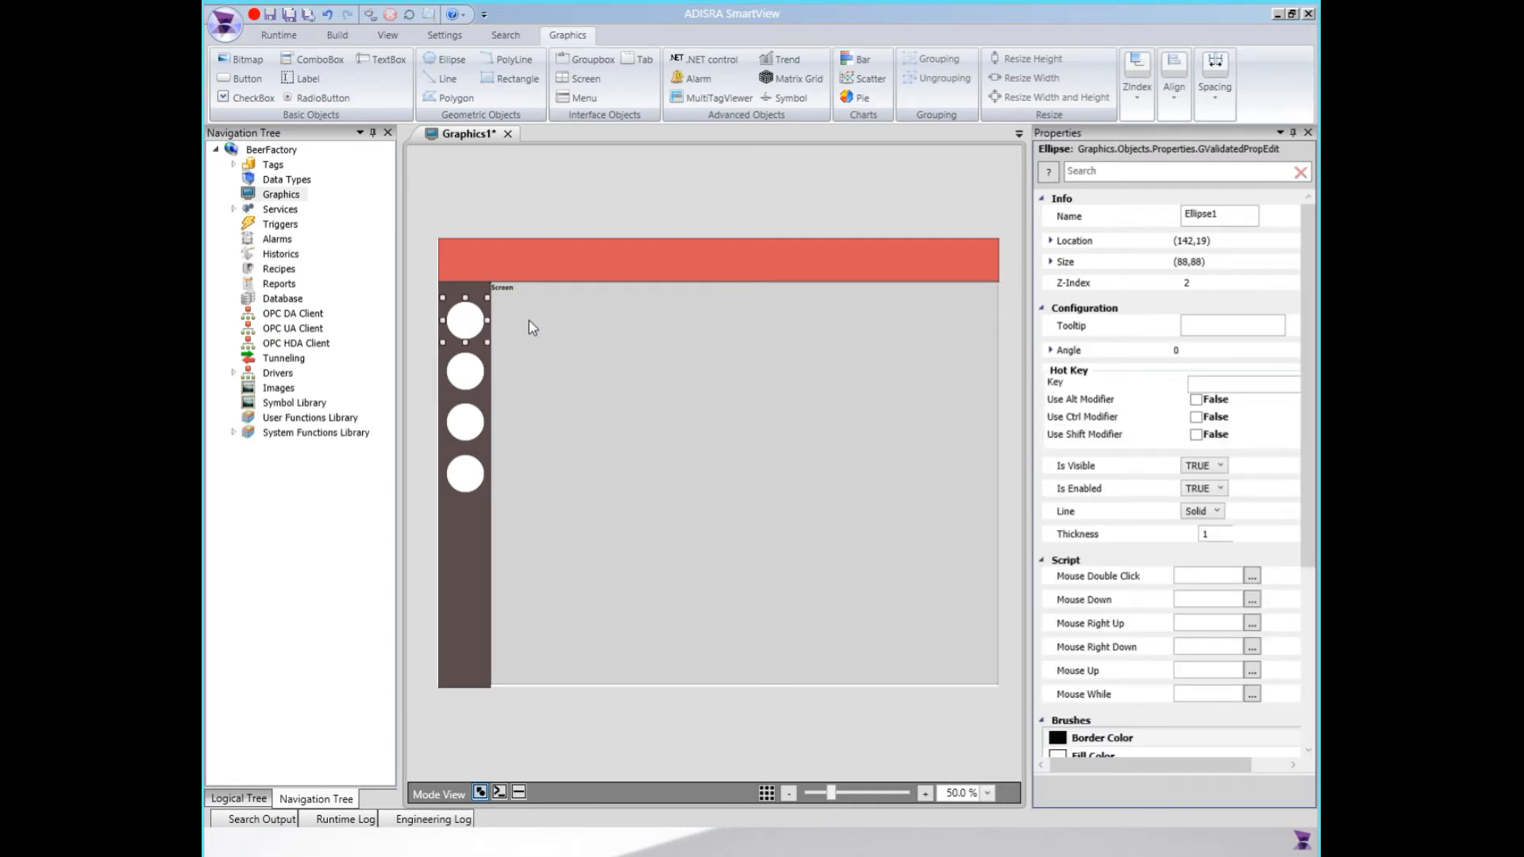
pyautogui.rightClick(272, 196)
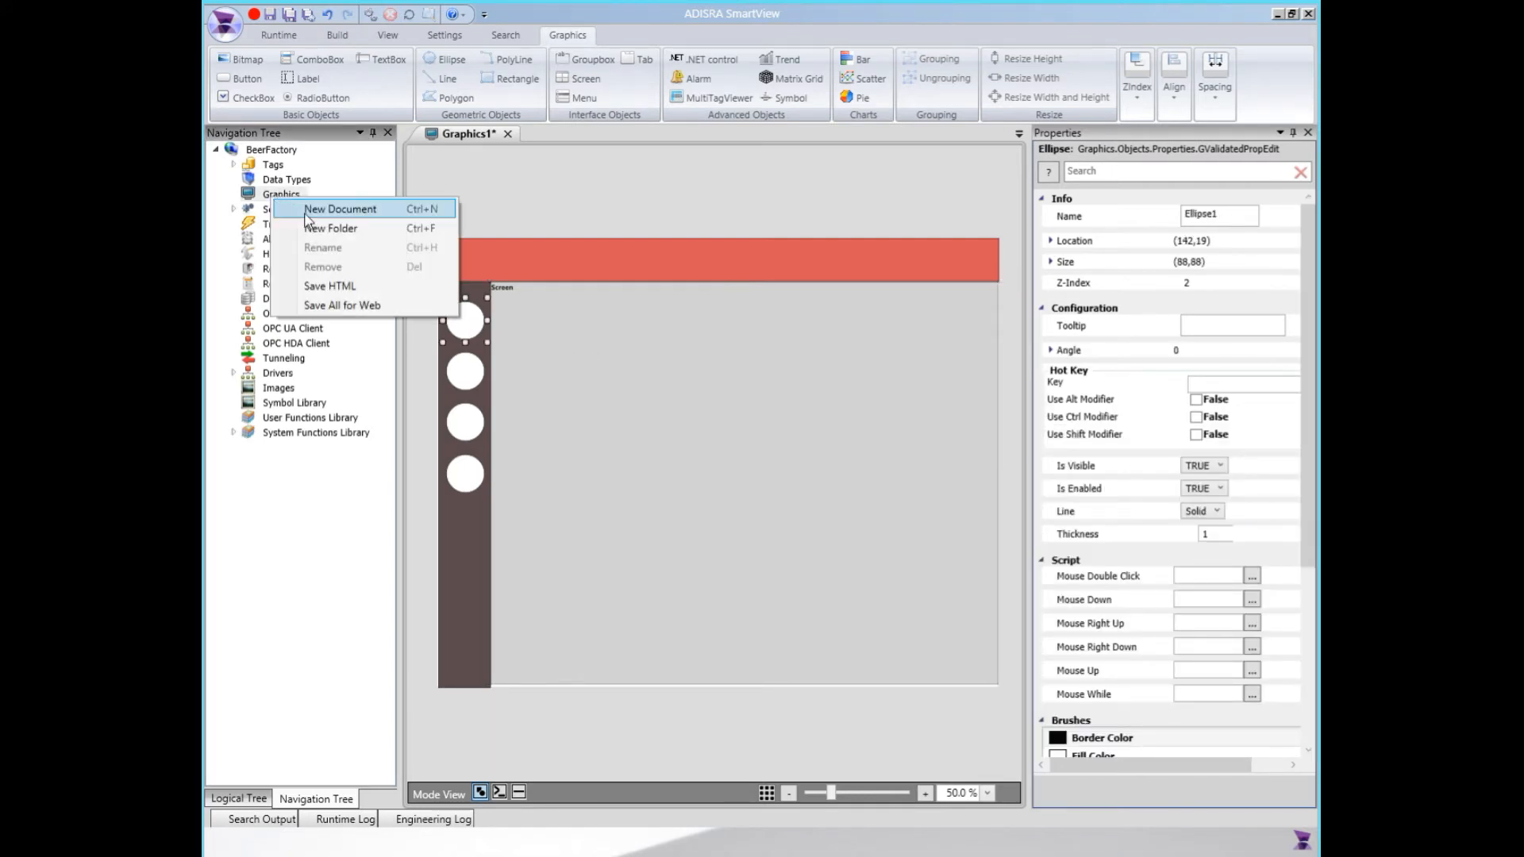
pyautogui.click(340, 209)
pyautogui.click(1225, 213)
pyautogui.doubleClick(1225, 213)
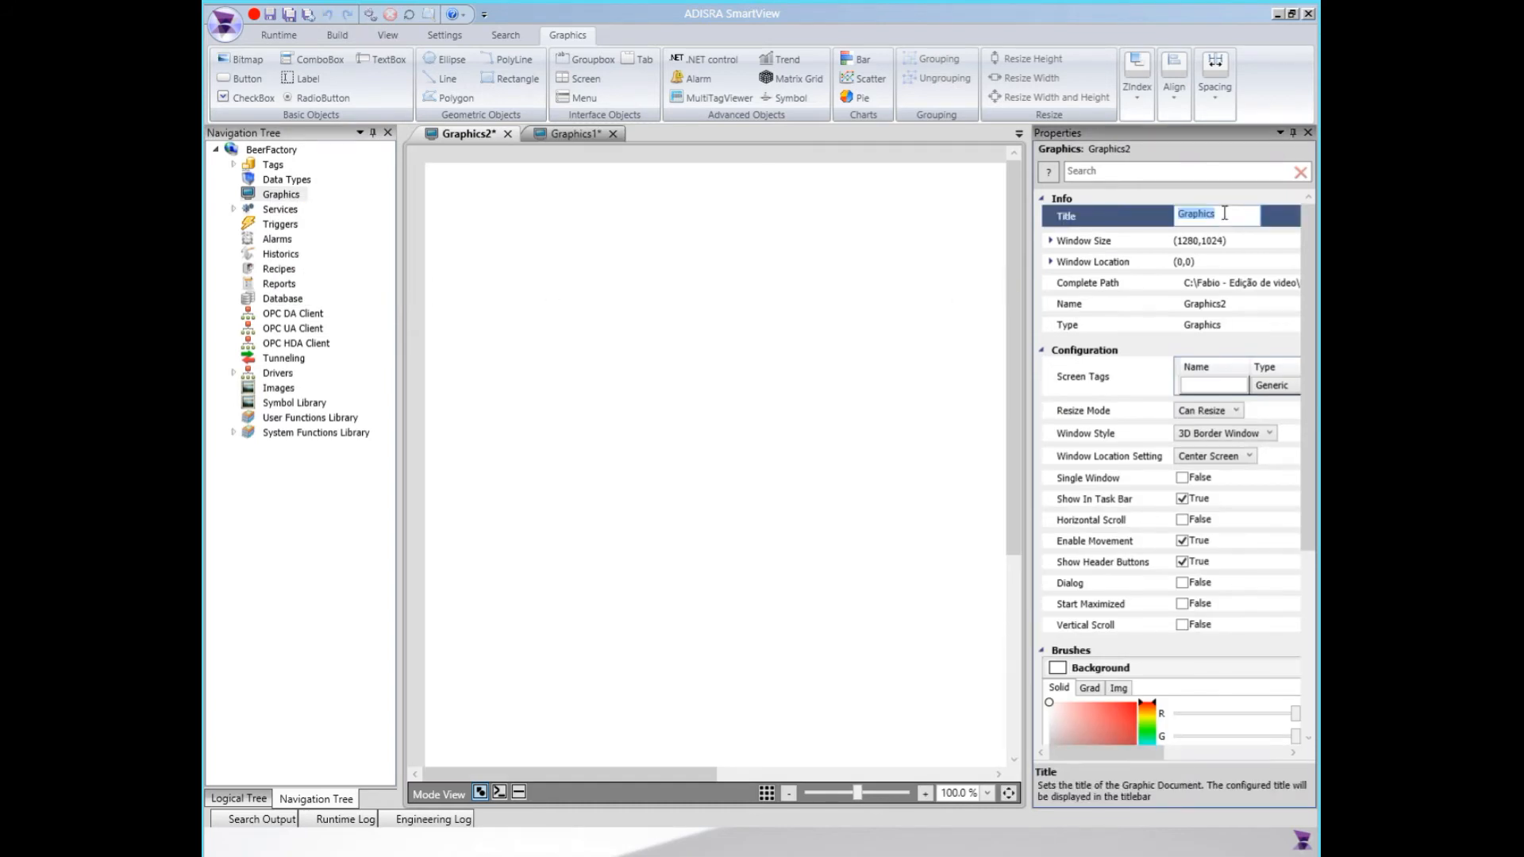
pyautogui.write('Storage')
# Step: Set the Storage document's window width to 1158, copying it from the width of the contentScreen object
pyautogui.click(571, 133)
pyautogui.click(643, 300)
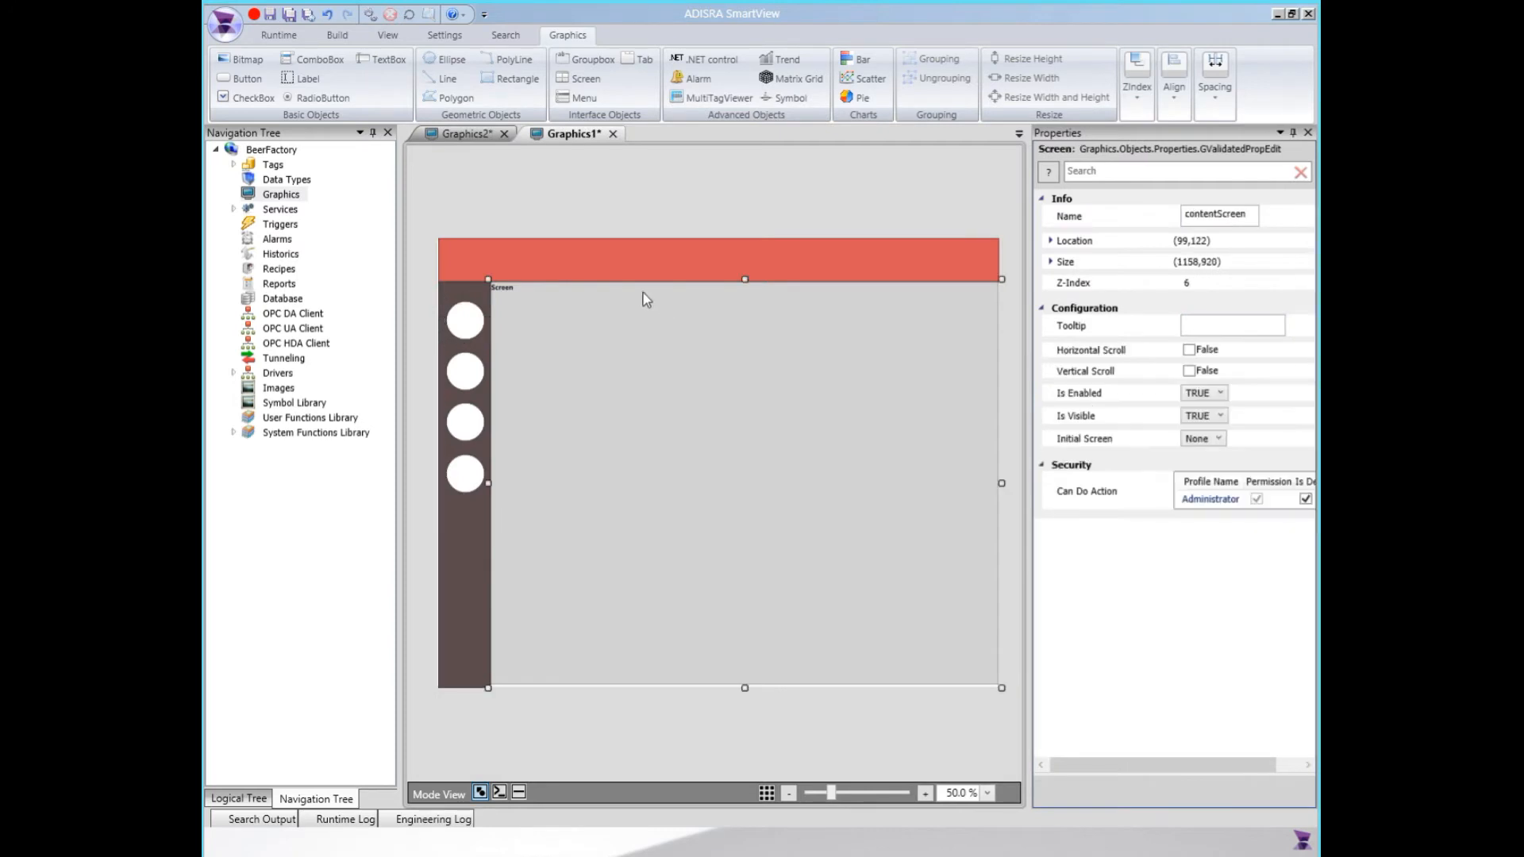
pyautogui.doubleClick(1177, 263)
pyautogui.click(1115, 284)
pyautogui.hotkey('ctrl', 'c')
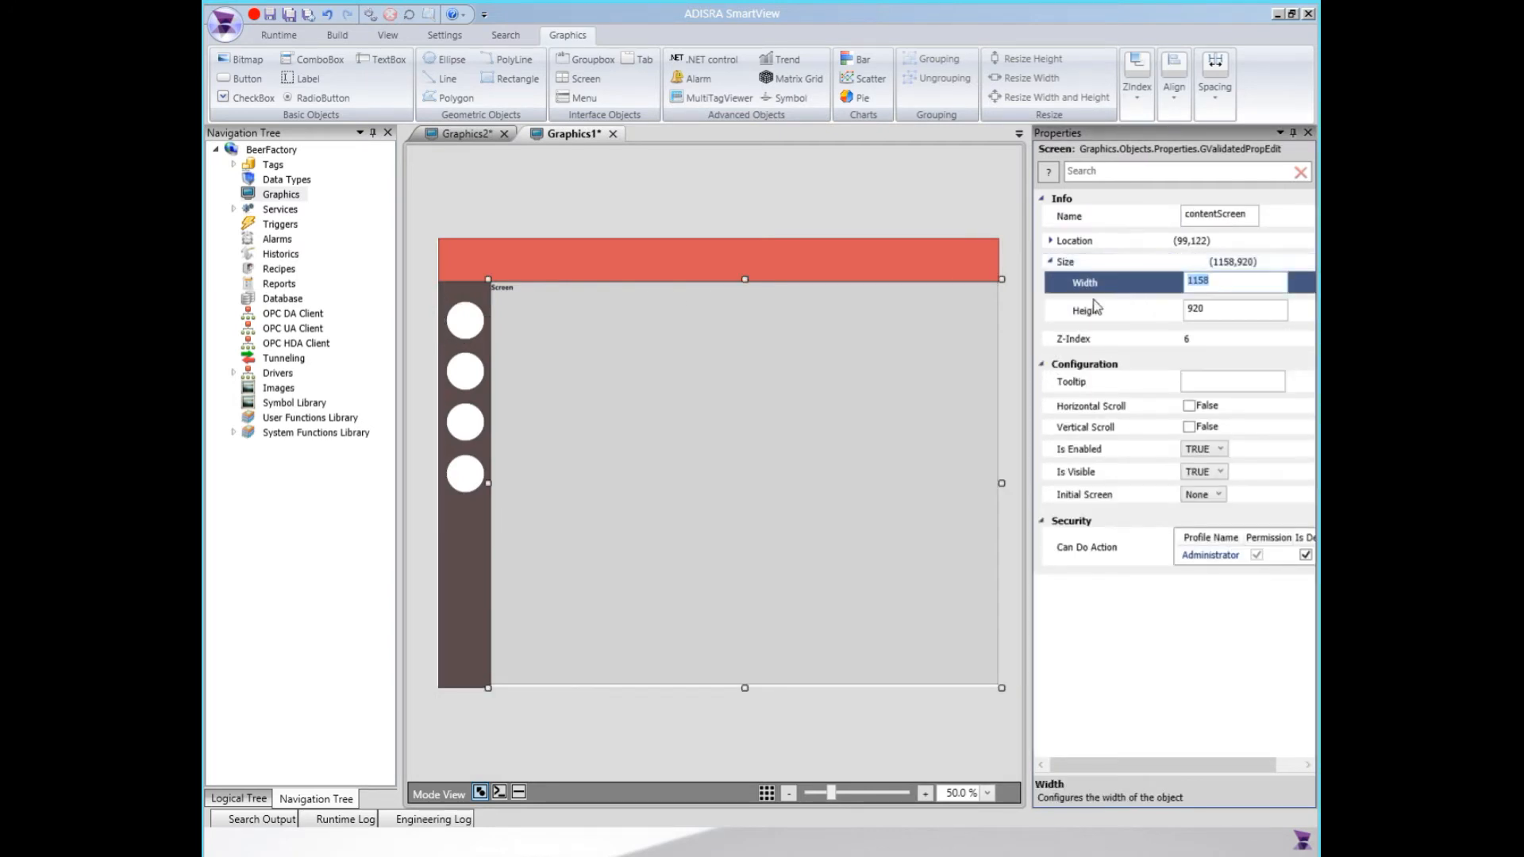
pyautogui.click(465, 135)
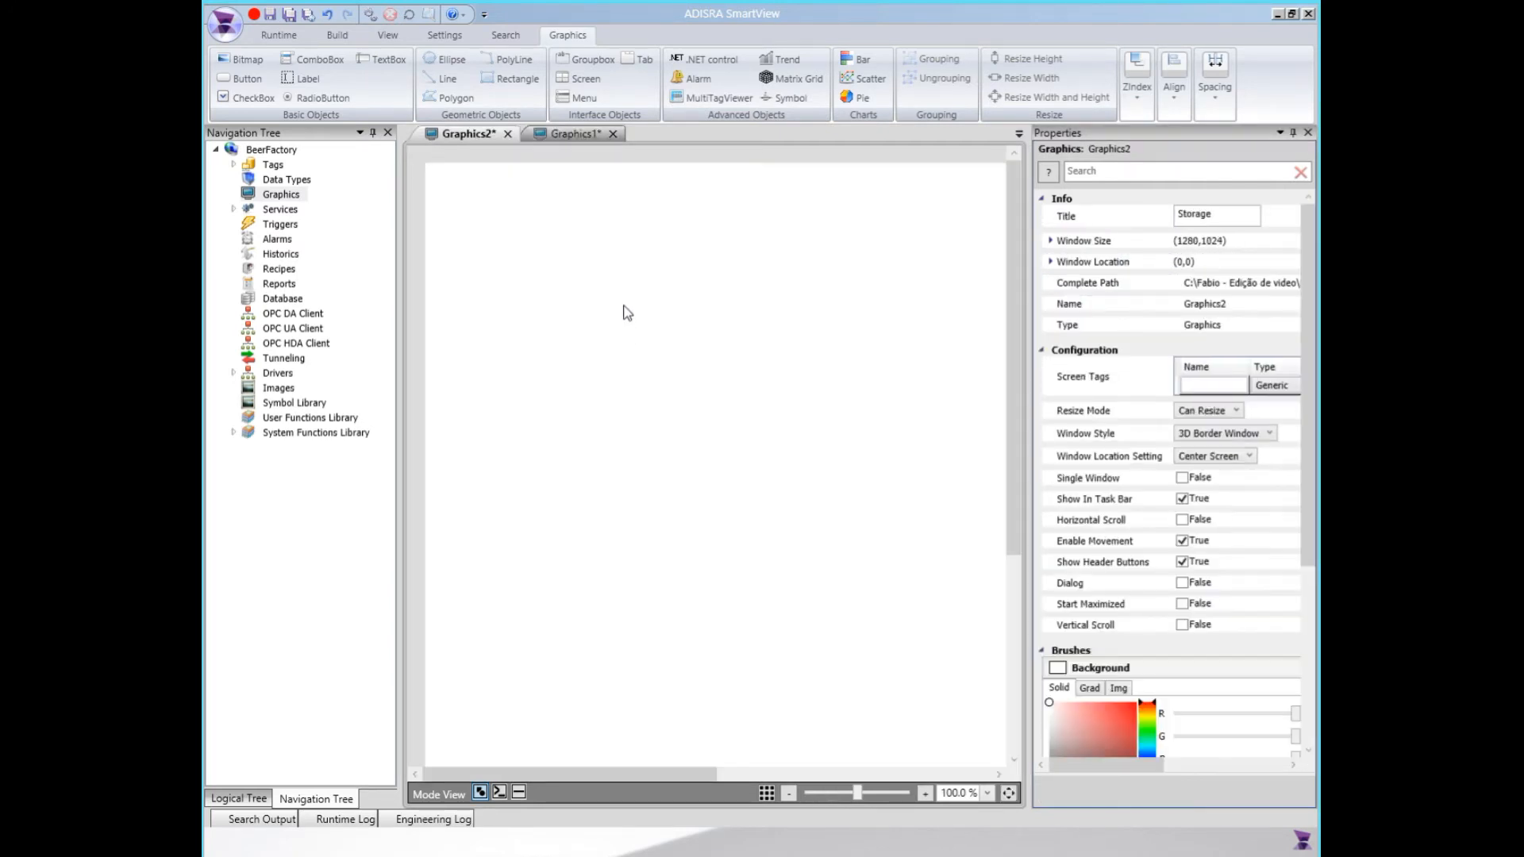
pyautogui.click(1050, 240)
pyautogui.doubleClick(1202, 260)
pyautogui.hotkey('ctrl', 'v')
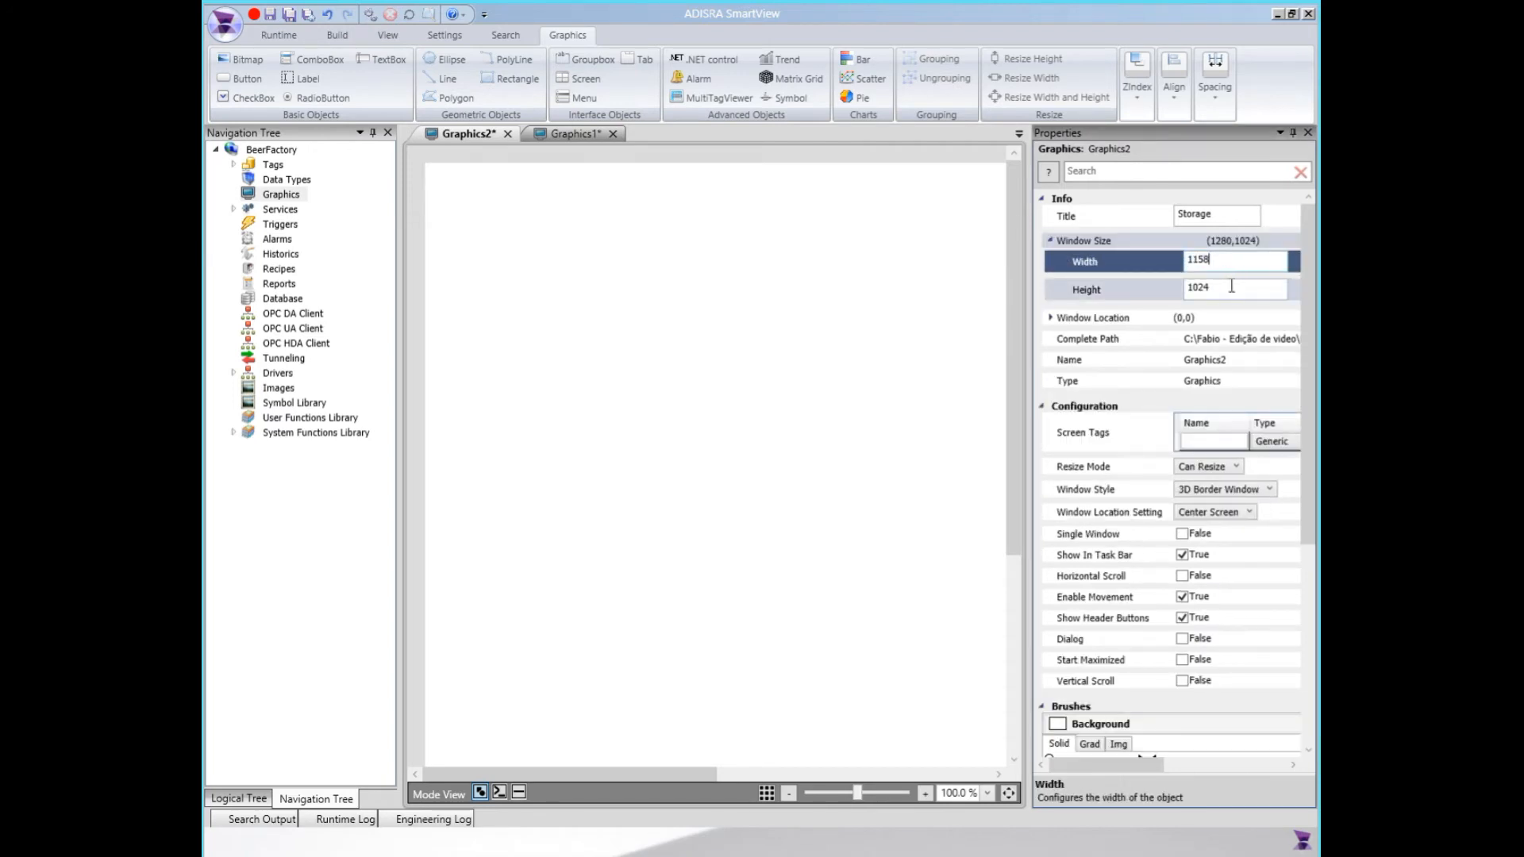
# Step: Set the Storage document's window height to 920, matching the contentScreen object
pyautogui.click(573, 137)
pyautogui.click(467, 138)
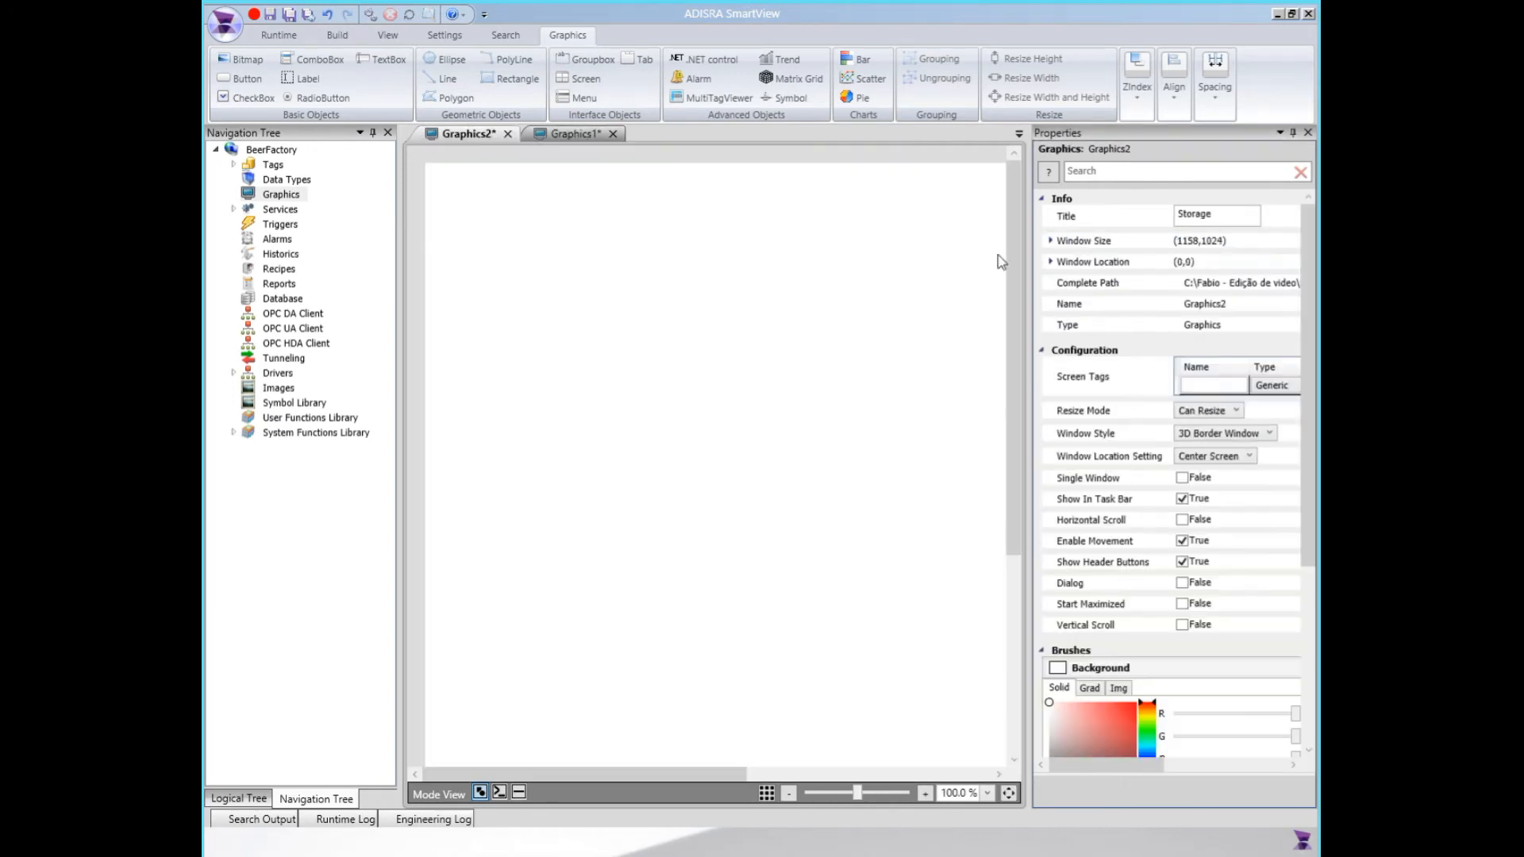
pyautogui.click(1050, 241)
pyautogui.doubleClick(1189, 288)
pyautogui.write('920')
pyautogui.press('Tab')
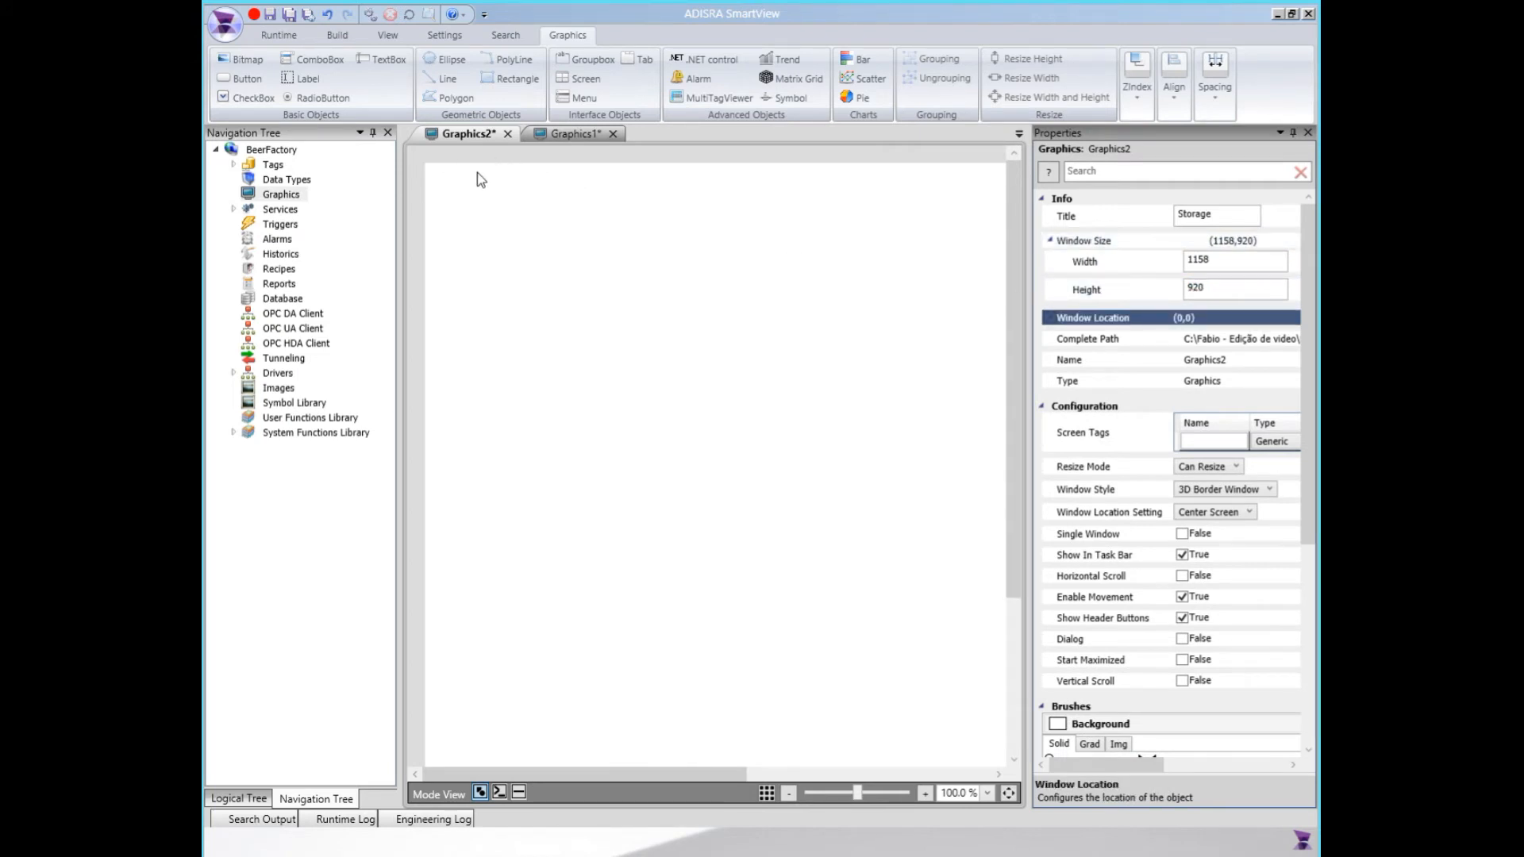
# Step: Insert a label about 342 by 61 in the canvas's upper-left corner, with font size 36 and the text Storage
pyautogui.click(301, 79)
pyautogui.moveTo(433, 166); pyautogui.dragTo(738, 226)
pyautogui.click(1277, 403)
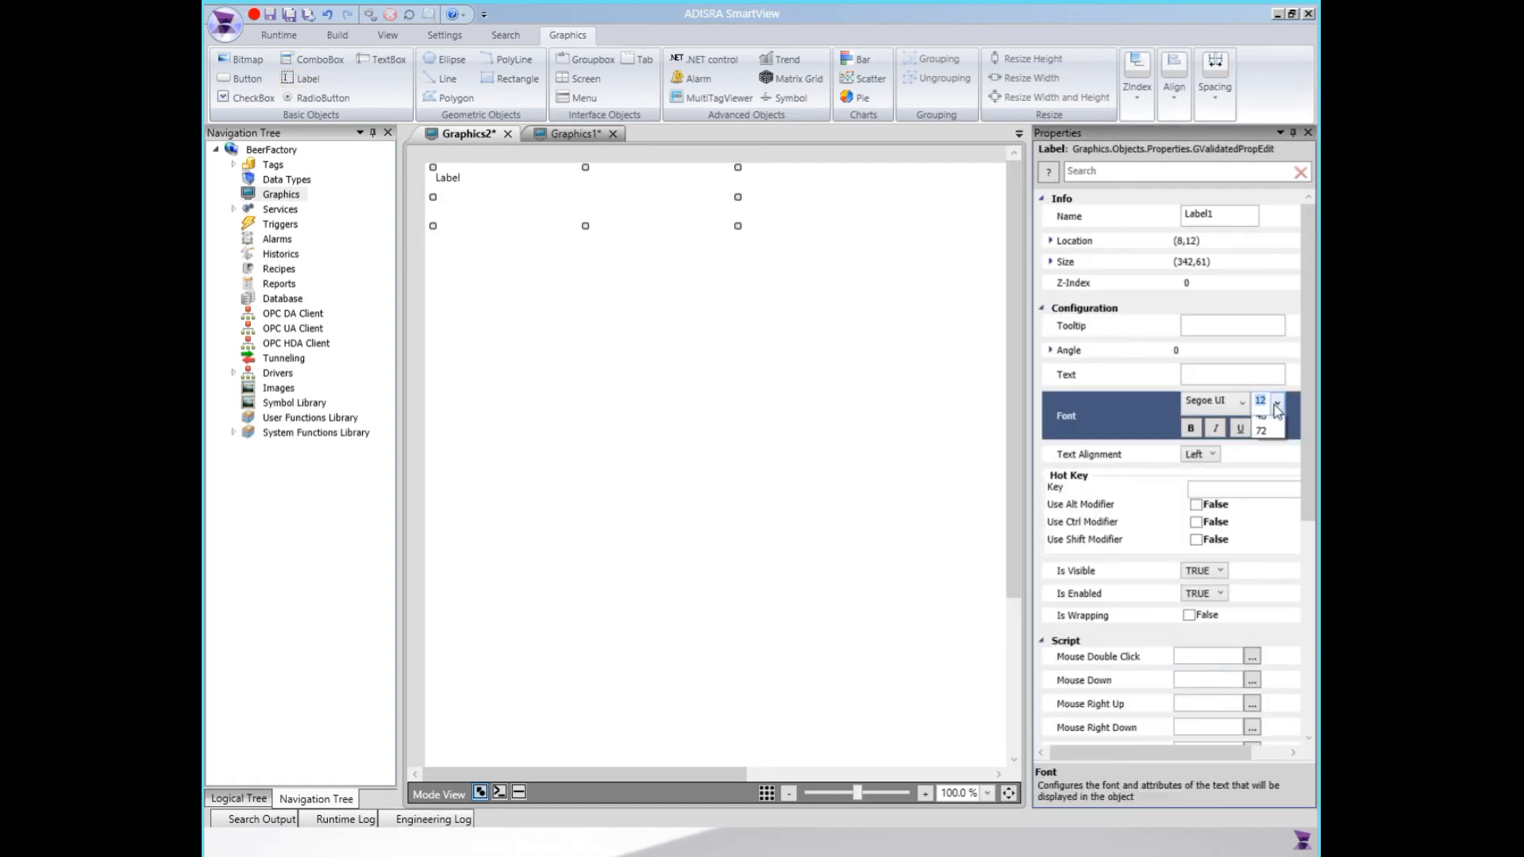
pyautogui.click(1266, 624)
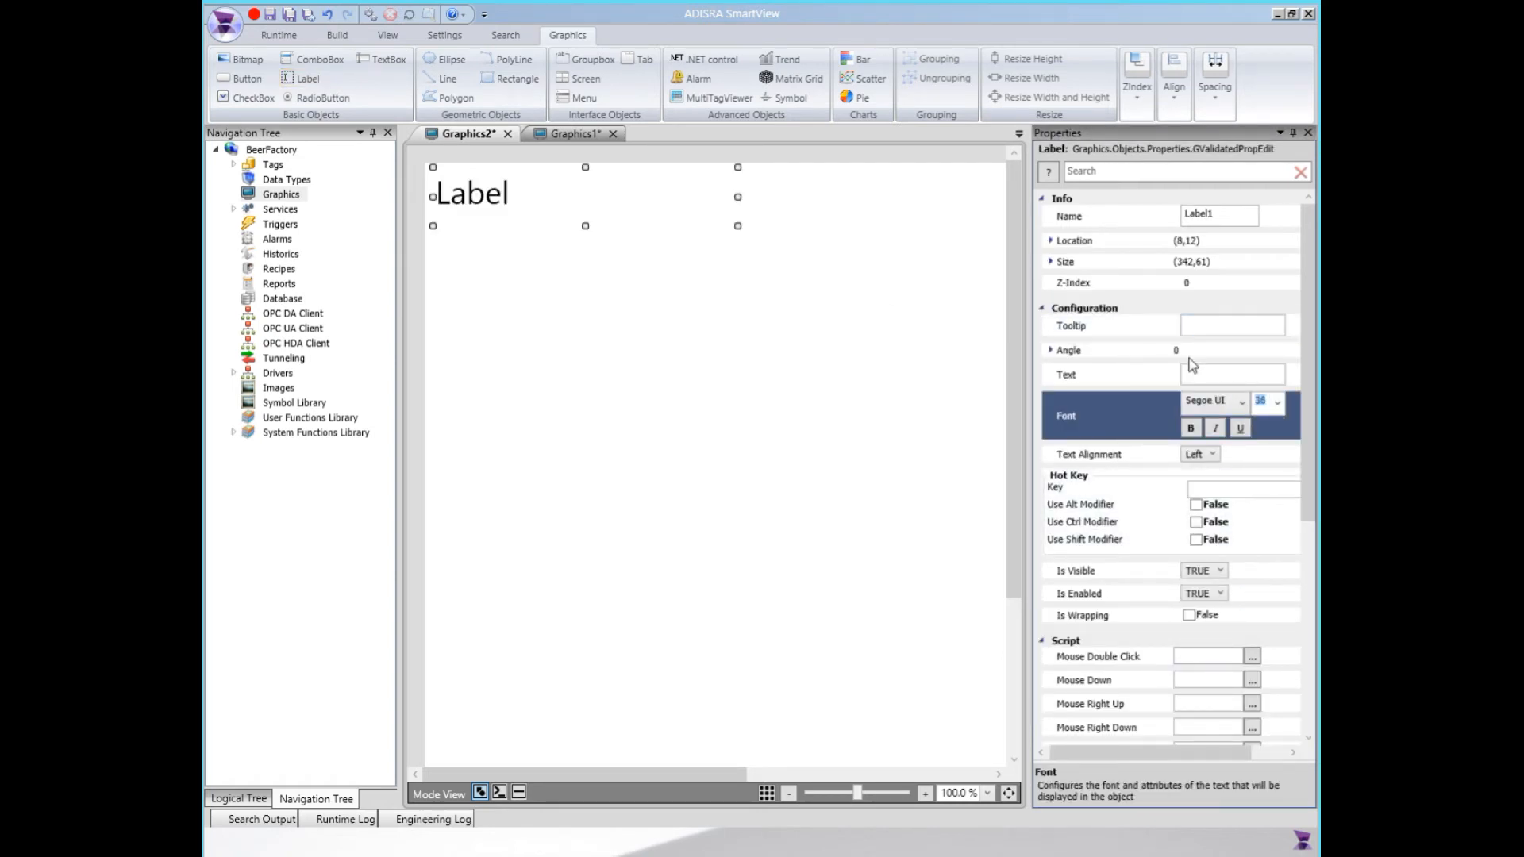
pyautogui.click(1246, 374)
pyautogui.write('Storag')
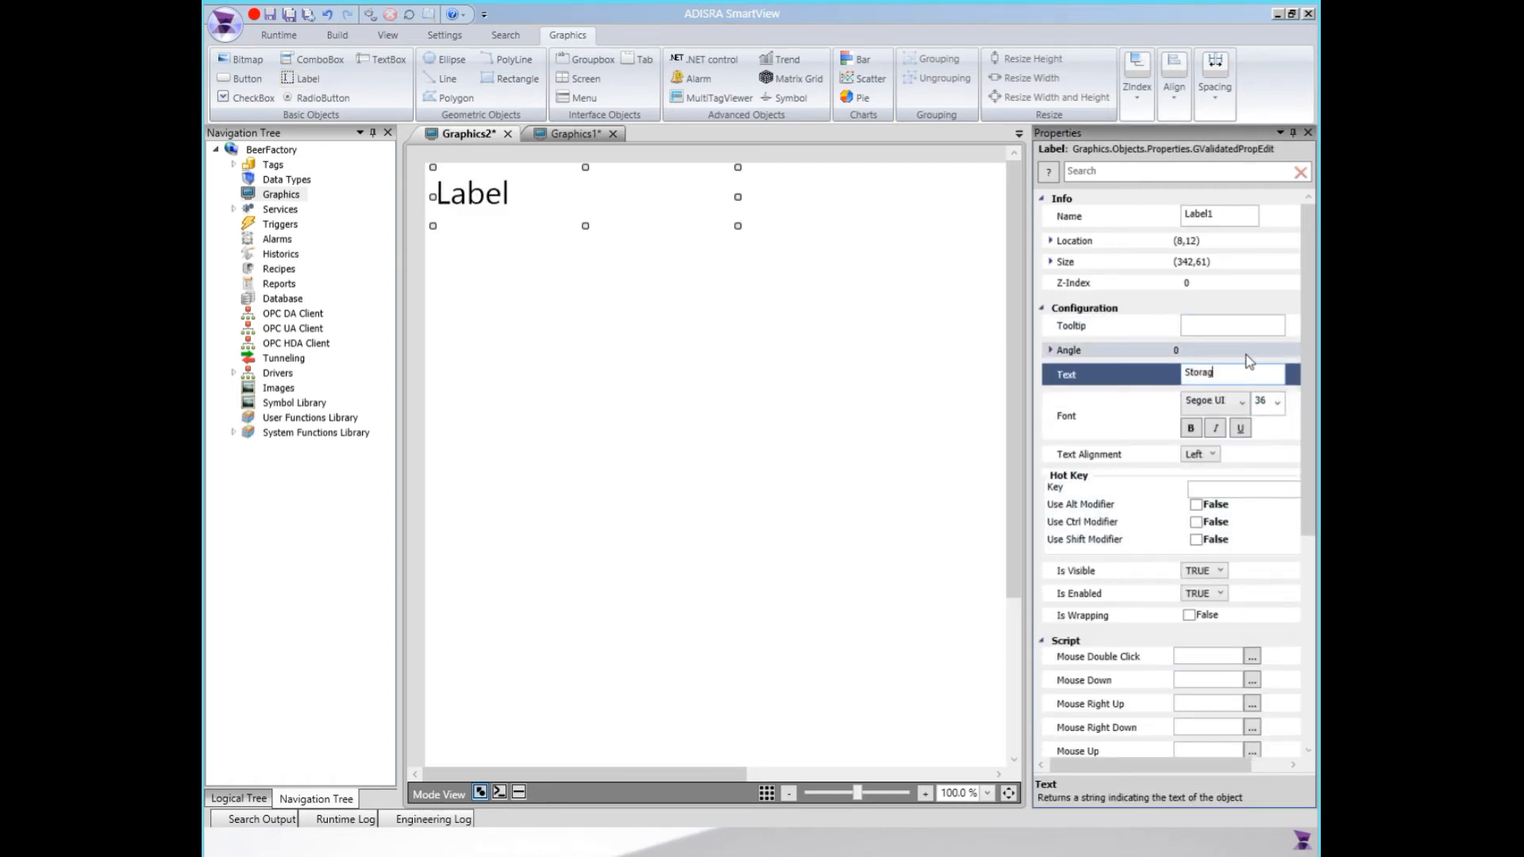
pyautogui.write('e')
pyautogui.press('Tab')
# Step: Save the graphics document as Storage in the project's Graphics folder
pyautogui.hotkey('ctrl', 's')
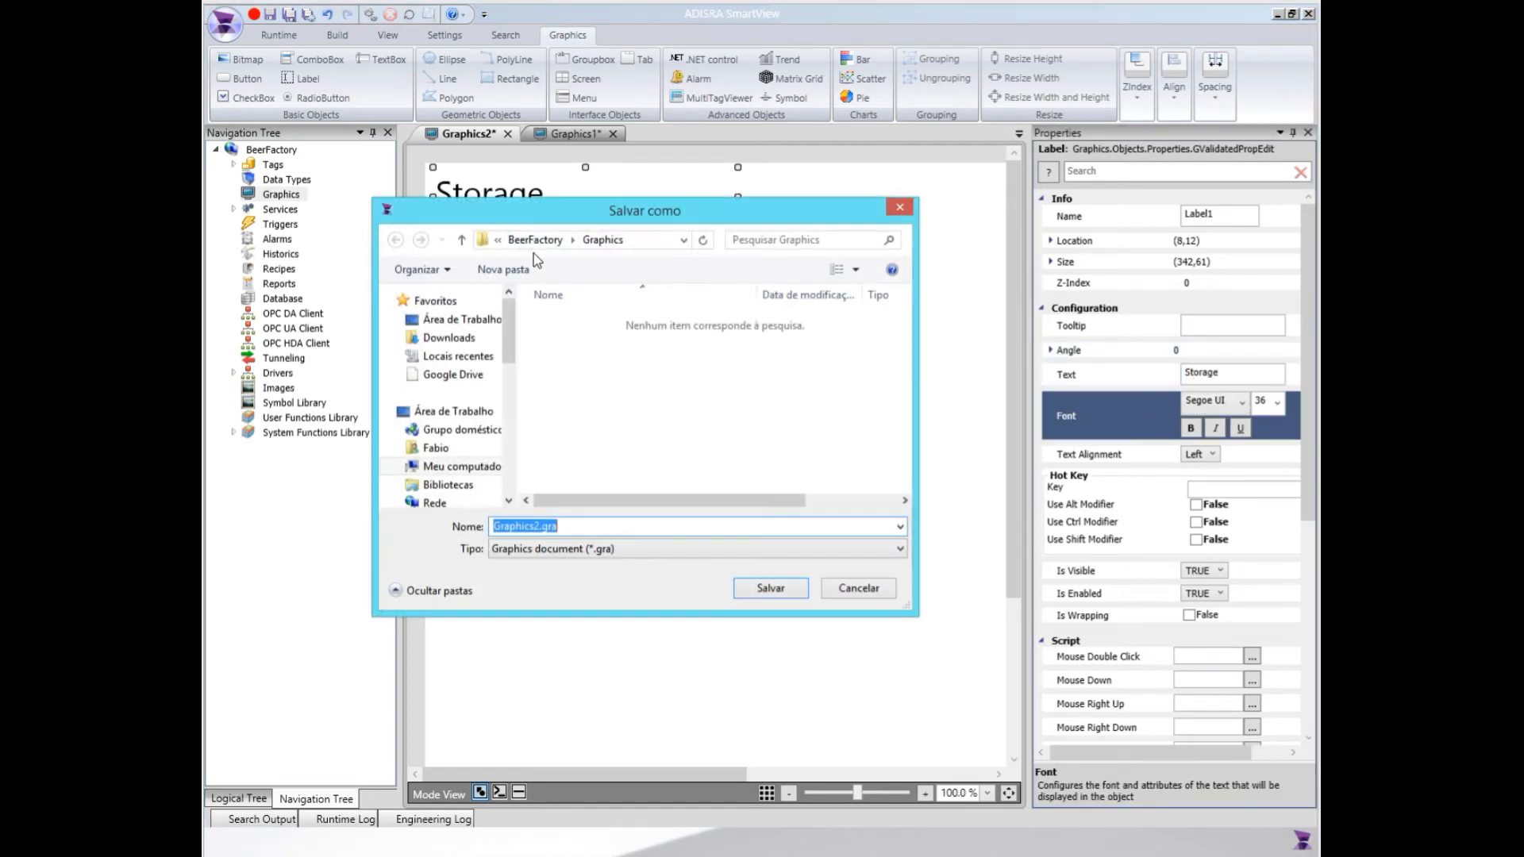
pyautogui.write('Storage')
pyautogui.click(742, 586)
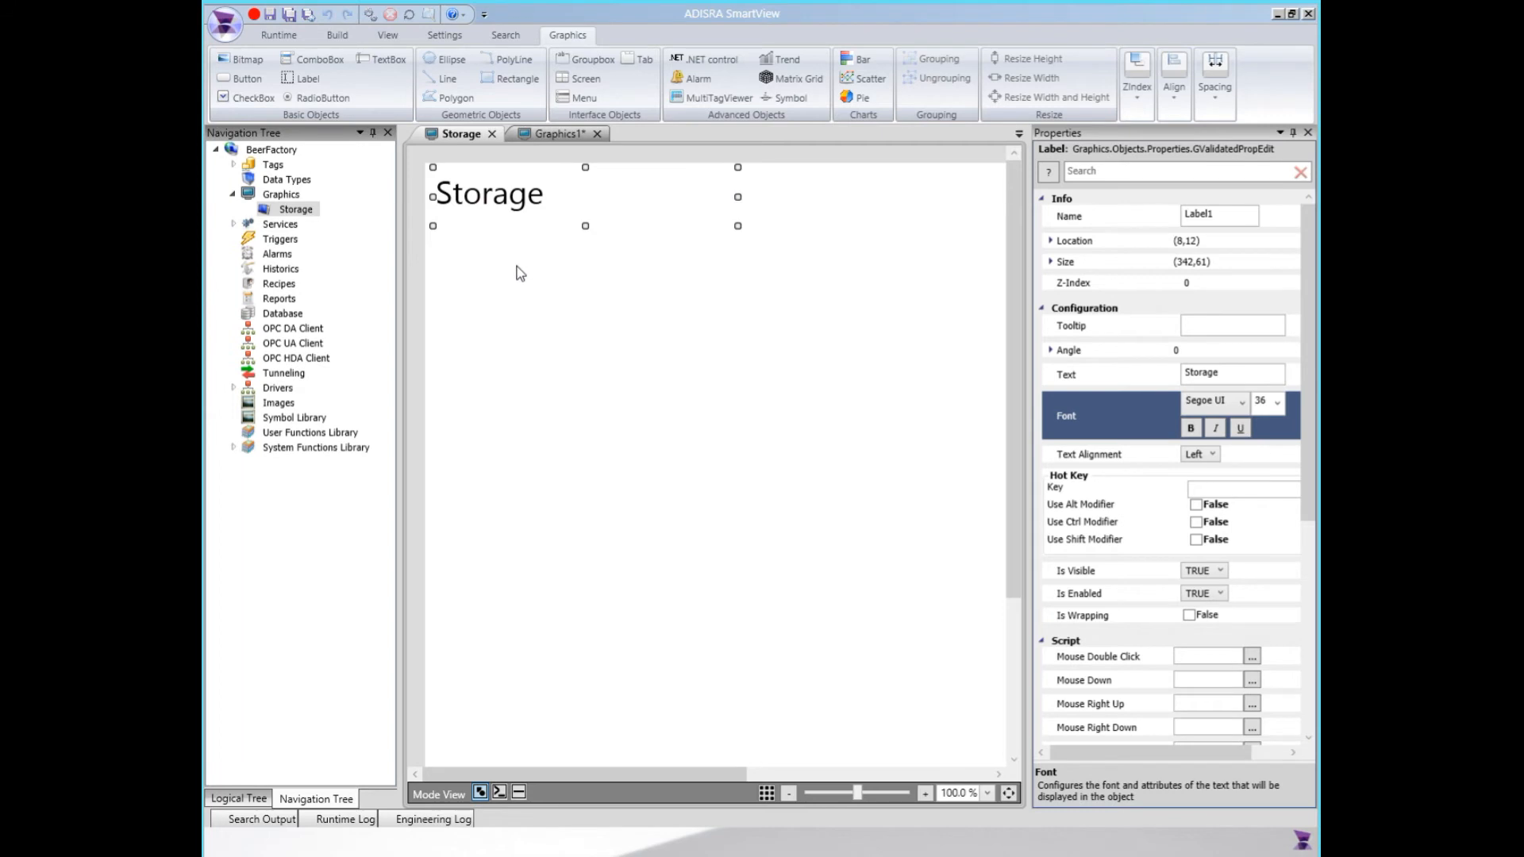
# Step: Save a copy of the Storage graphic as Process
pyautogui.click(278, 35)
pyautogui.click(224, 24)
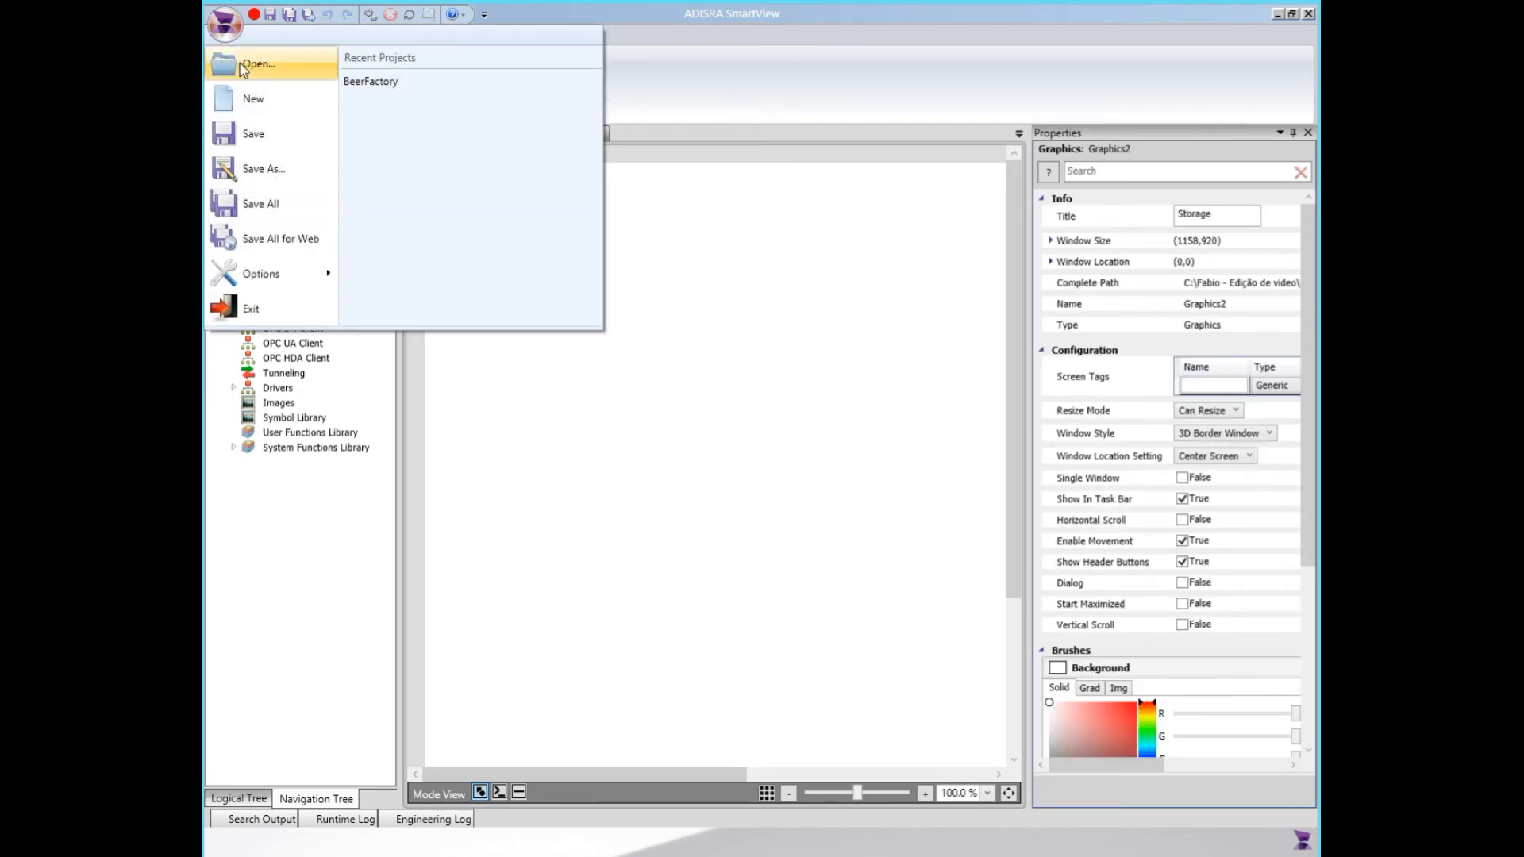
pyautogui.click(262, 163)
pyautogui.write('Proces')
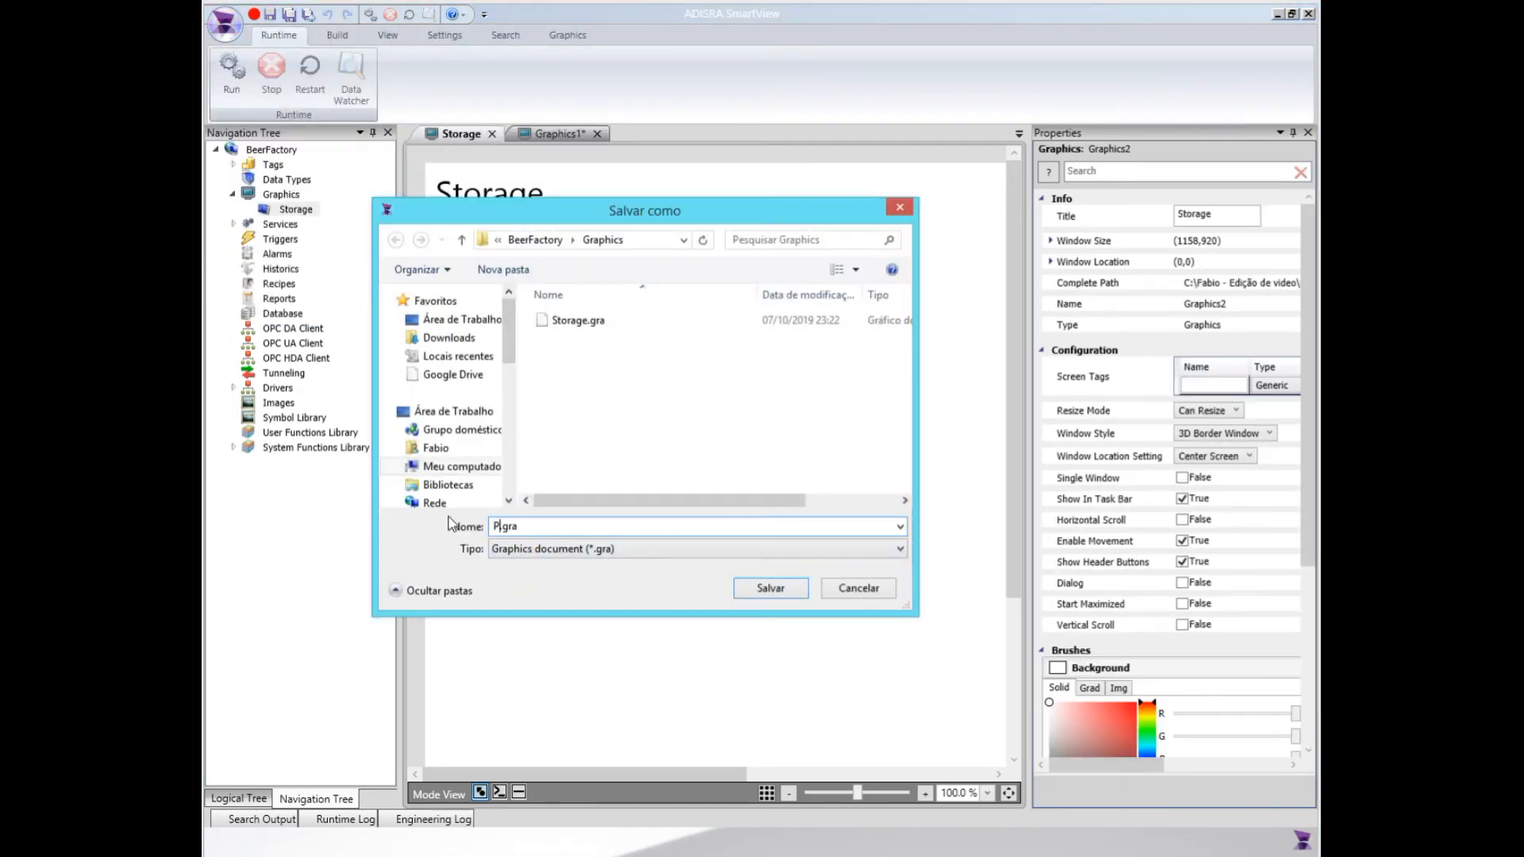
pyautogui.write('s')
pyautogui.click(758, 588)
# Step: Save another copy of the graphic as Recipes
pyautogui.click(225, 26)
pyautogui.click(262, 168)
pyautogui.write('Recipes')
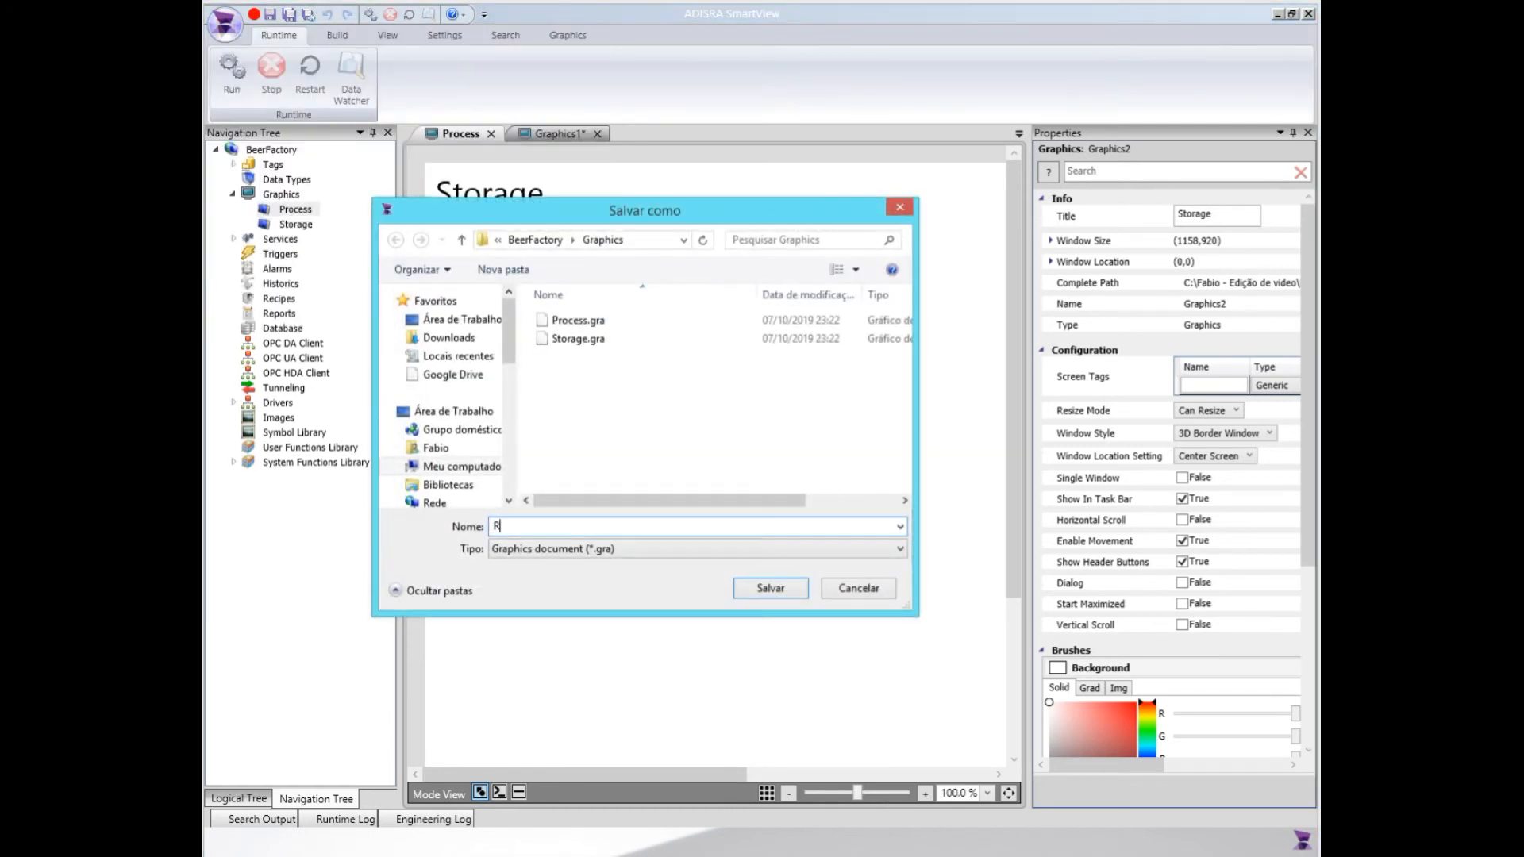
pyautogui.press('Return')
# Step: Save another copy of the graphic as Alarms
pyautogui.click(225, 27)
pyautogui.click(302, 168)
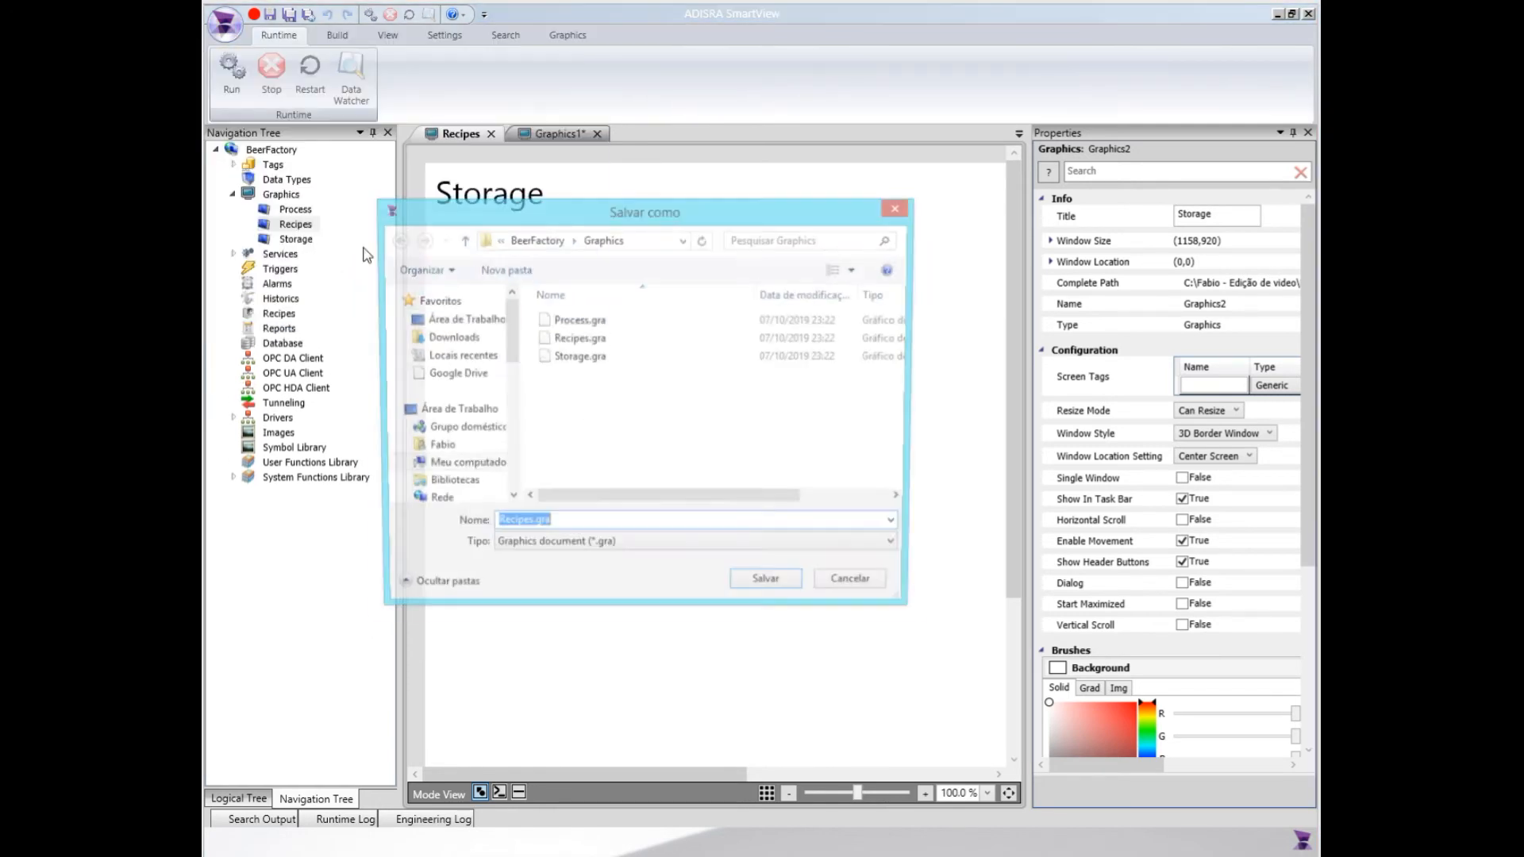
pyautogui.write('Alarms')
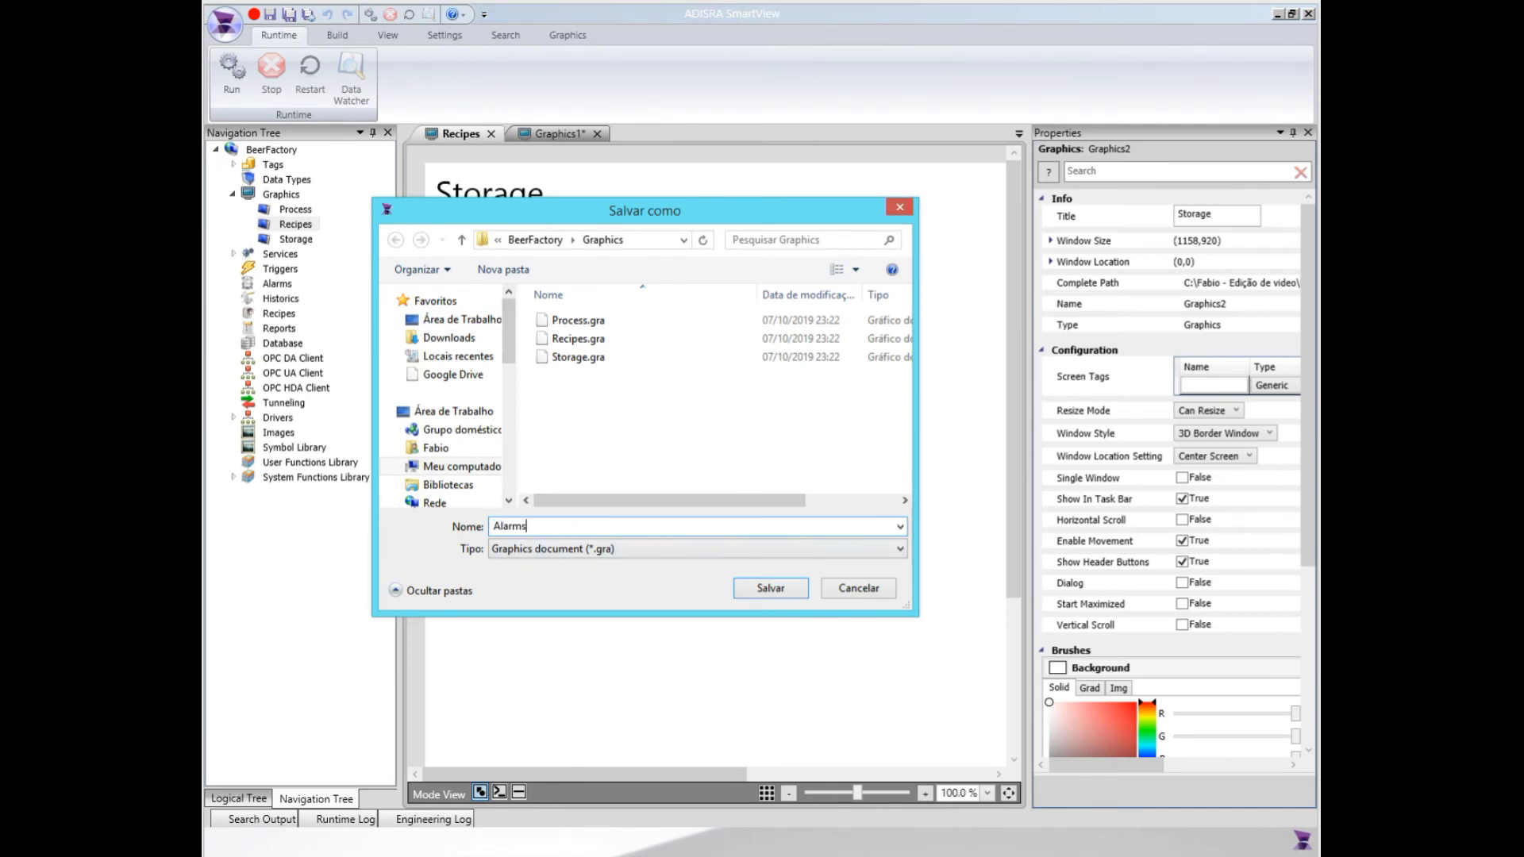
pyautogui.press('Return')
# Step: Set both the title and the label text of the Alarms graphic to Alarms and save it
pyautogui.click(1190, 222)
pyautogui.write('Alarms')
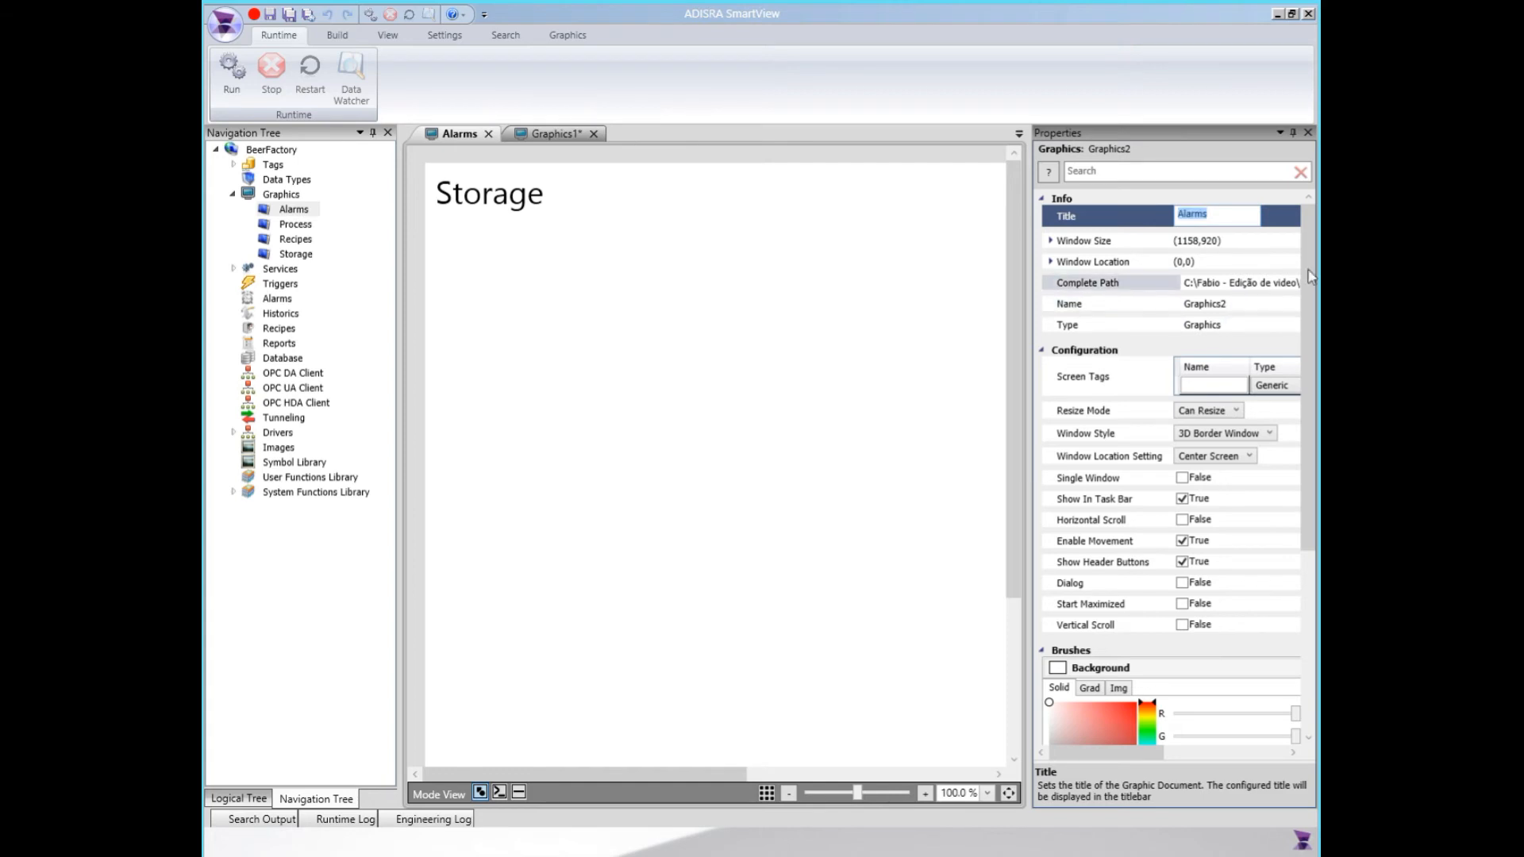
pyautogui.click(529, 190)
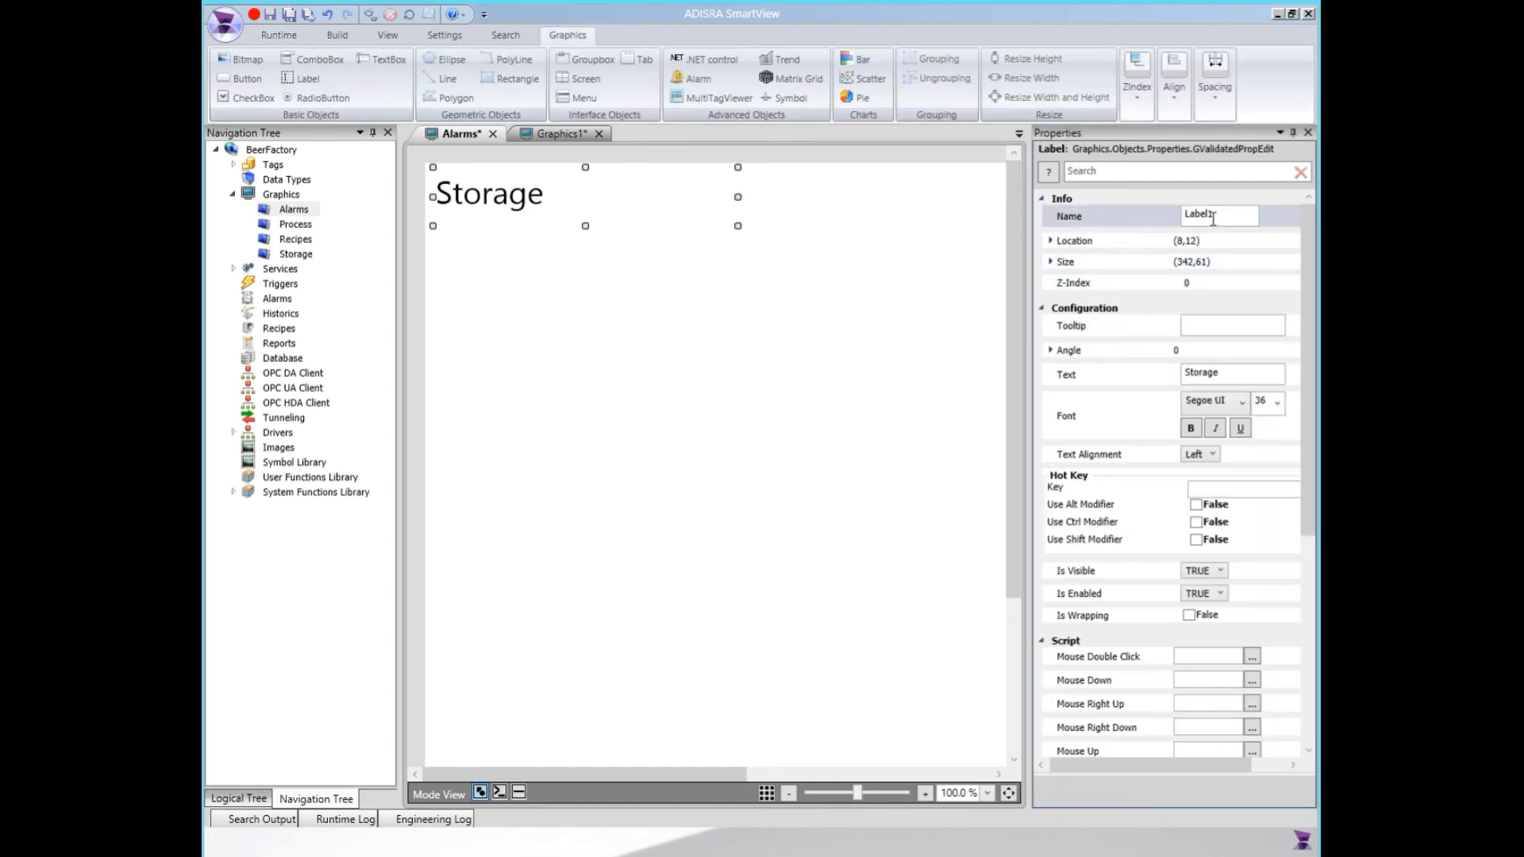
pyautogui.moveTo(1222, 372); pyautogui.dragTo(984, 350)
pyautogui.write('Alarms')
pyautogui.click(629, 265)
pyautogui.hotkey('ctrl', 's')
# Step: Open the Process graphic and change its label text to Process
pyautogui.doubleClick(296, 225)
pyautogui.click(483, 208)
pyautogui.doubleClick(1196, 376)
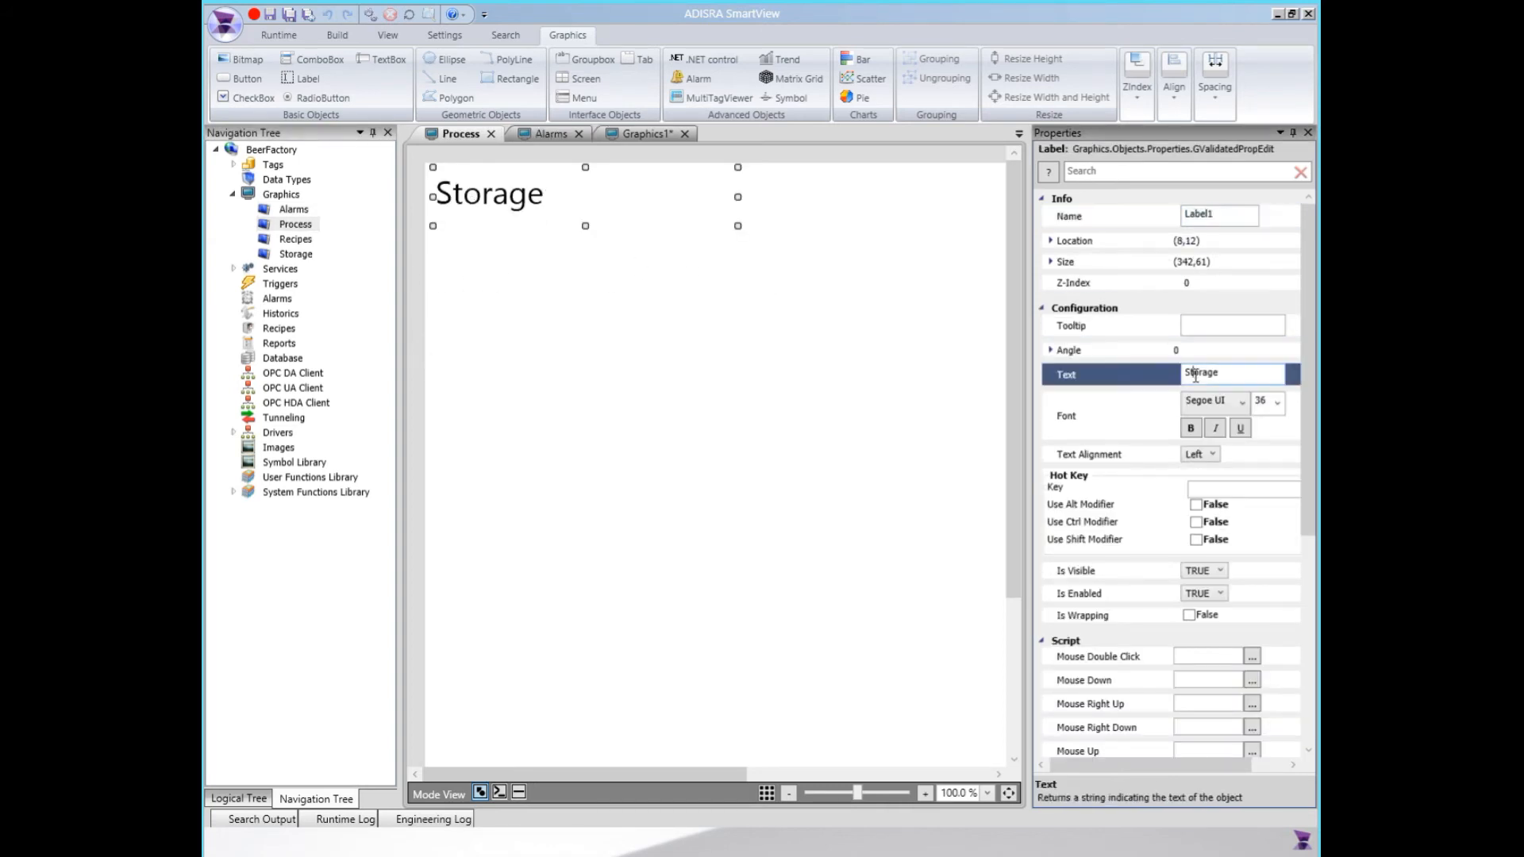
pyautogui.write('Process')
pyautogui.click(521, 325)
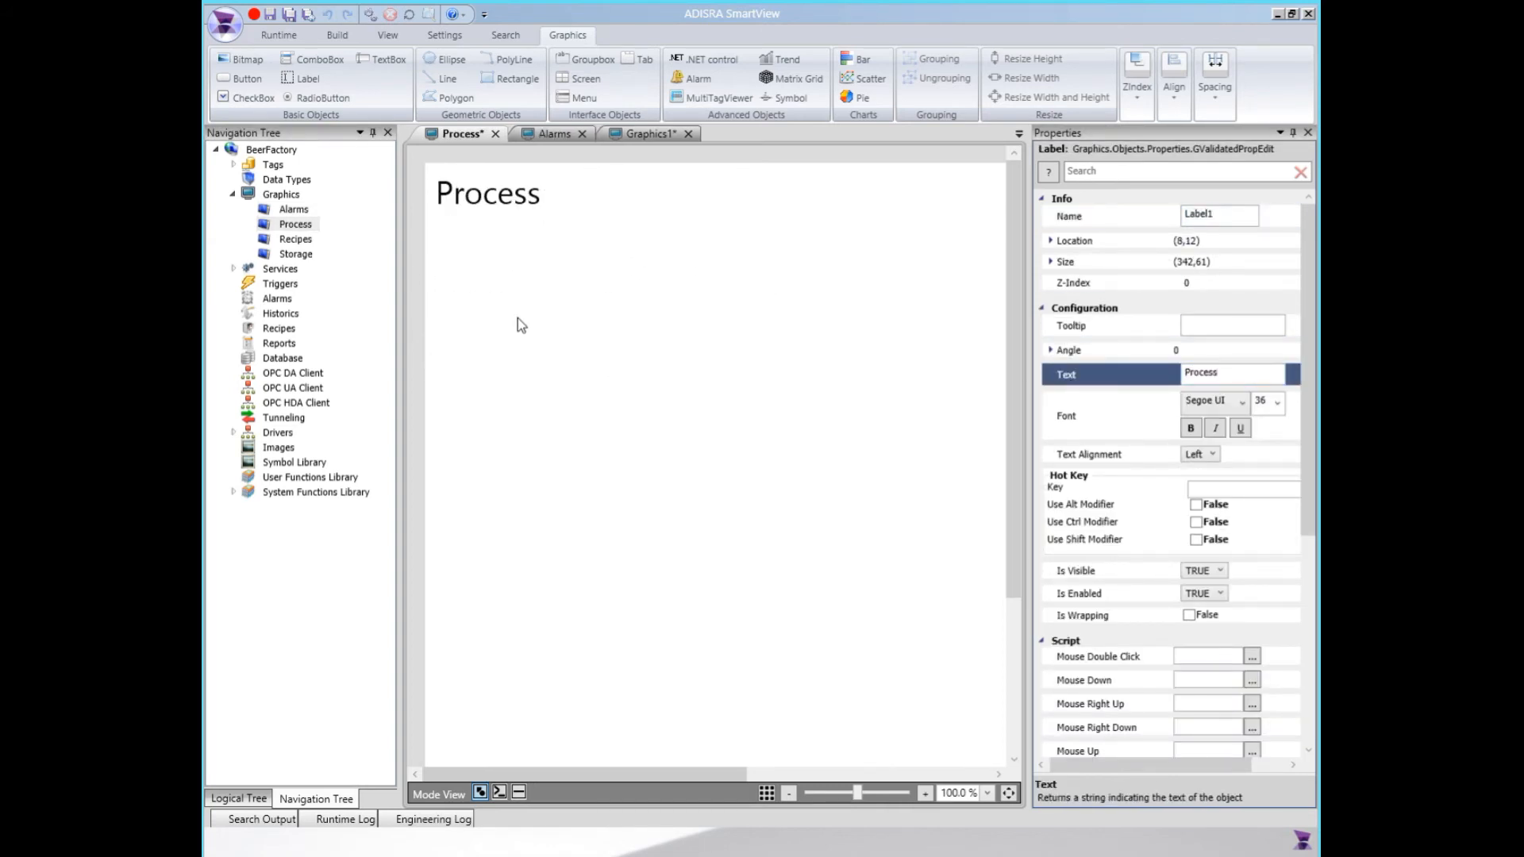
# Step: Open the Recipes graphic and change its label text to Recipes
pyautogui.doubleClick(294, 240)
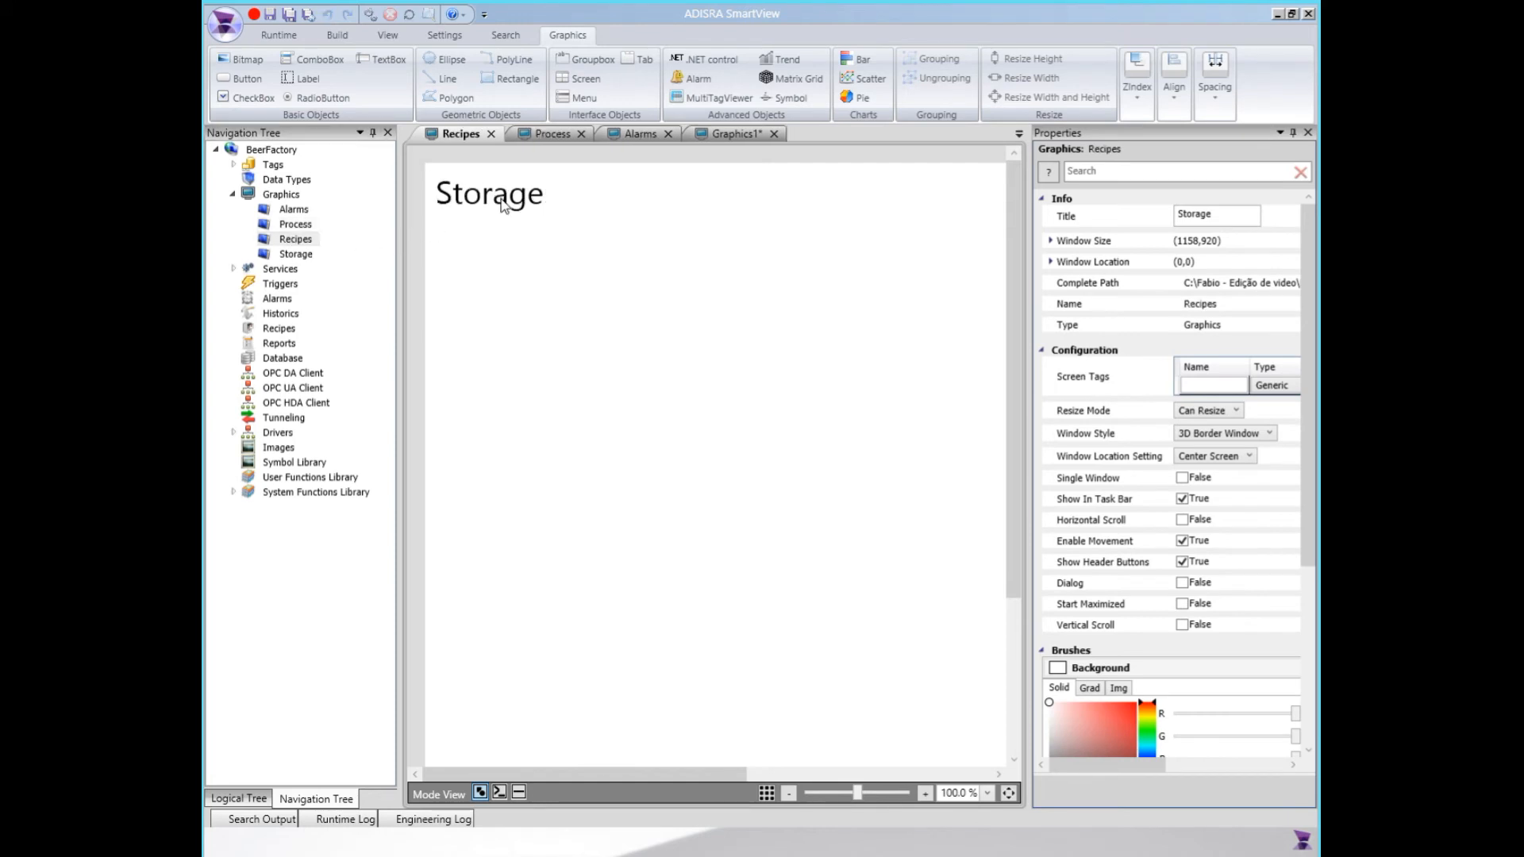
pyautogui.click(487, 205)
pyautogui.doubleClick(1196, 374)
pyautogui.write('Recipes')
pyautogui.click(764, 380)
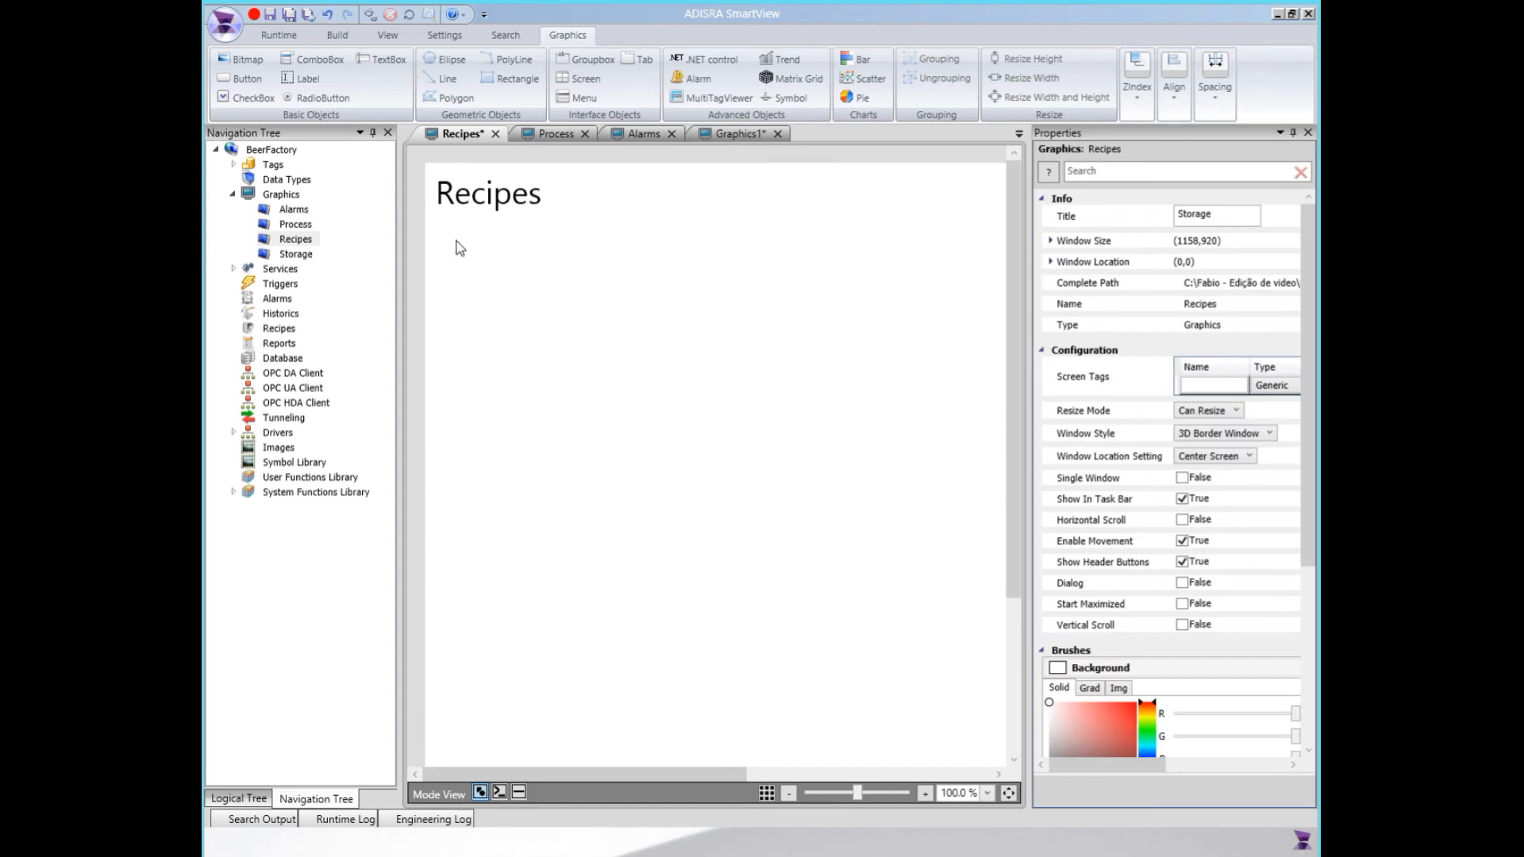
# Step: Check the other content graphics and save the graphic with the header, sidebar and contentScreen as Main
pyautogui.doubleClick(295, 254)
pyautogui.doubleClick(294, 210)
pyautogui.doubleClick(295, 225)
pyautogui.click(824, 134)
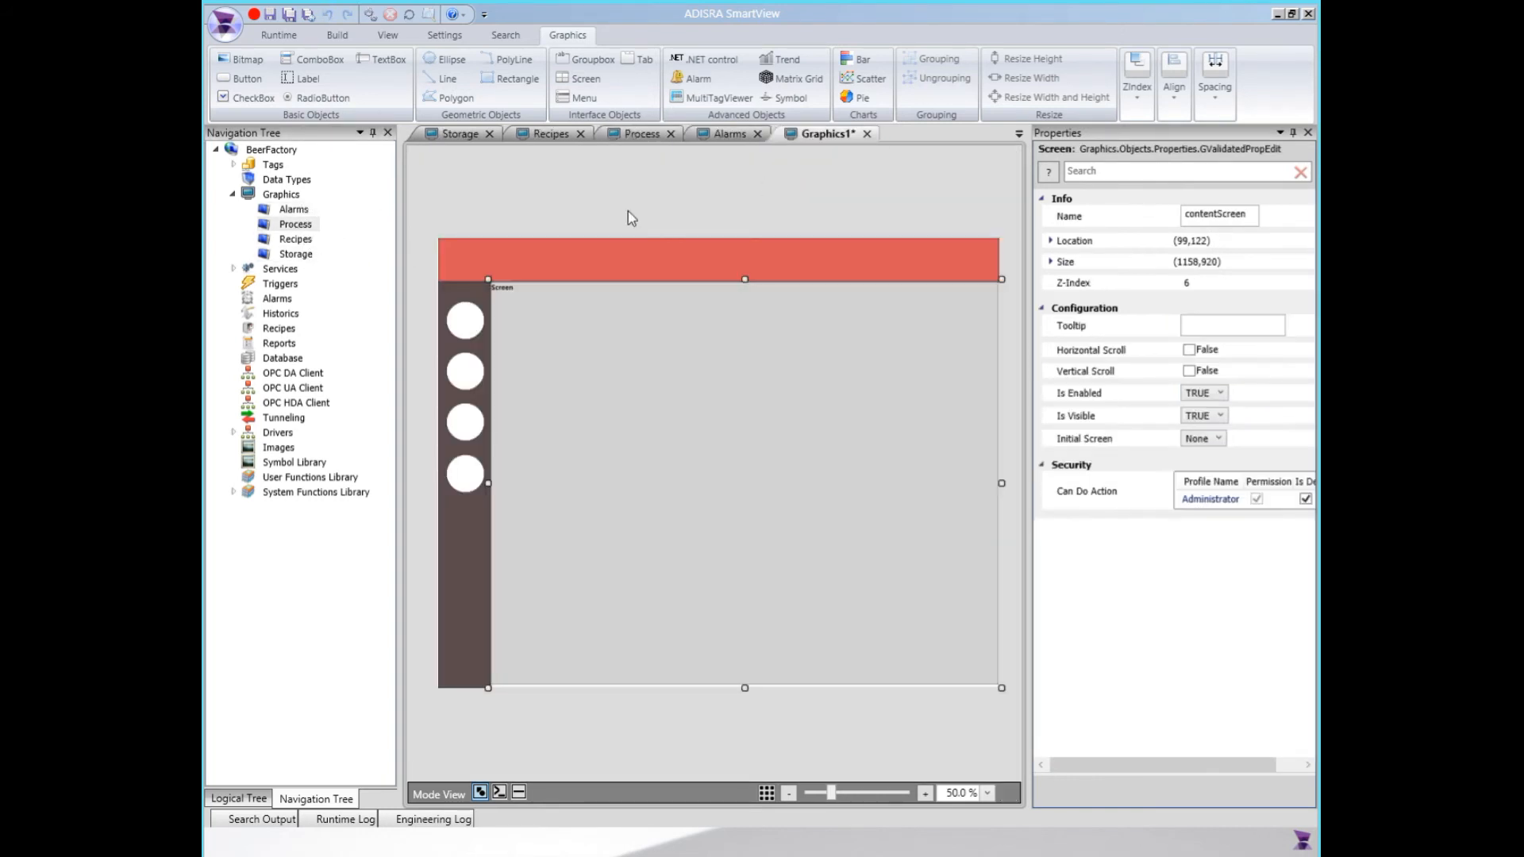
pyautogui.hotkey('ctrl', 's')
pyautogui.write('Man')
pyautogui.write('in')
pyautogui.press('Return')
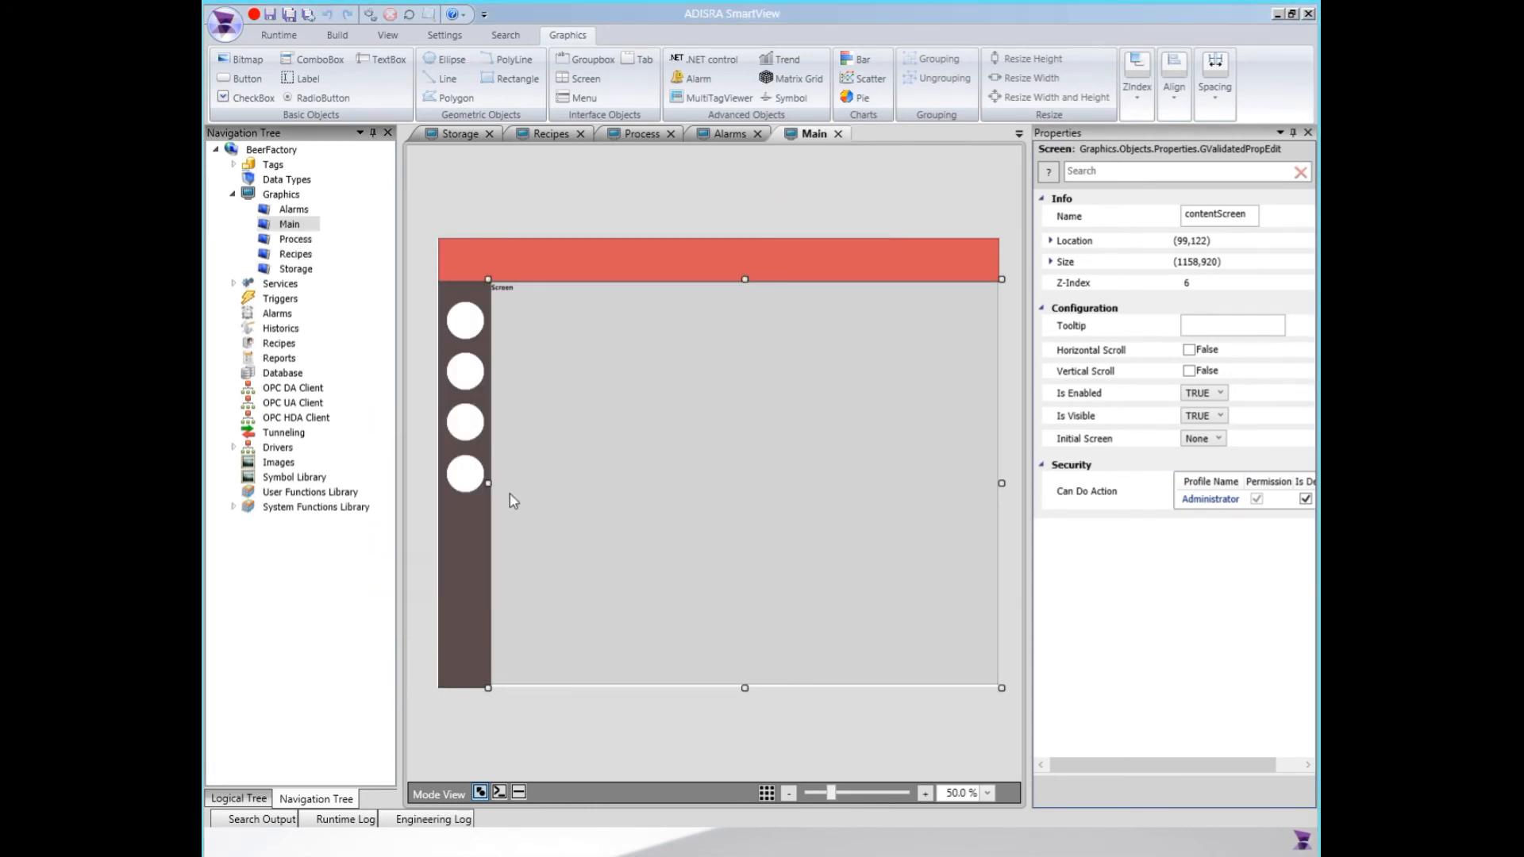
# Step: Add the Mouse Down script contentScreen.SetScreen("Storage"); to the first sidebar circle
pyautogui.click(470, 319)
pyautogui.click(548, 333)
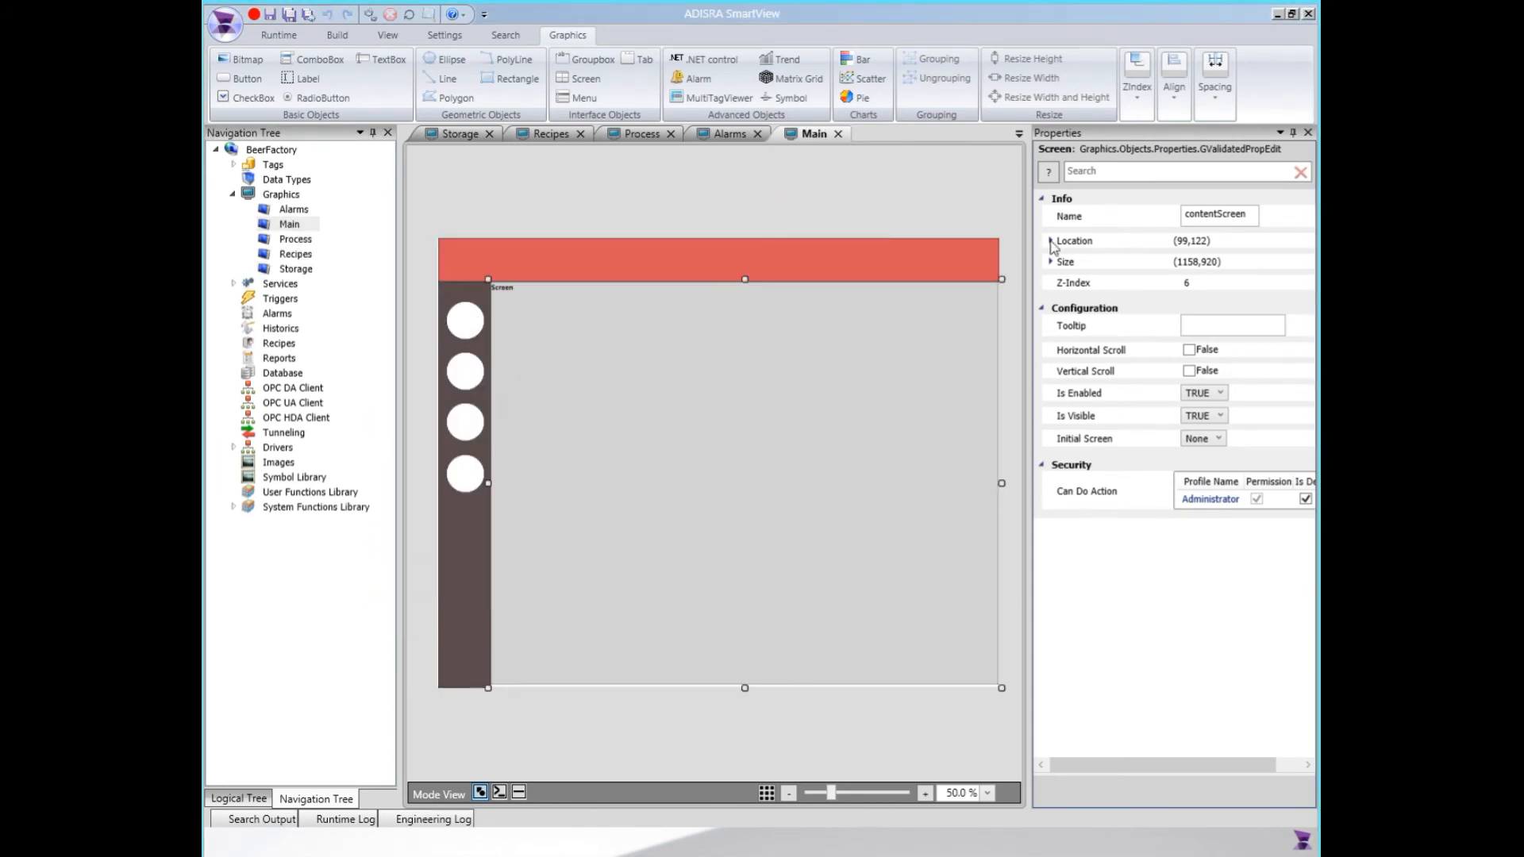
pyautogui.doubleClick(1201, 213)
pyautogui.hotkey('ctrl', 'c')
pyautogui.click(474, 320)
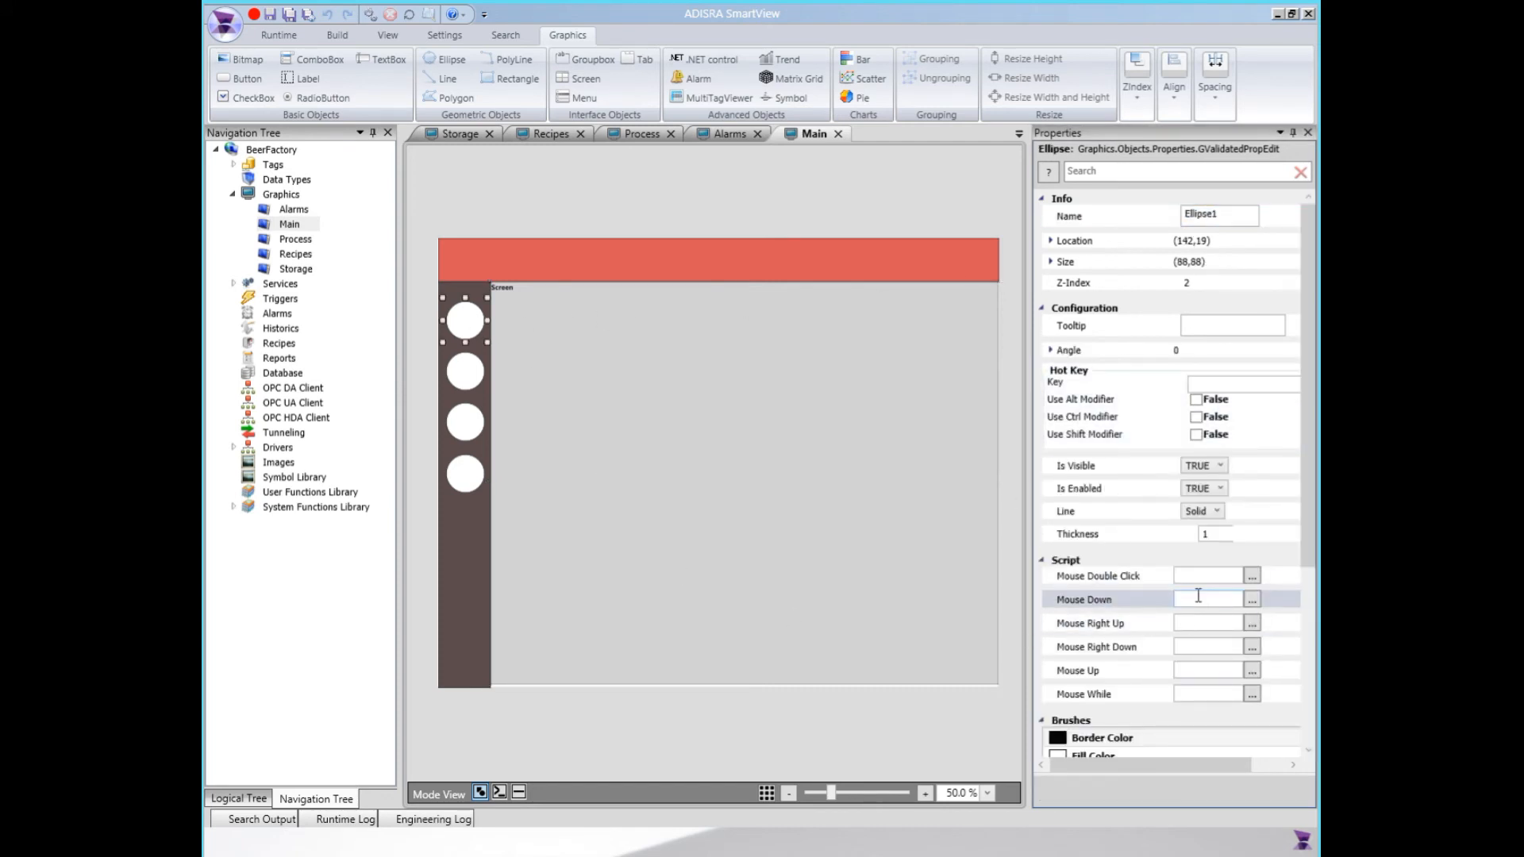
pyautogui.click(518, 792)
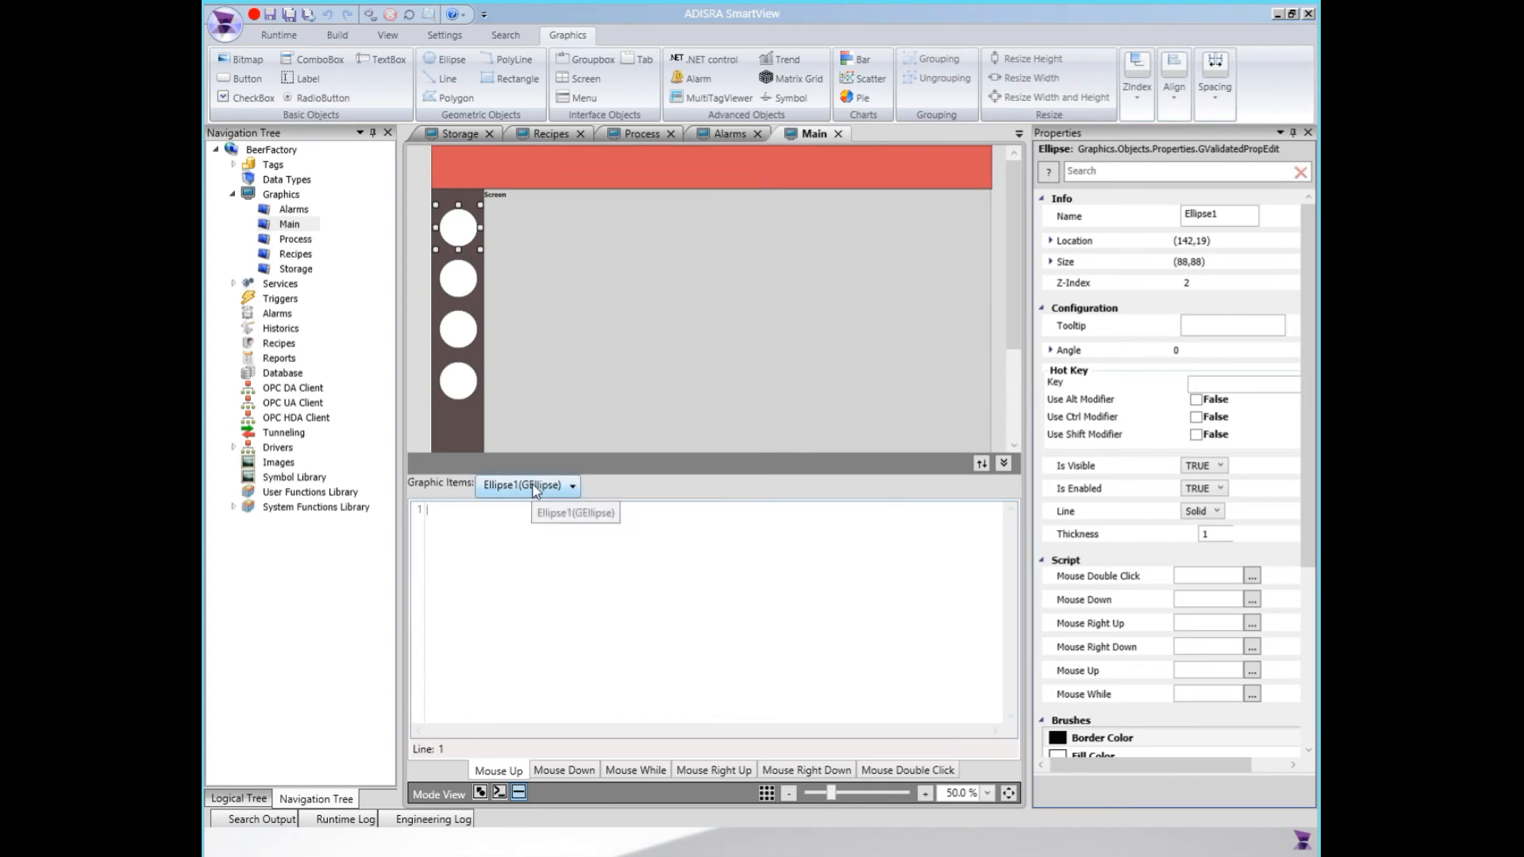
pyautogui.click(563, 770)
pyautogui.click(541, 545)
pyautogui.hotkey('ctrl', 'v')
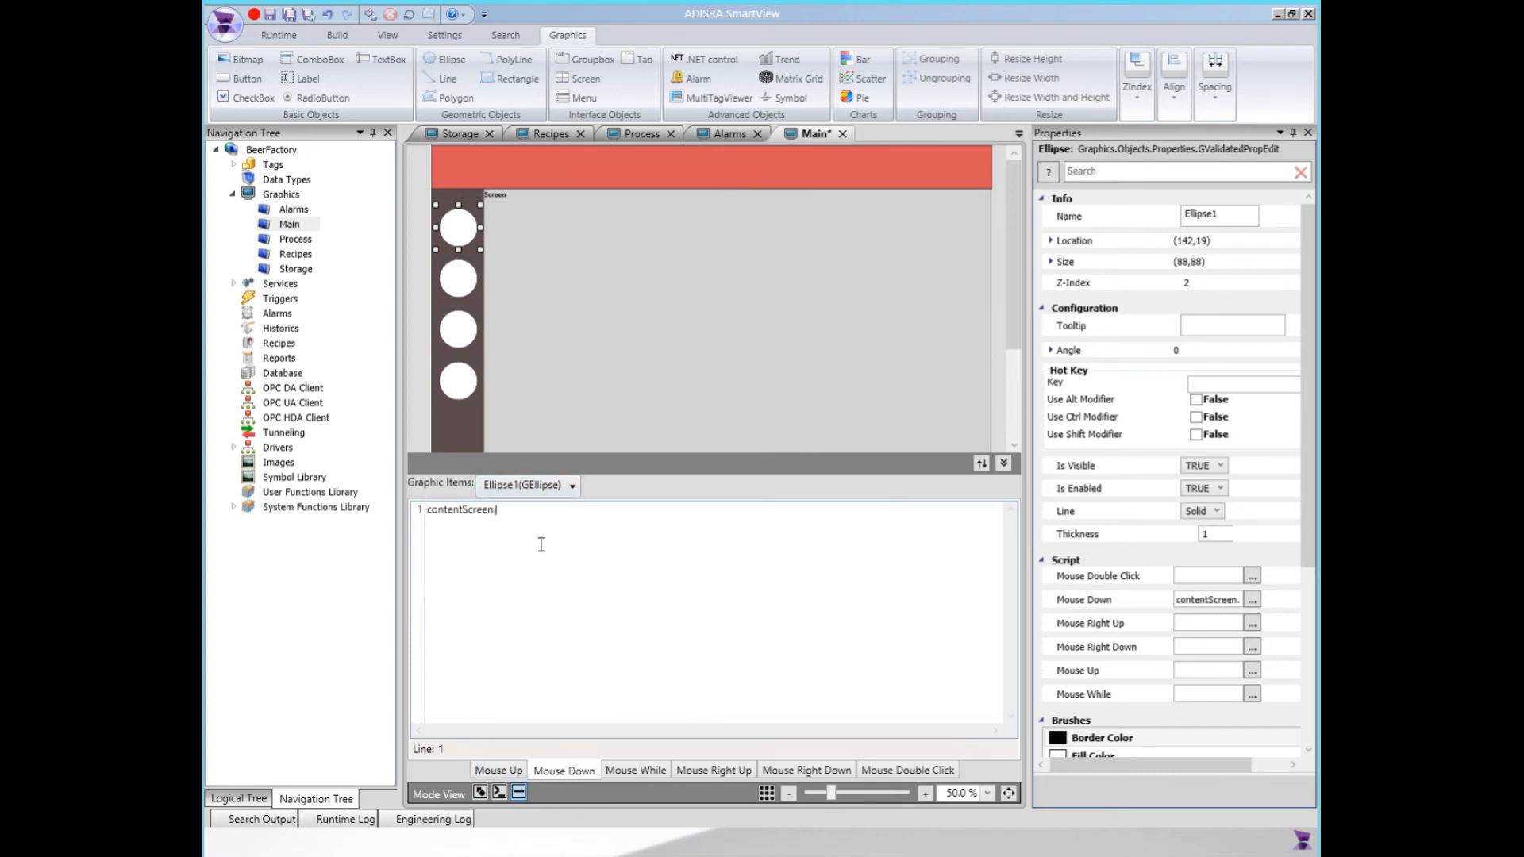
pyautogui.write('.SetScreen()"Storage");')
# Step: Copy the script to the second sidebar circle's Mouse Down event and change its target screen to "Process"
pyautogui.moveTo(611, 512); pyautogui.dragTo(389, 486)
pyautogui.hotkey('ctrl', 'c')
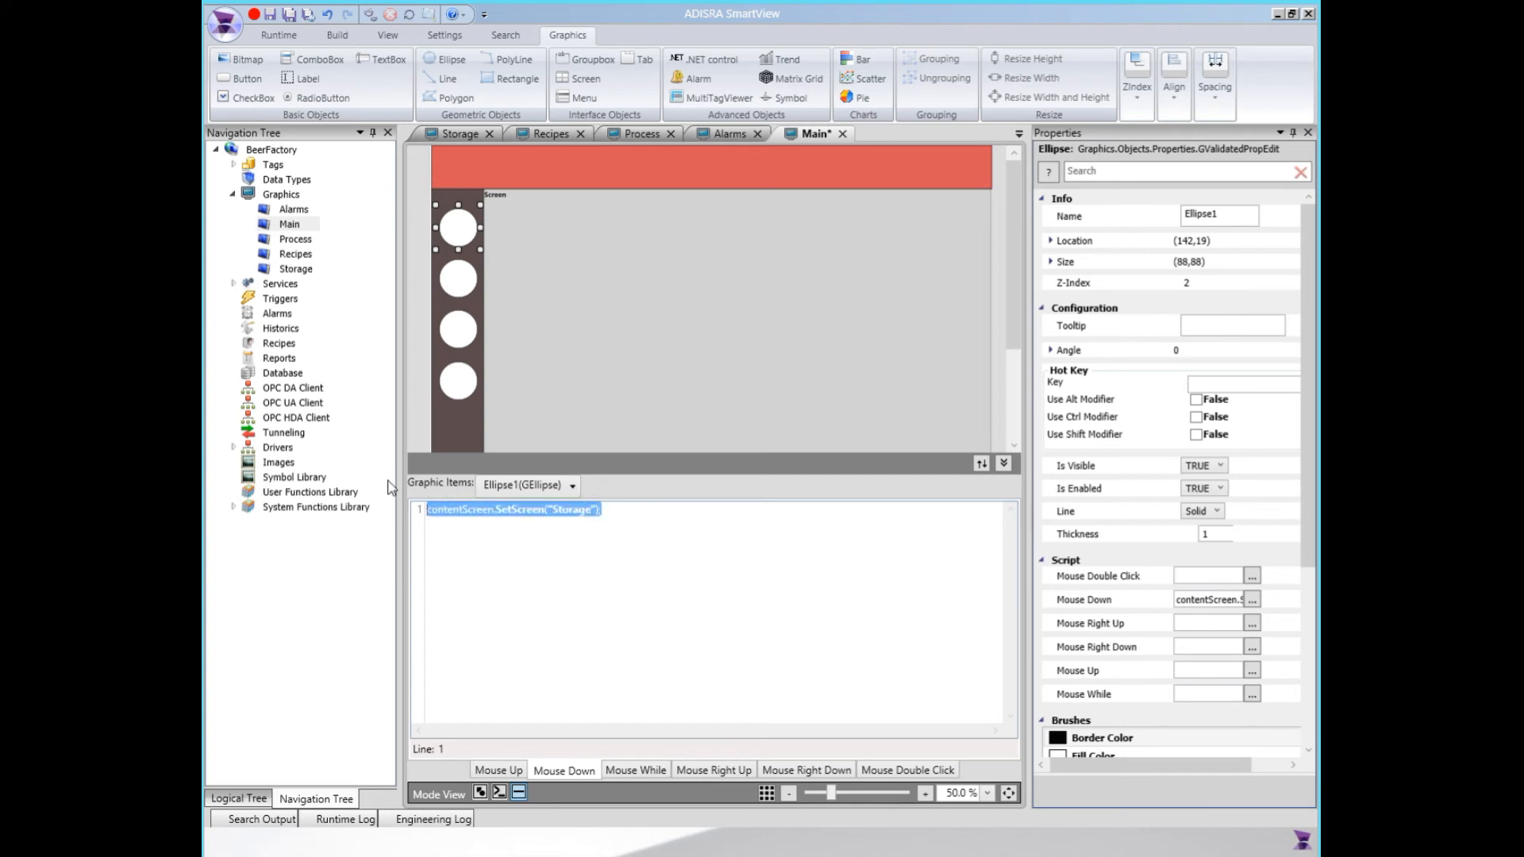
pyautogui.click(472, 299)
pyautogui.click(526, 524)
pyautogui.hotkey('ctrl', 'v')
pyautogui.doubleClick(570, 510)
pyautogui.write('Process')
# Step: Give the third sidebar circle the same Mouse Down script with the target screen "Recipes"
pyautogui.click(466, 339)
pyautogui.click(500, 525)
pyautogui.hotkey('ctrl', 'v')
pyautogui.doubleClick(570, 510)
pyautogui.write('Recipes')
# Step: Give the fourth sidebar circle the Mouse Down script contentScreen.SetScreen("Alarms"); and save the changes
pyautogui.click(458, 381)
pyautogui.click(527, 535)
pyautogui.hotkey('ctrl', 'v')
pyautogui.doubleClick(572, 510)
pyautogui.write('Al')
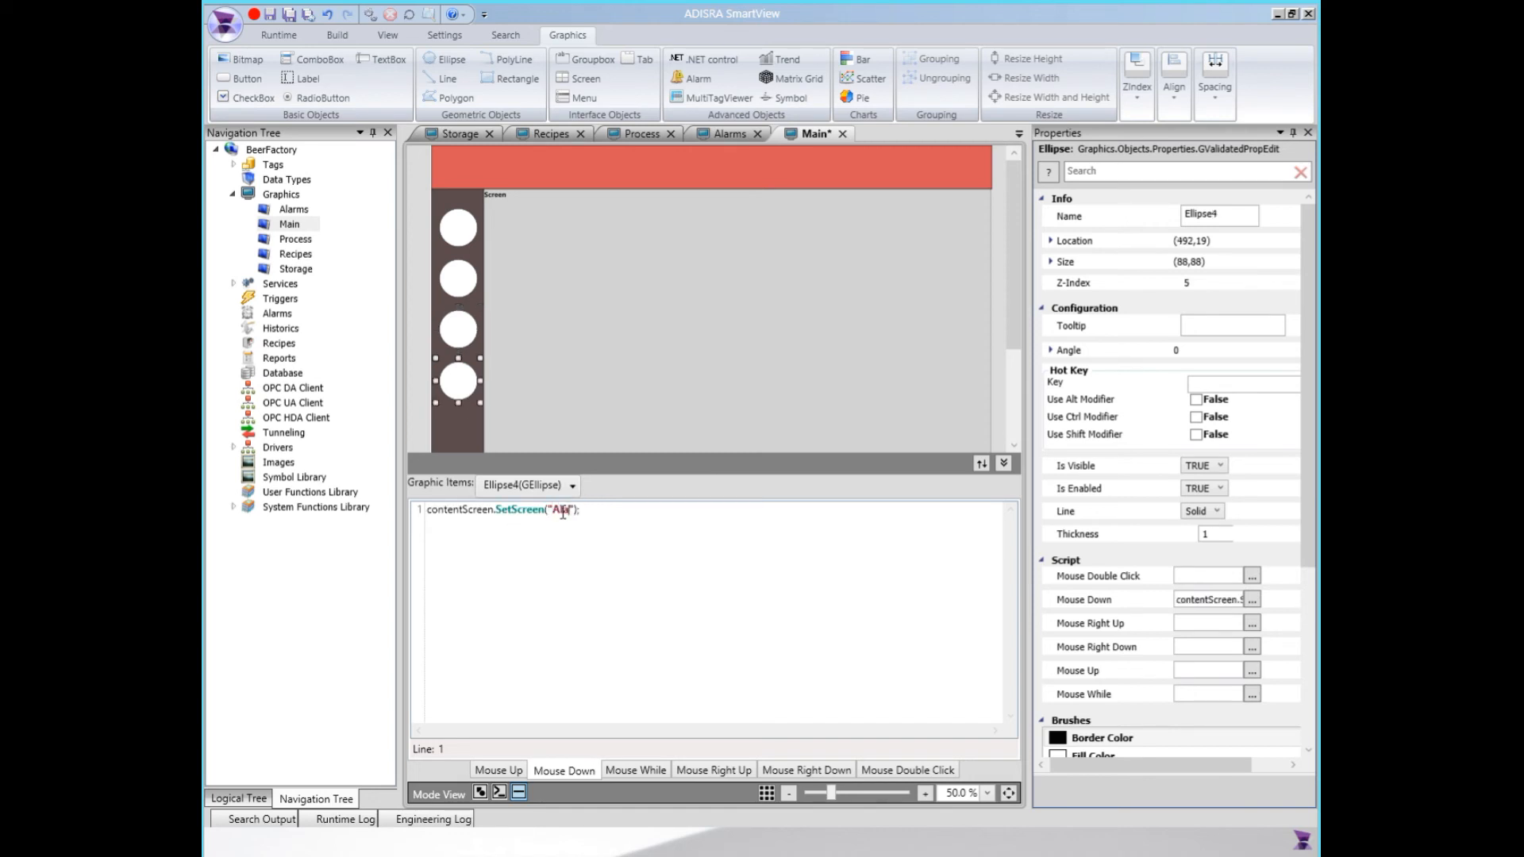
pyautogui.click(290, 19)
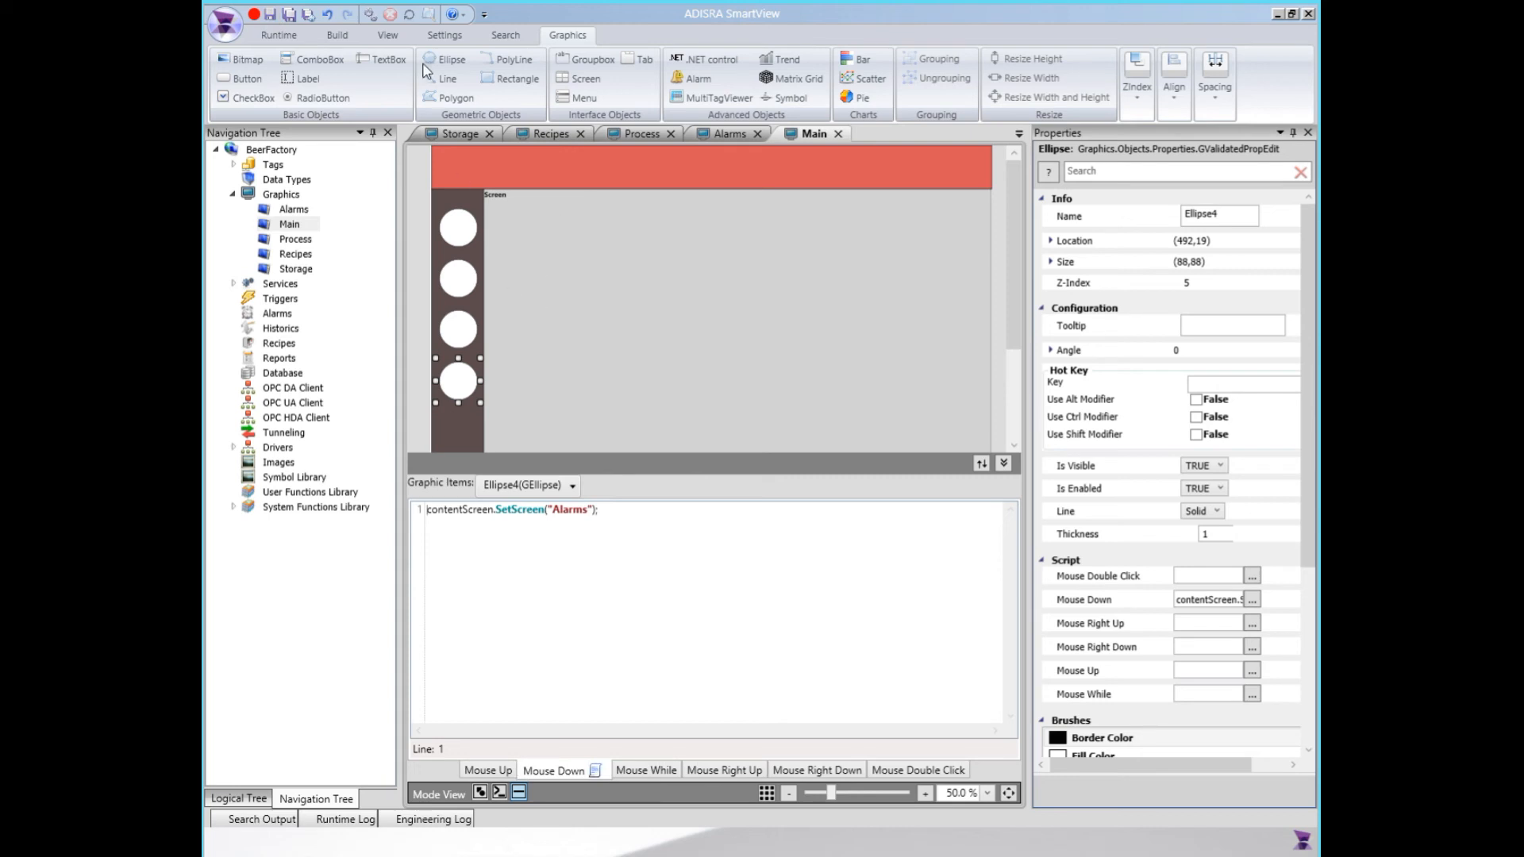
# Step: Set the project's startup graphic to Main
pyautogui.click(445, 35)
pyautogui.click(456, 76)
pyautogui.click(724, 147)
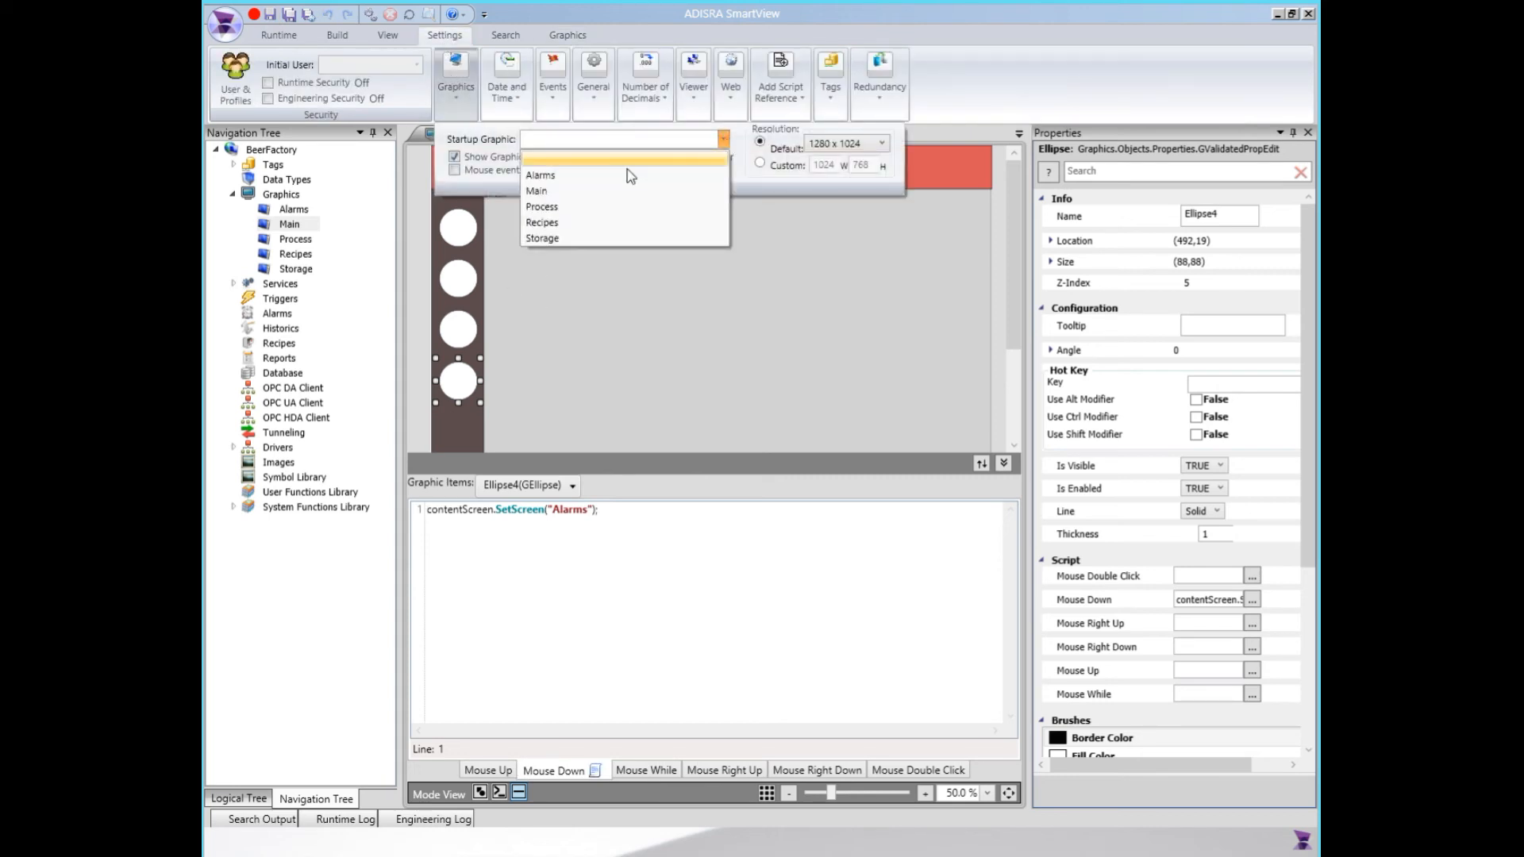
pyautogui.click(558, 195)
pyautogui.click(524, 523)
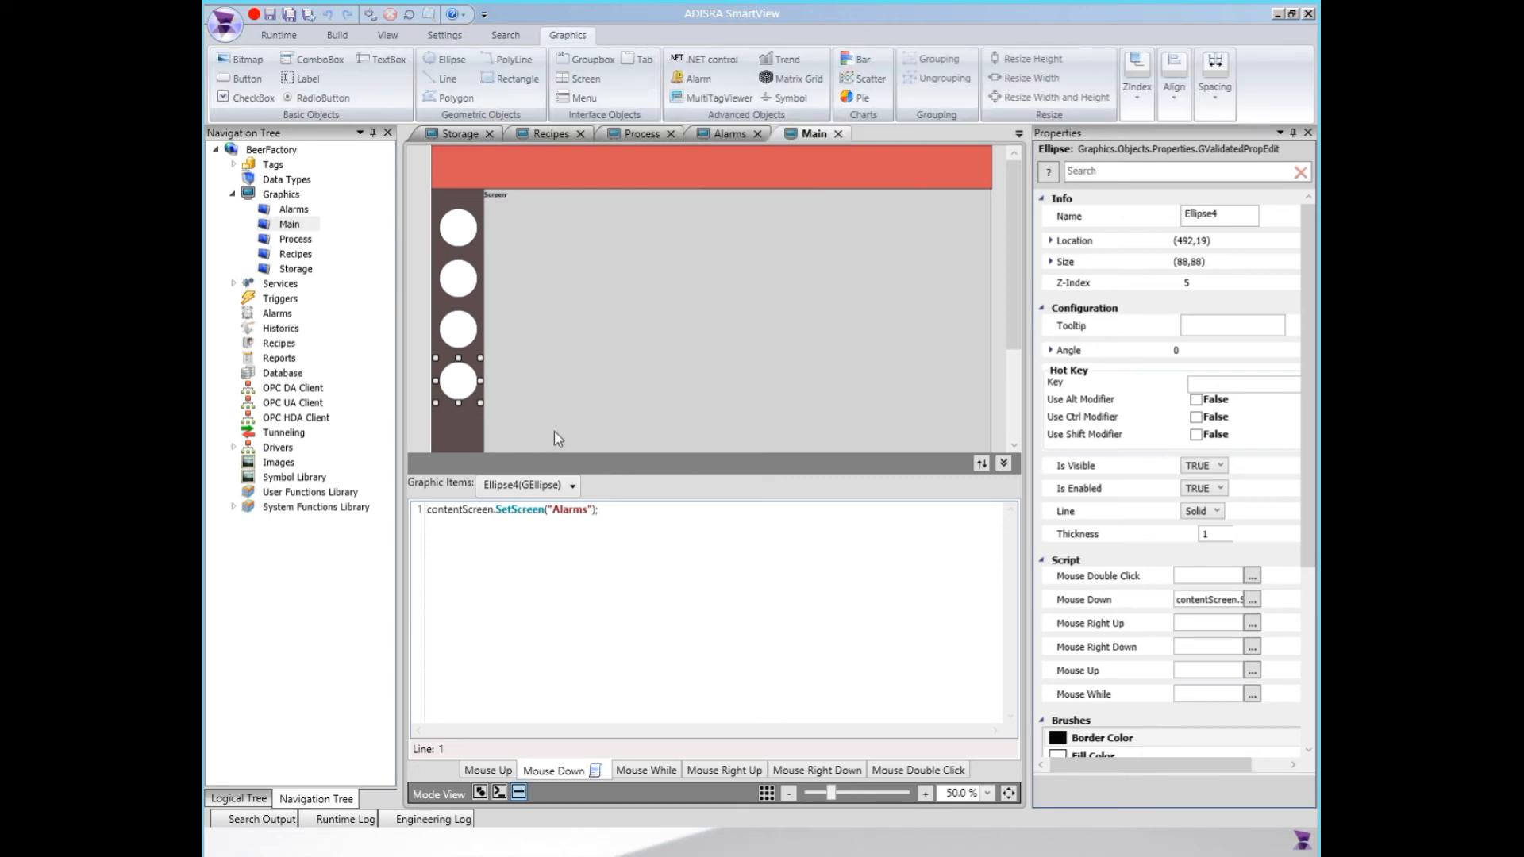
# Step: Set the initial screen of the embedded contentScreen object to Alarms
pyautogui.click(611, 352)
pyautogui.click(1219, 439)
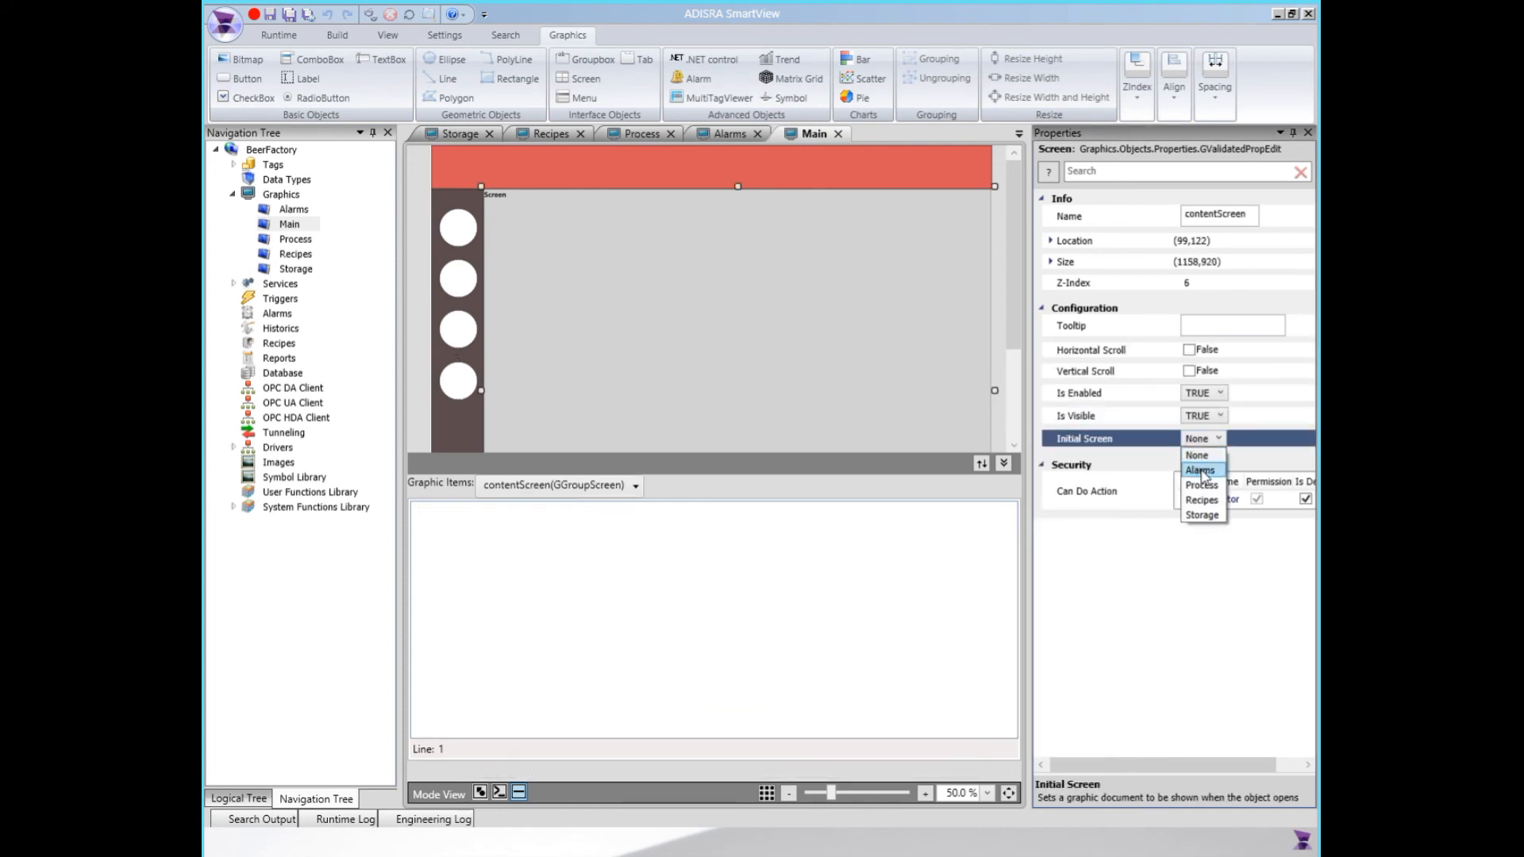
pyautogui.click(1201, 470)
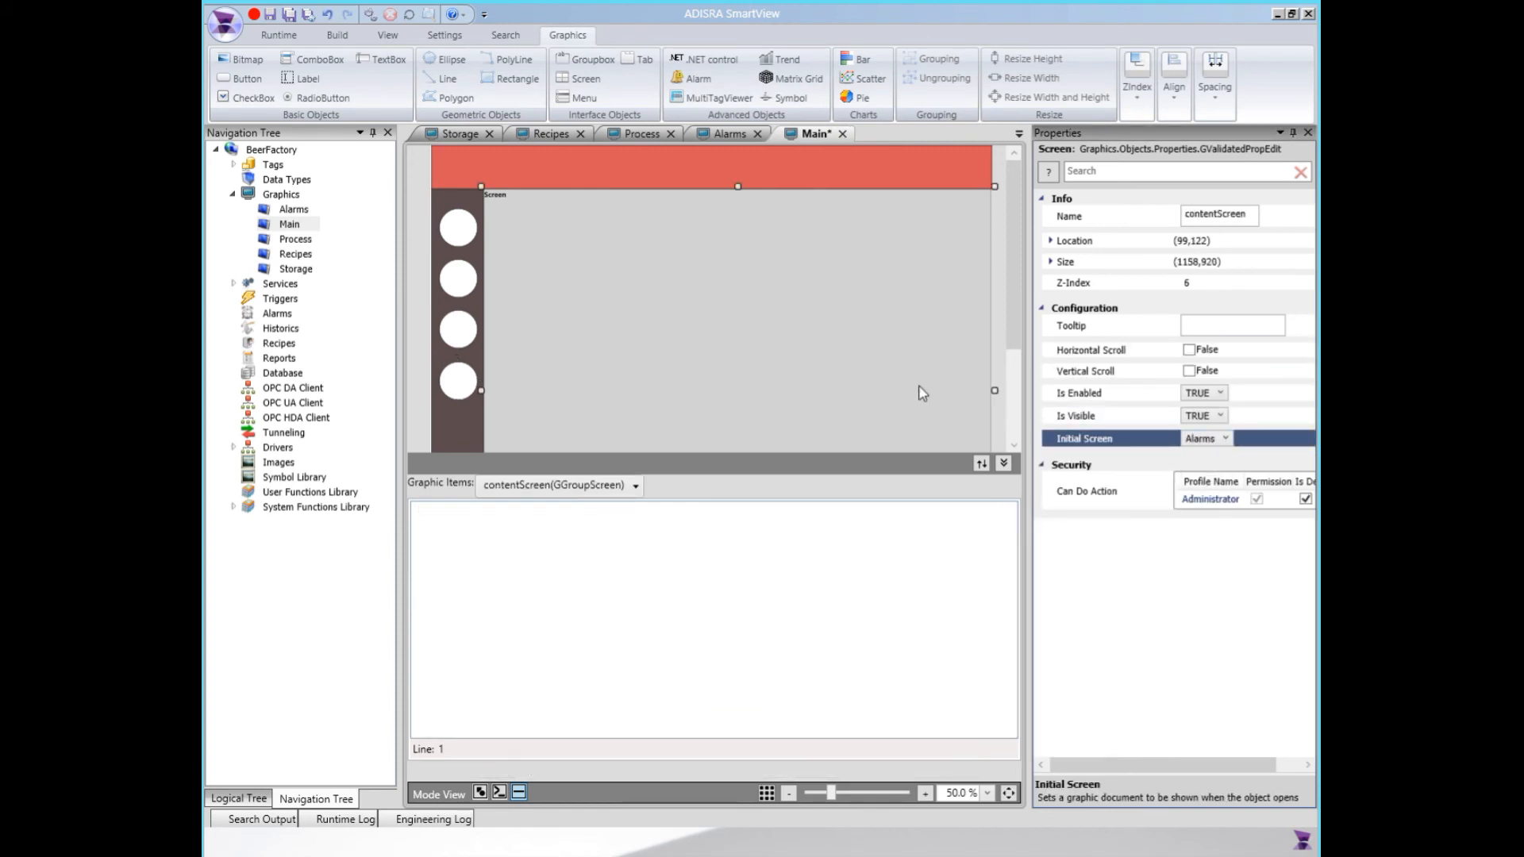
# Step: Run the project and test all four sidebar circles in order, finishing with the first one again
pyautogui.click(279, 35)
pyautogui.click(232, 67)
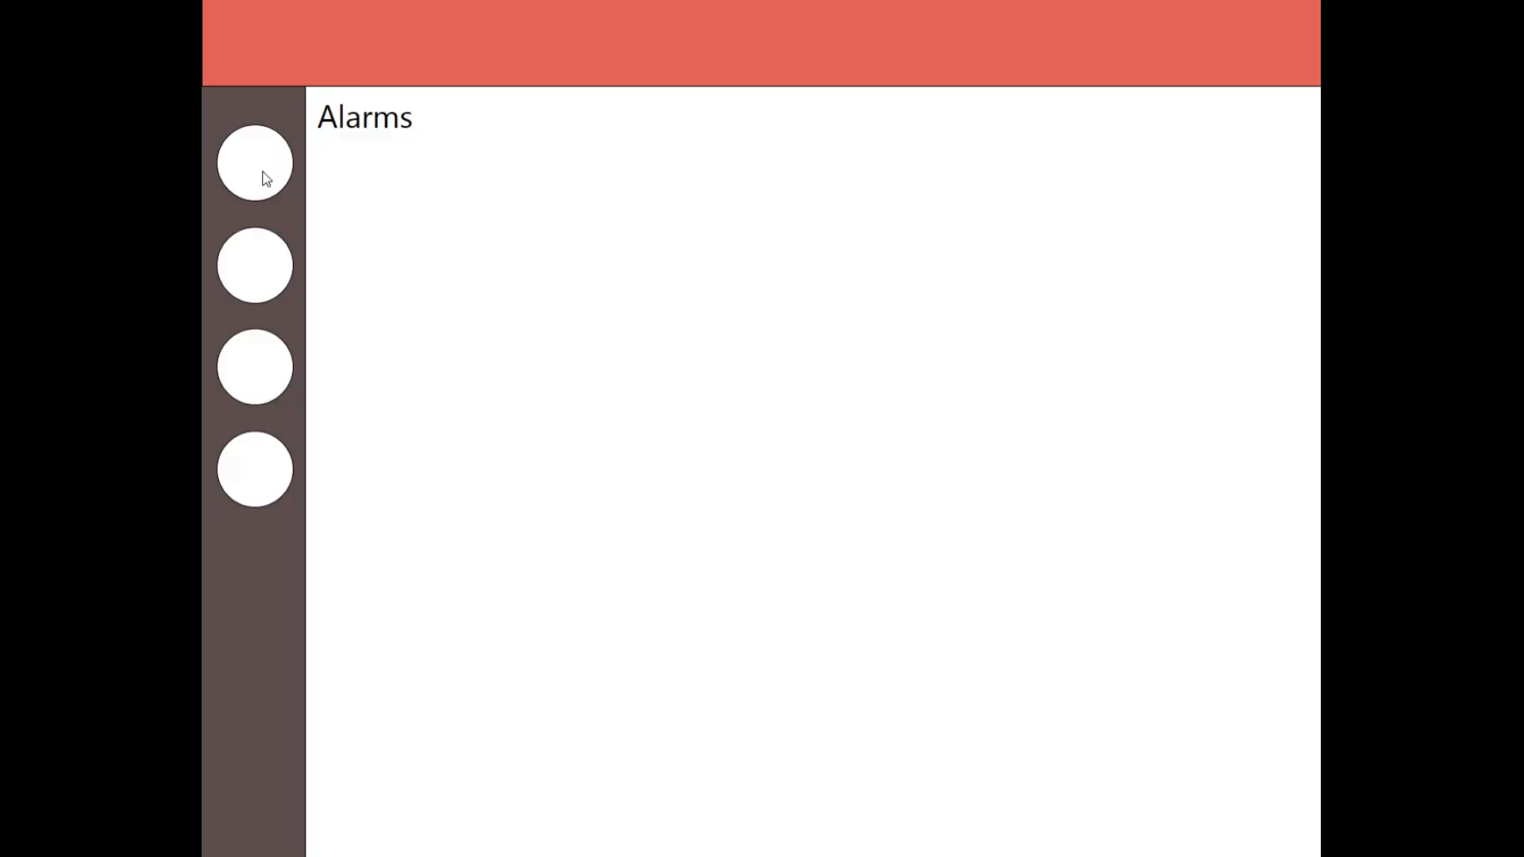
pyautogui.click(266, 178)
pyautogui.click(267, 265)
pyautogui.click(259, 364)
pyautogui.click(257, 470)
pyautogui.click(251, 177)
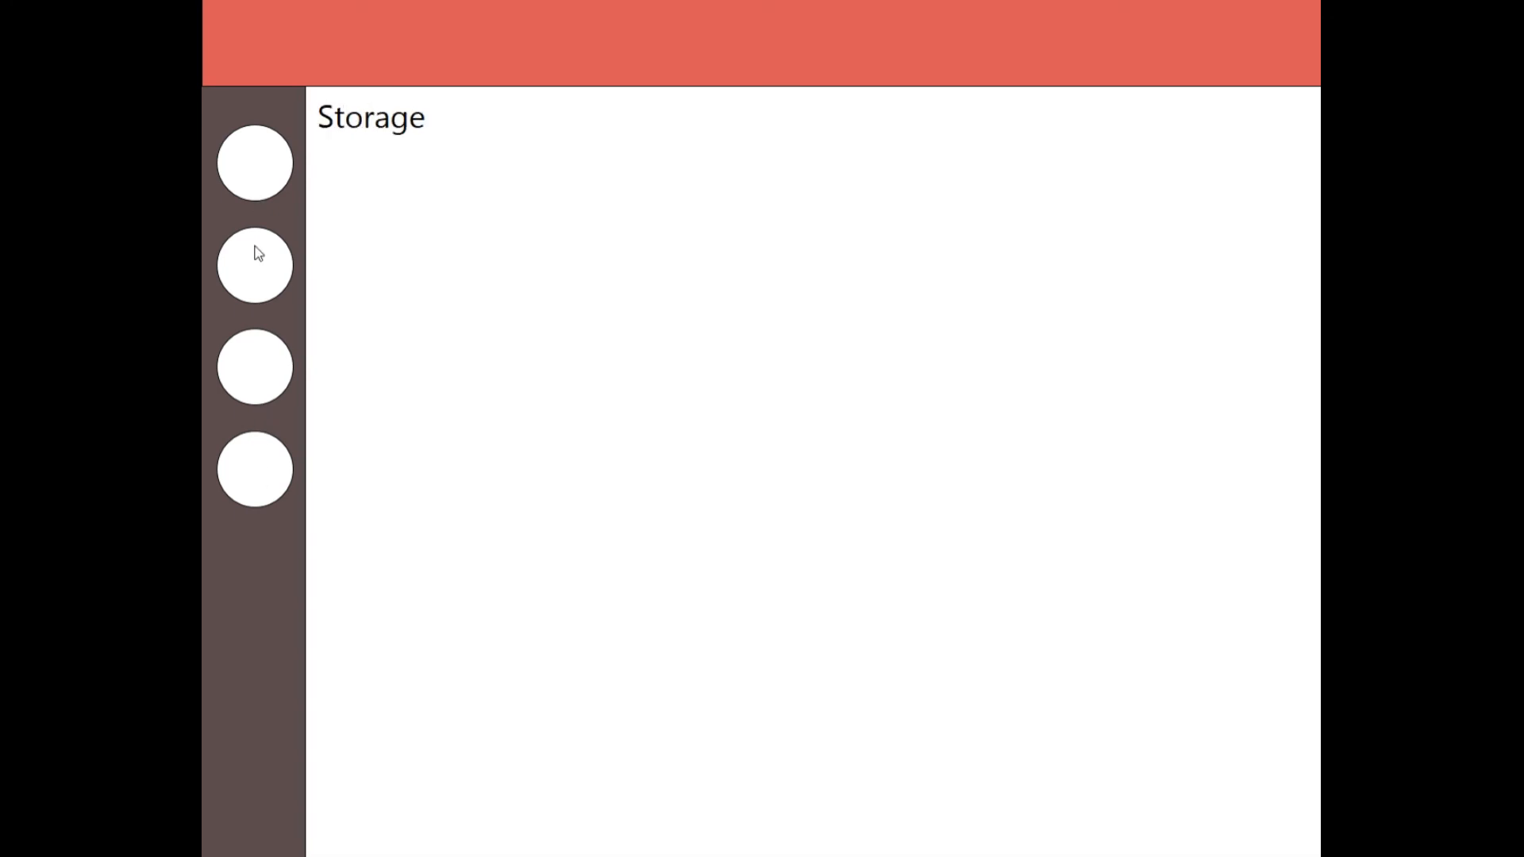
# Step: Return from the running application to the project editor and open the SmartView help reference
pyautogui.hotkey('alt', 'Tab')
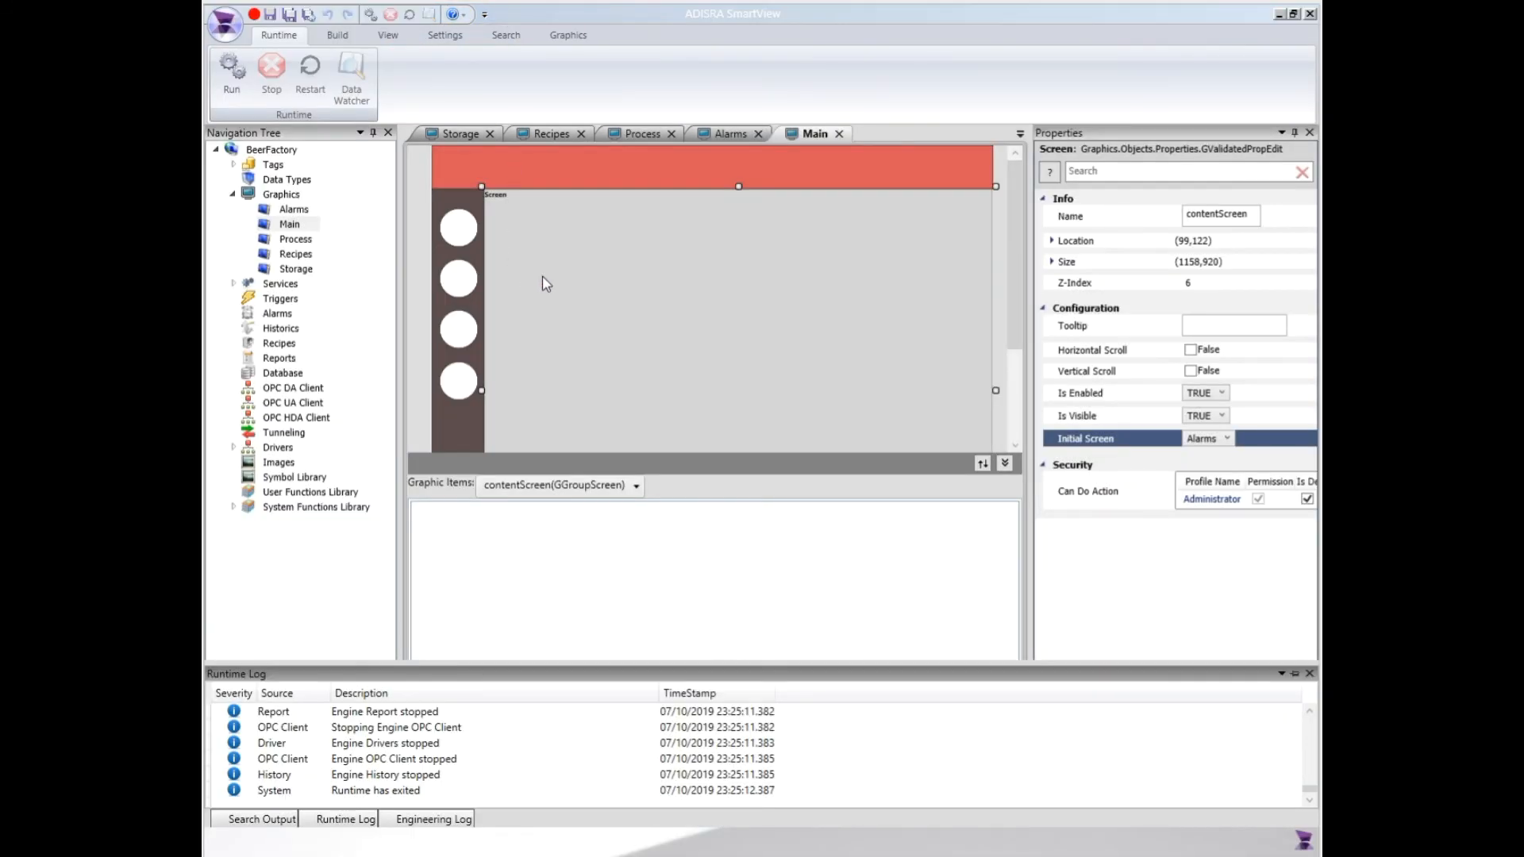
pyautogui.click(389, 854)
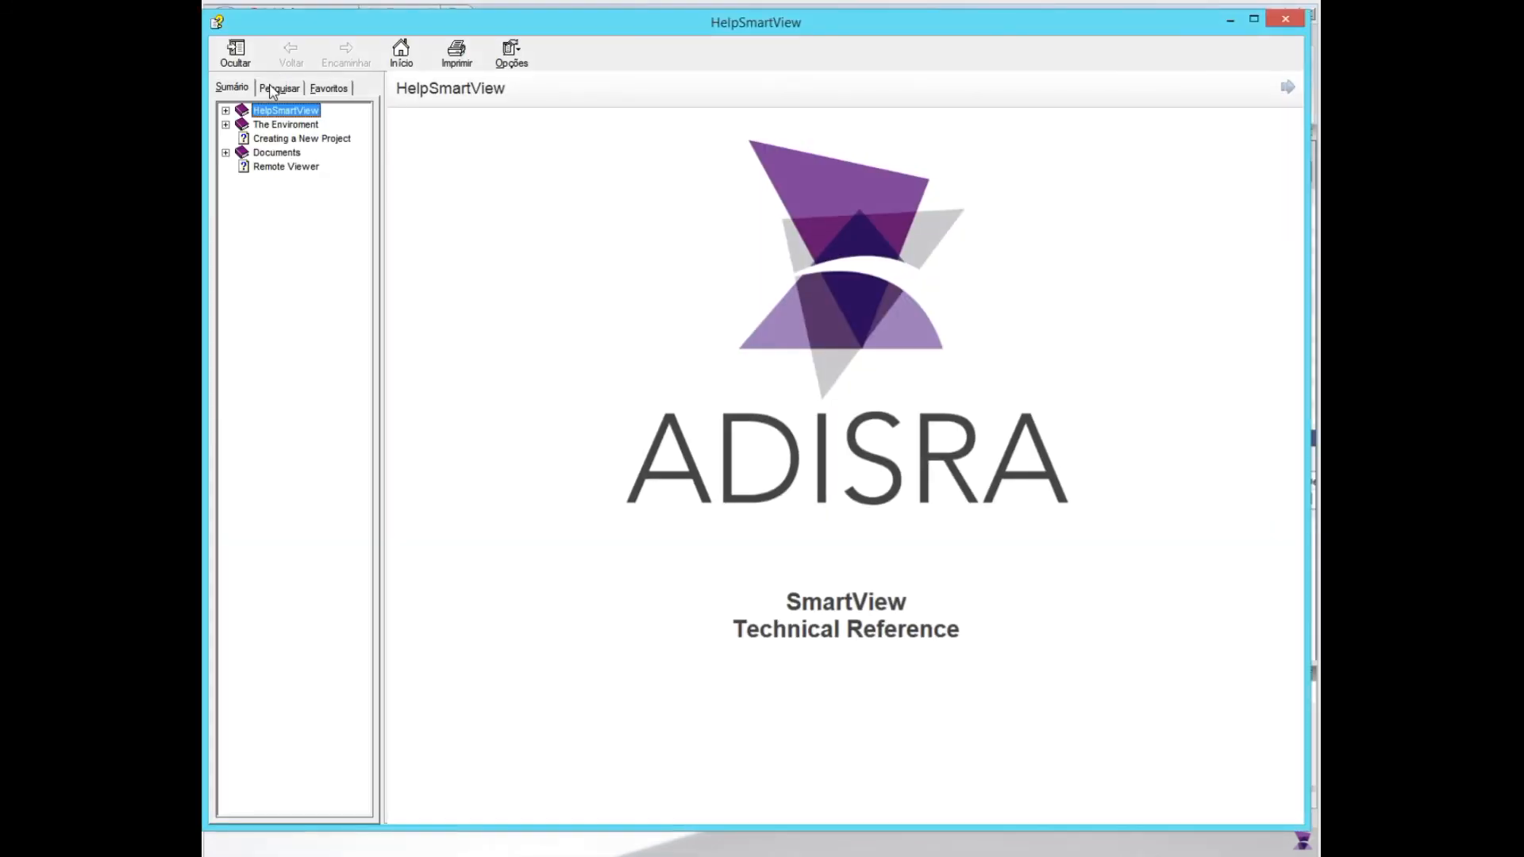